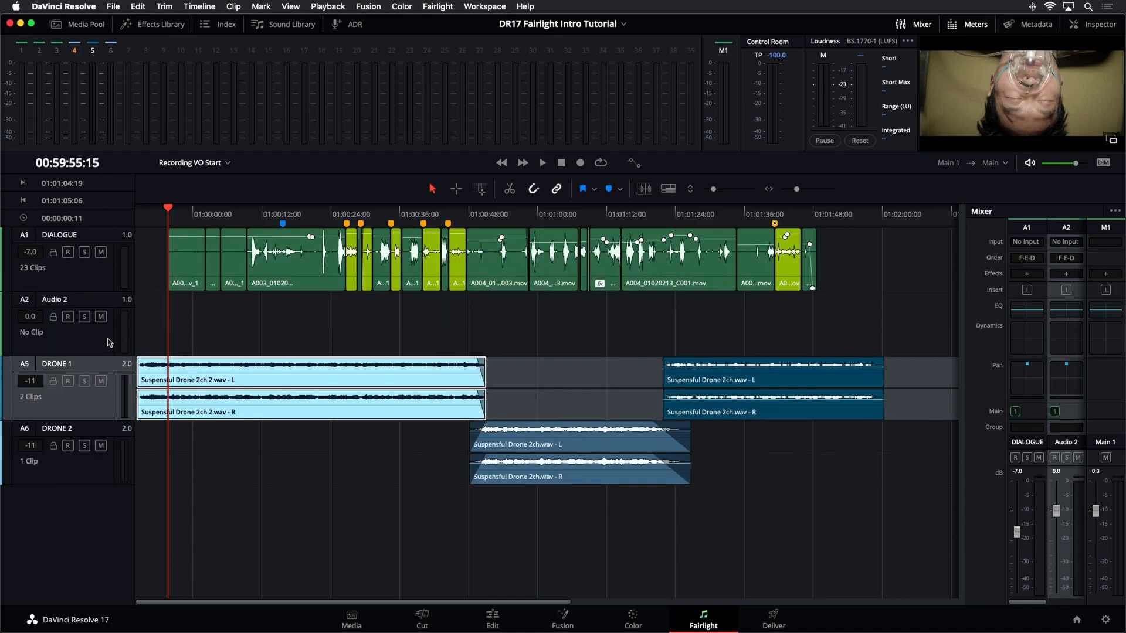
# Step: Rename audio track A2 as "ADA Scratch VO"
pyautogui.doubleClick(70, 301)
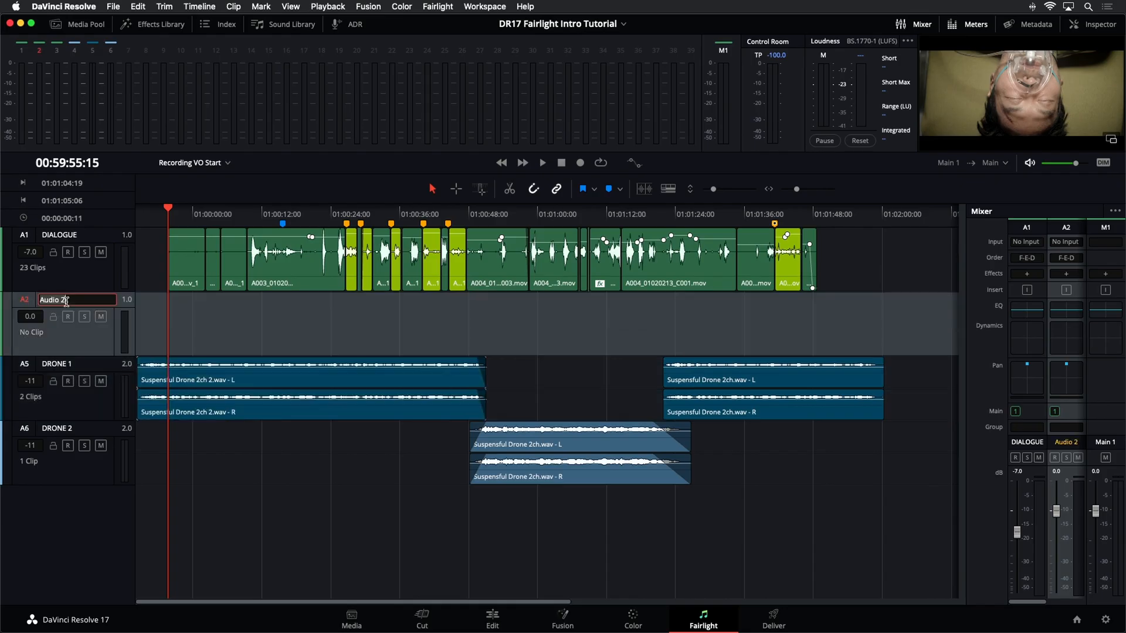
pyautogui.moveTo(72, 300); pyautogui.dragTo(28, 294)
pyautogui.write('ADA Scratch VO')
pyautogui.click(97, 343)
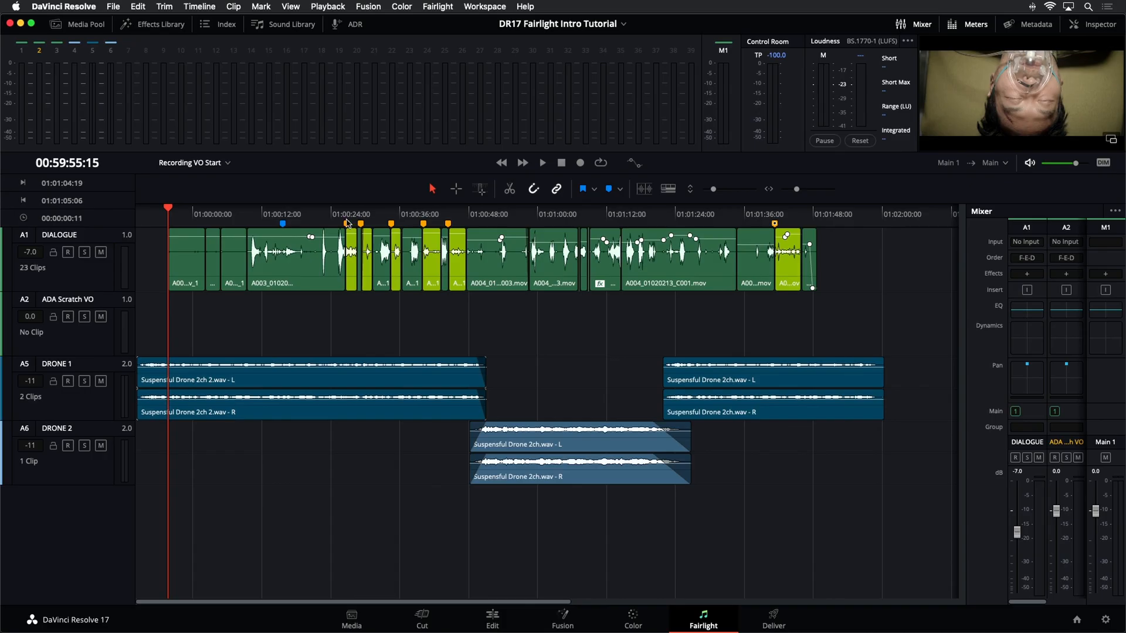
# Step: Play the scene from about 01:00:24:12 through the first marked lines to hear the existing computer voice dialogue
pyautogui.click(334, 215)
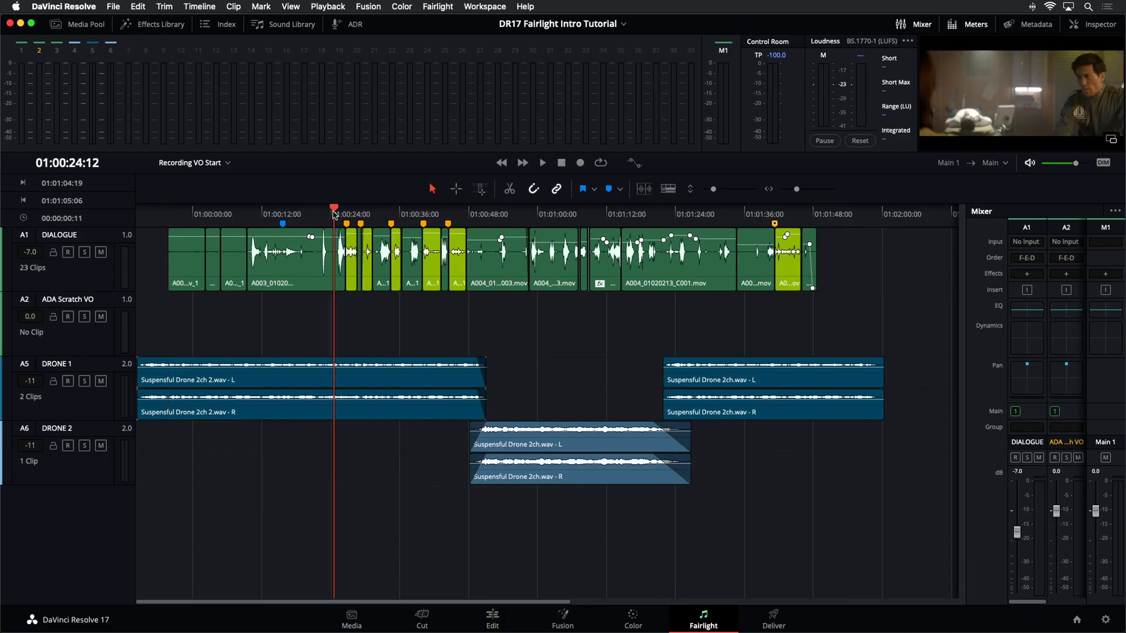
pyautogui.press('space')
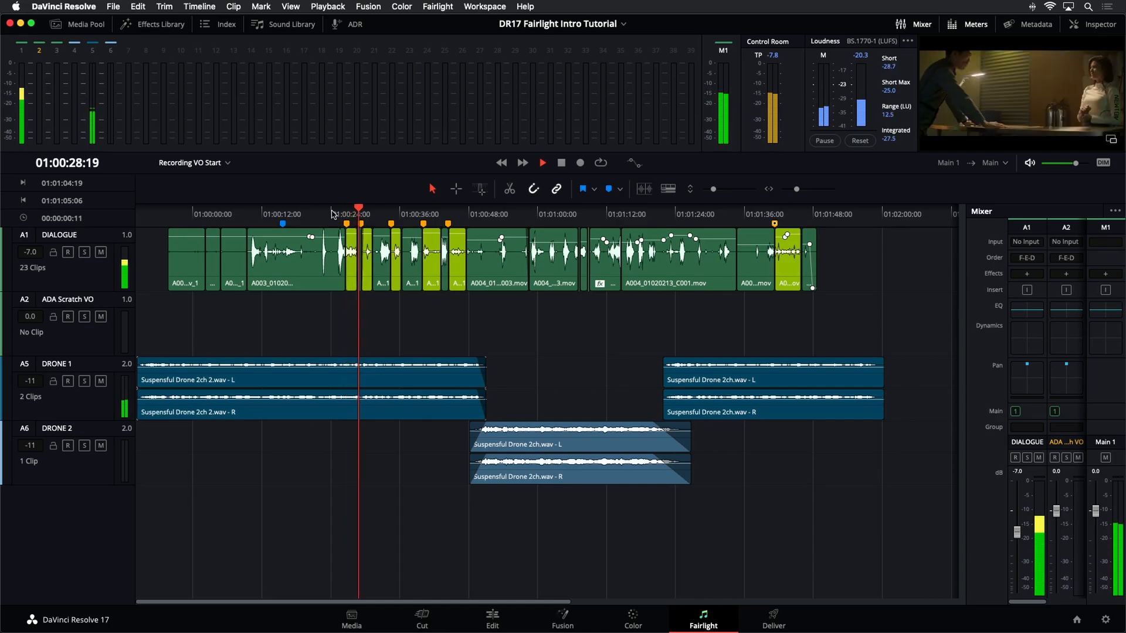
pyautogui.press('space')
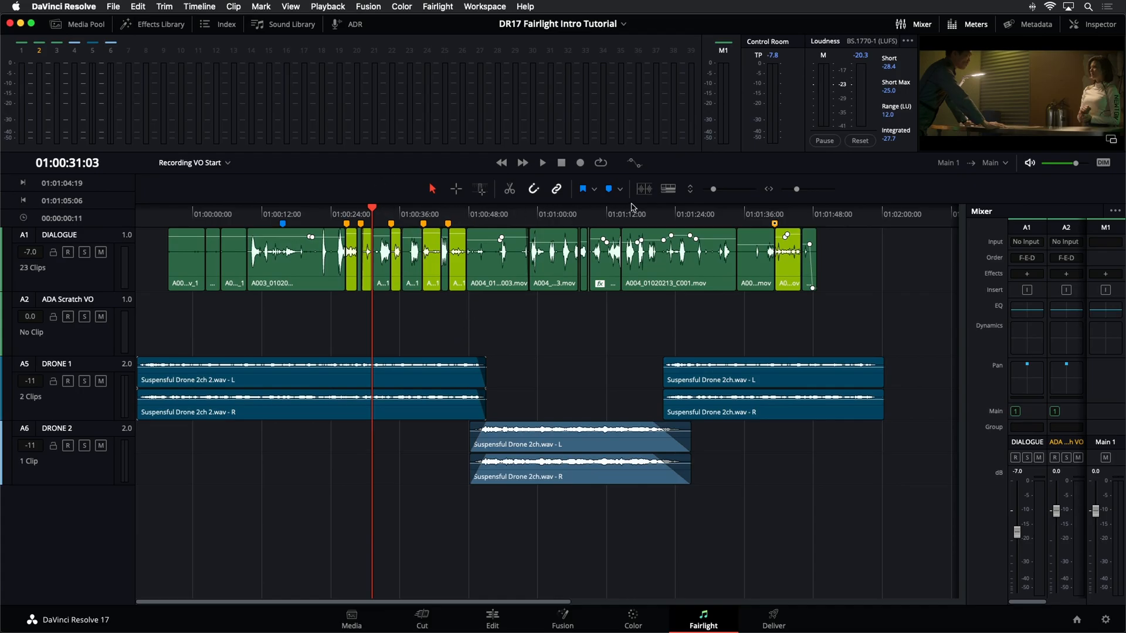
# Step: Show the video tracks in the timeline and enable the text clip on Video 2
pyautogui.click(668, 188)
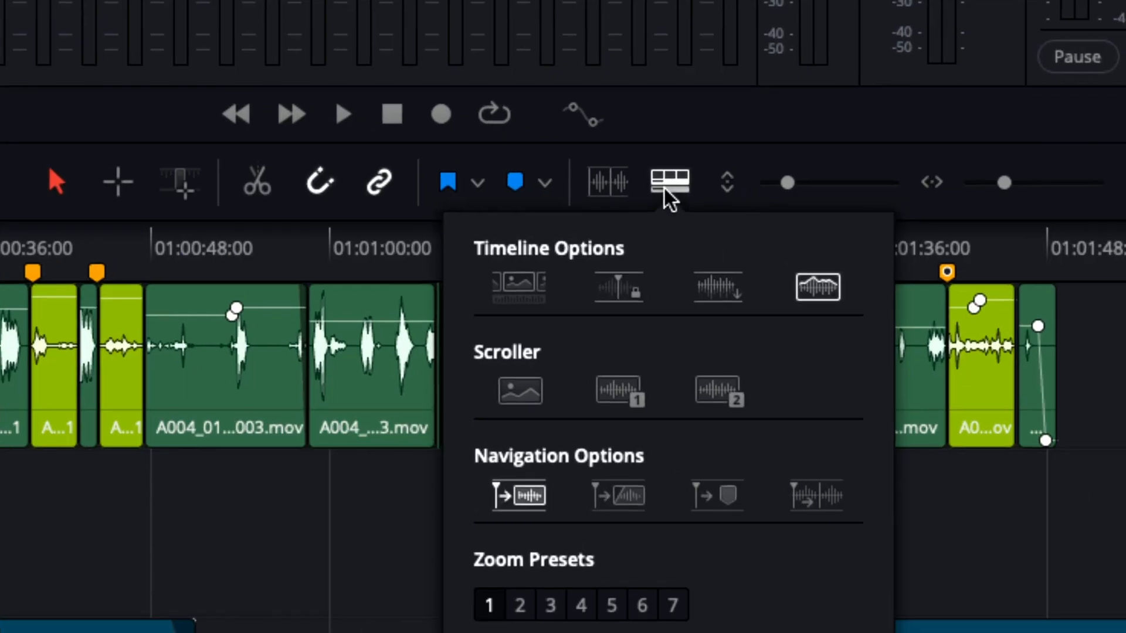
pyautogui.click(519, 289)
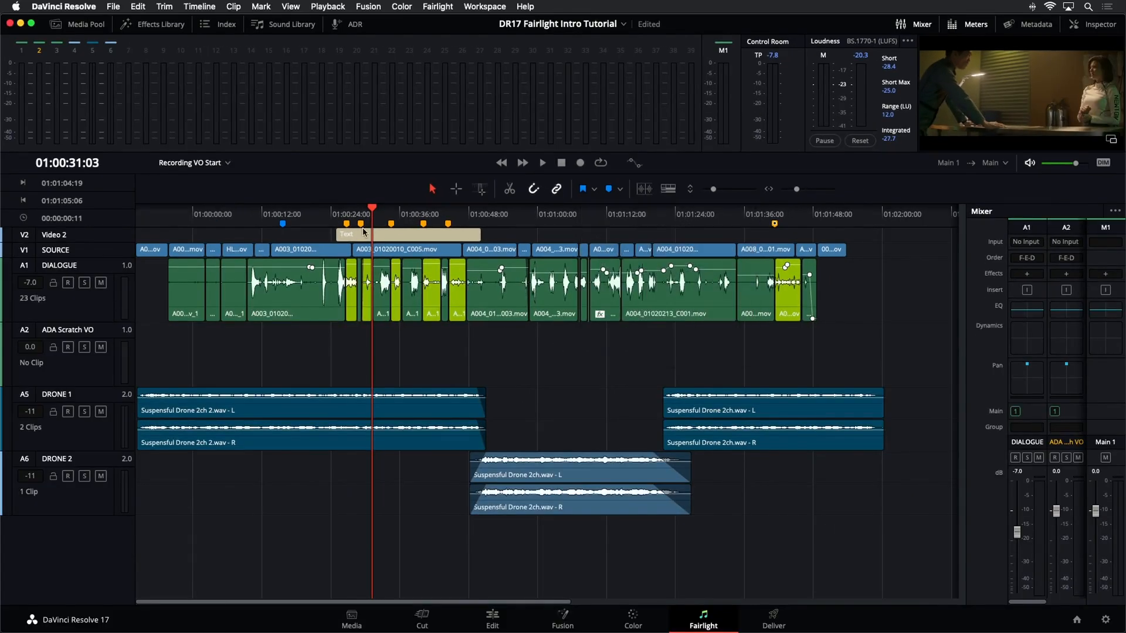
pyautogui.click(387, 233)
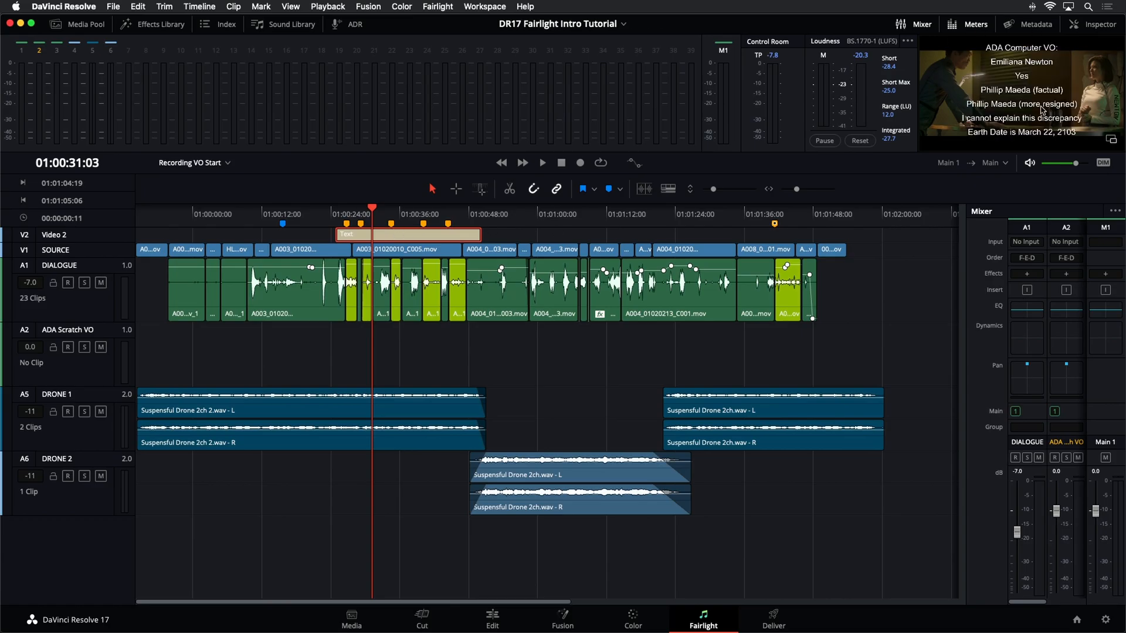
# Step: View the voice-over script text full screen, return to the timeline, and deselect the text clip
pyautogui.press('super+f')
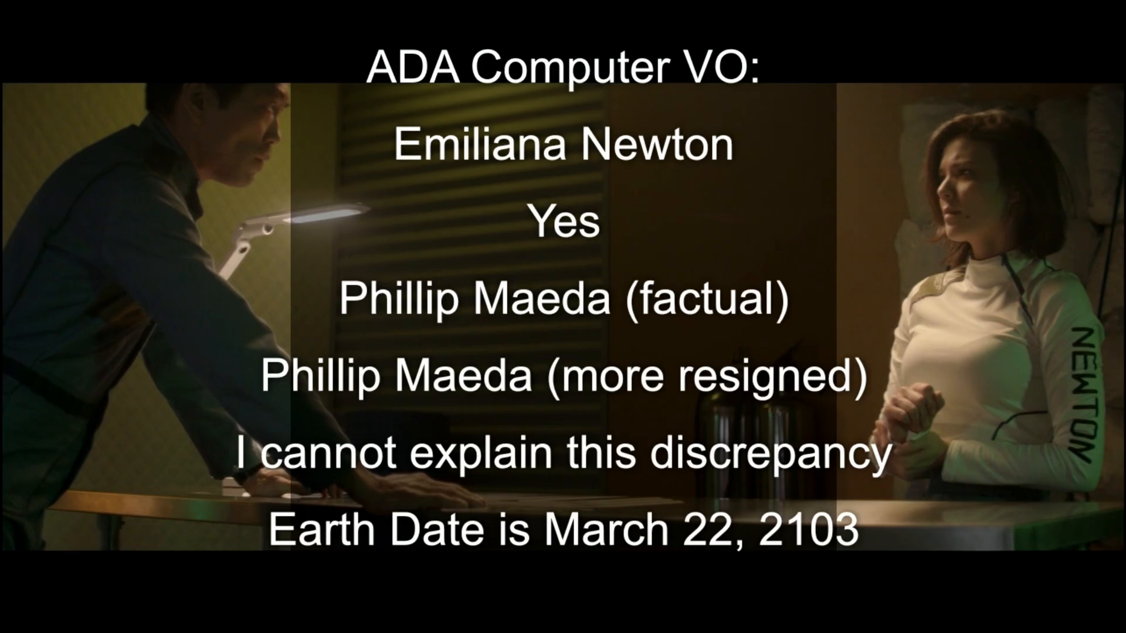
pyautogui.moveTo(1039, 109)
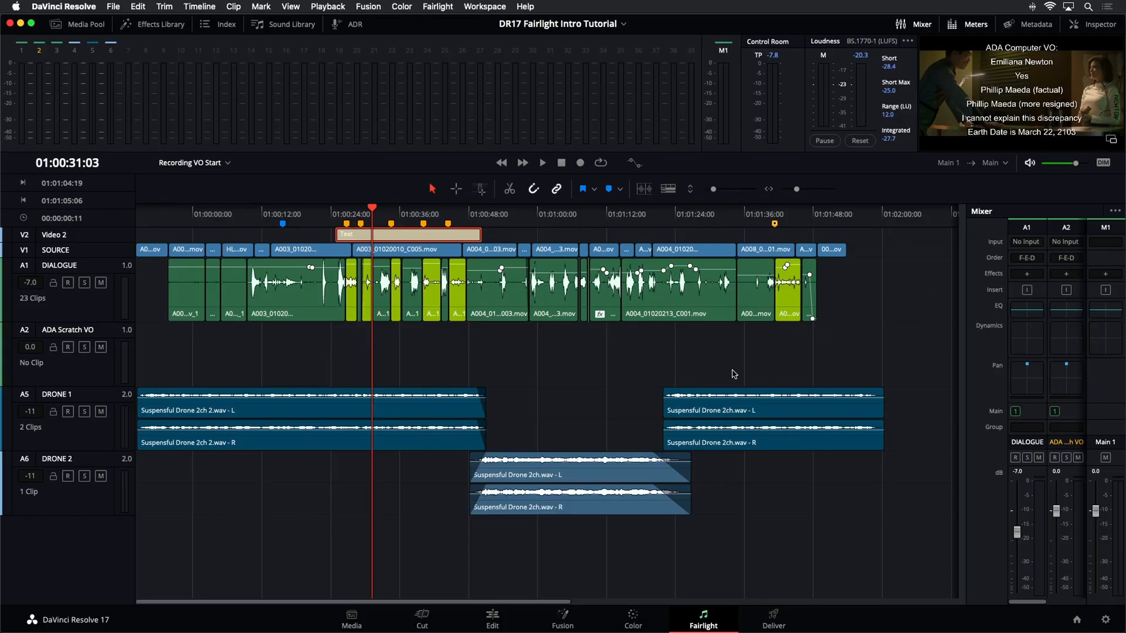
pyautogui.click(545, 348)
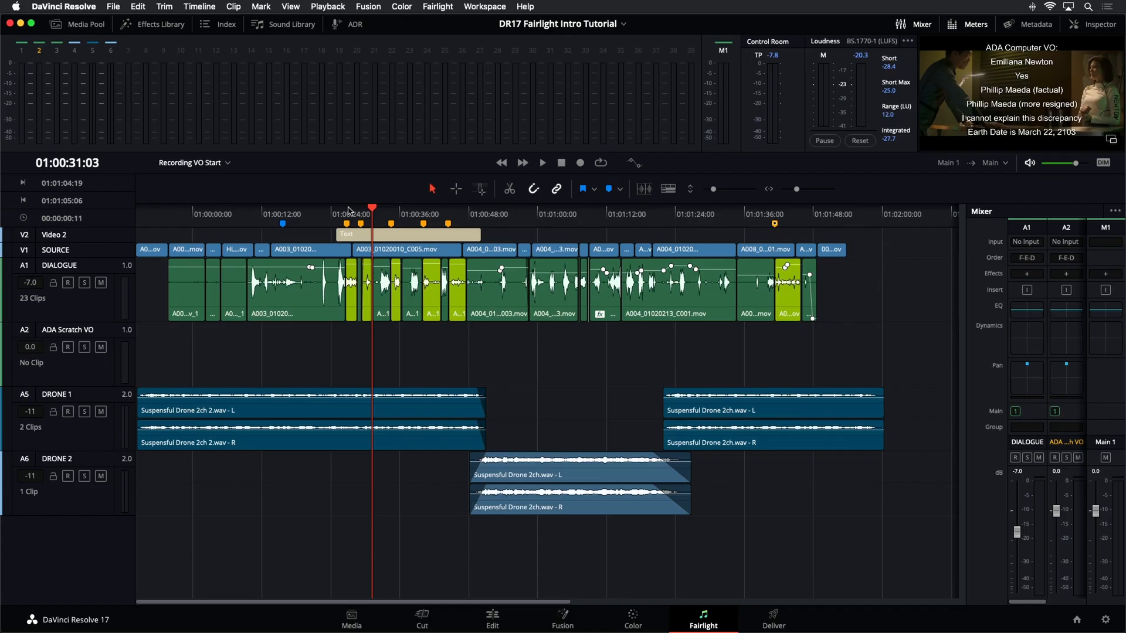
# Step: Disable the first lime-coloured clip on the DIALOGUE track, at about 01:00:27:13
pyautogui.click(351, 209)
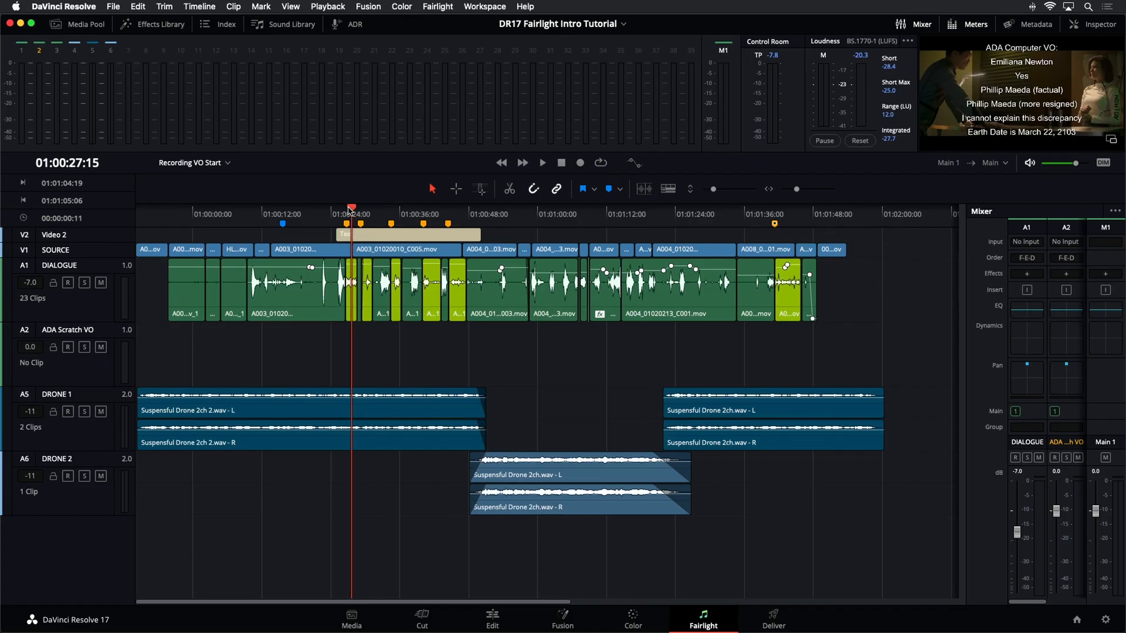
pyautogui.press('super+equal')
pyautogui.press('super+equal')
pyautogui.press('super+equal')
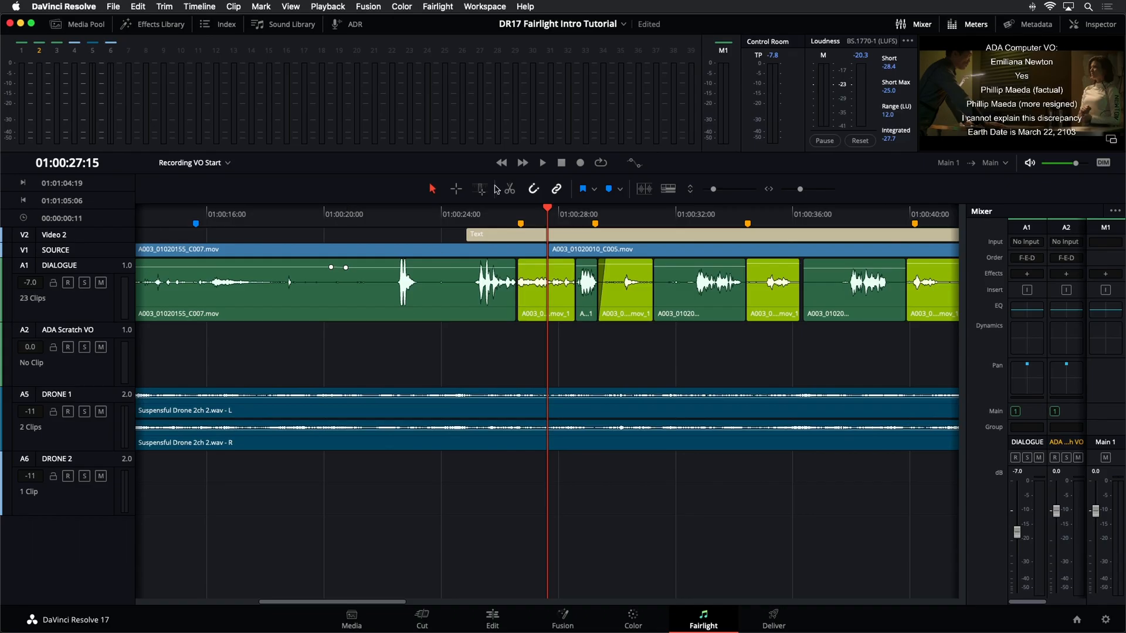
pyautogui.click(557, 211)
pyautogui.moveTo(580, 211); pyautogui.dragTo(546, 214)
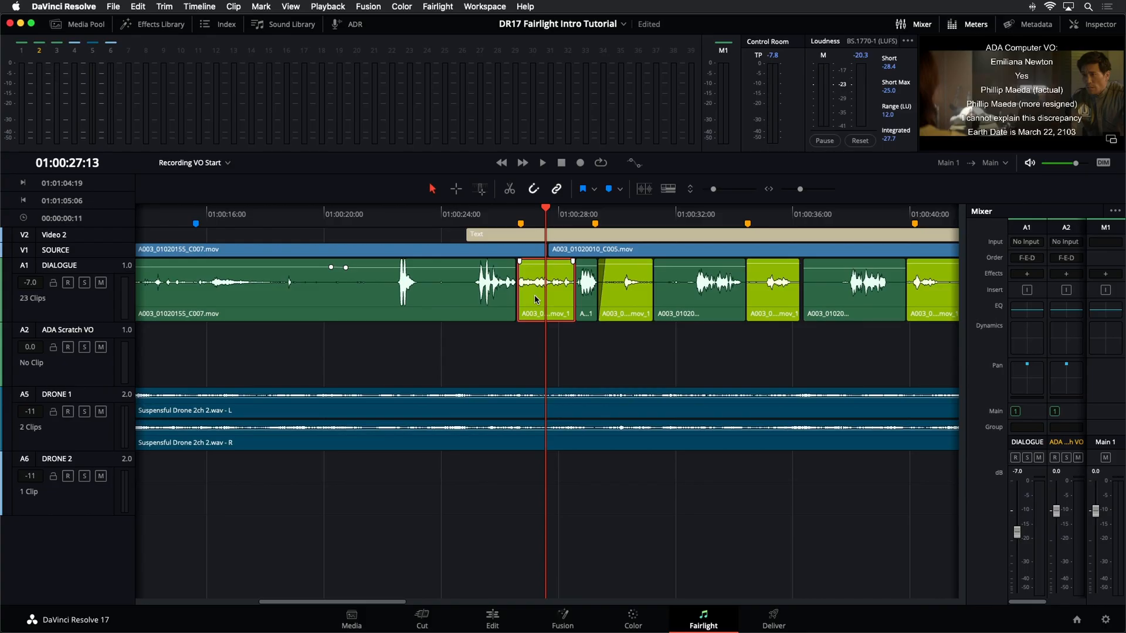
pyautogui.press('d')
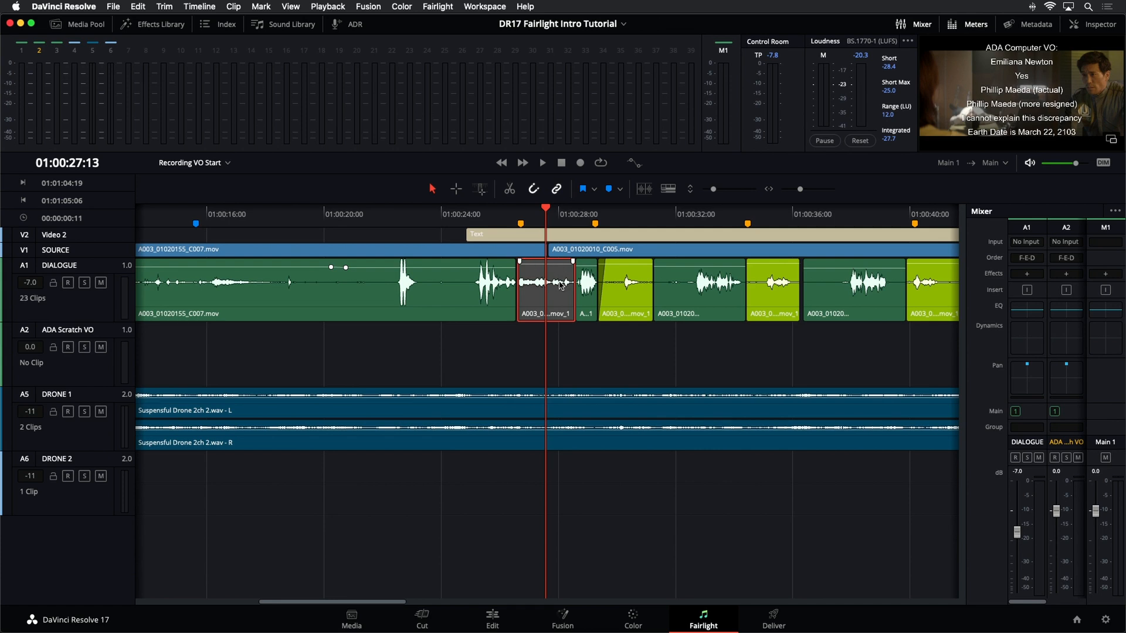
# Step: Disable the next three lime-coloured clips on the DIALOGUE track together
pyautogui.click(619, 302)
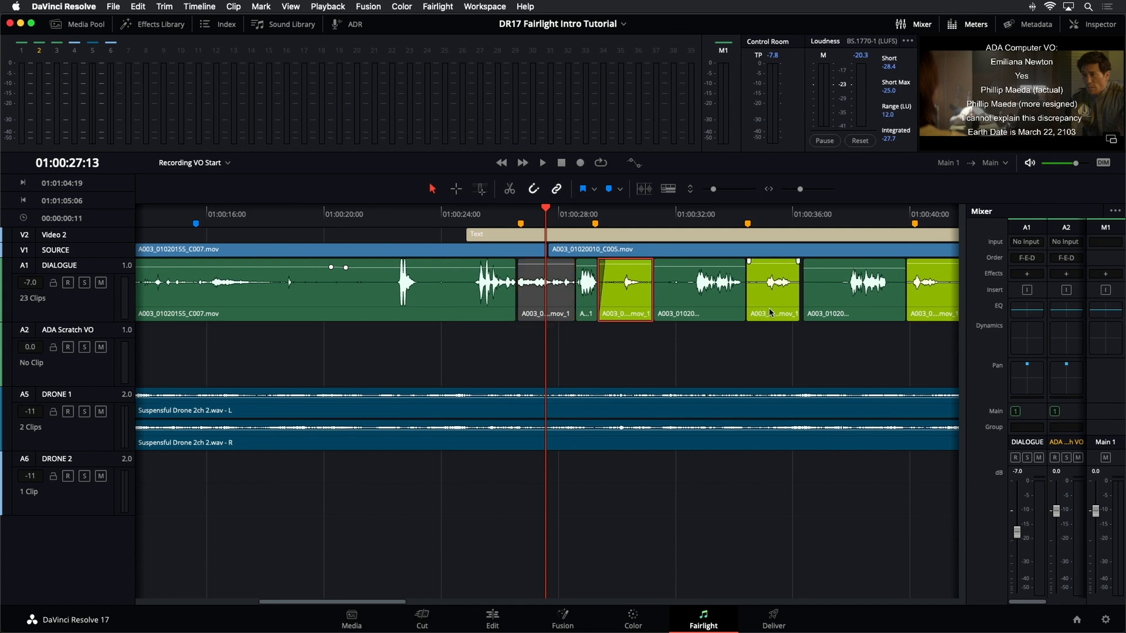
pyautogui.keyDown('super'); pyautogui.click(769, 308); pyautogui.keyUp('super')
pyautogui.keyDown('super'); pyautogui.click(927, 298); pyautogui.keyUp('super')
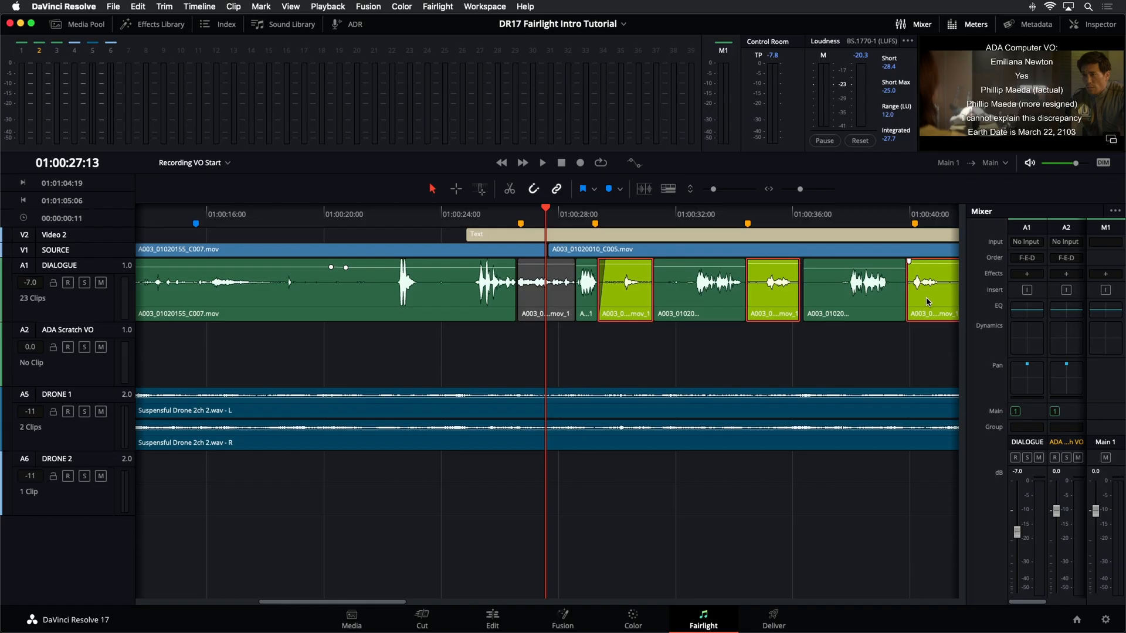
pyautogui.press('d')
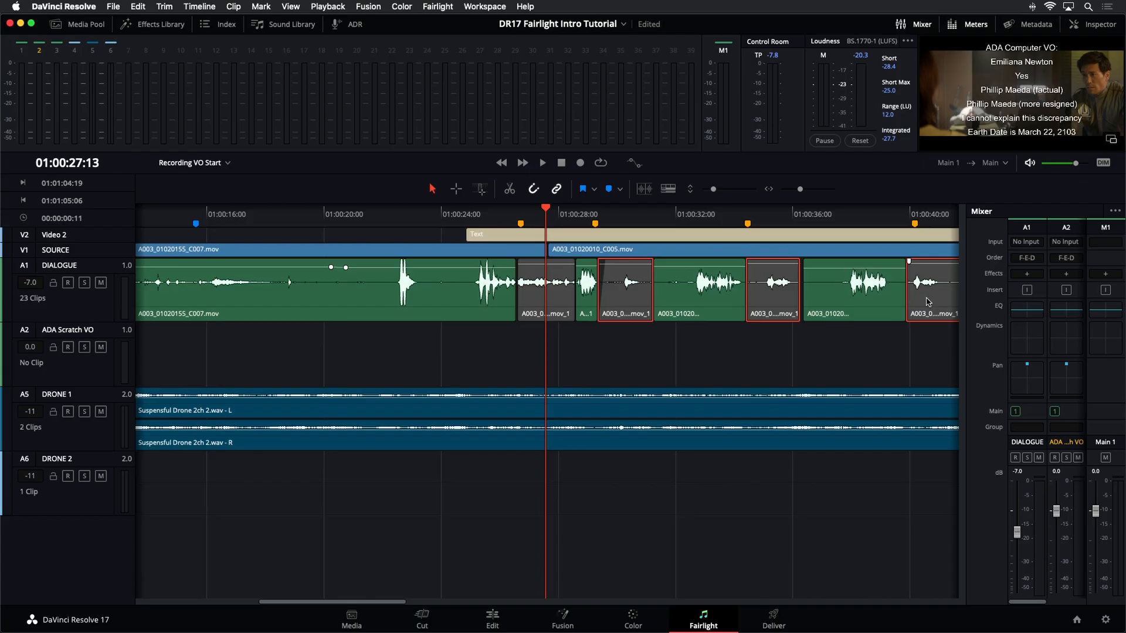
# Step: Disable the two remaining lime-coloured clips on the DIALOGUE track and save the project
pyautogui.hotkey('shift', 'z')
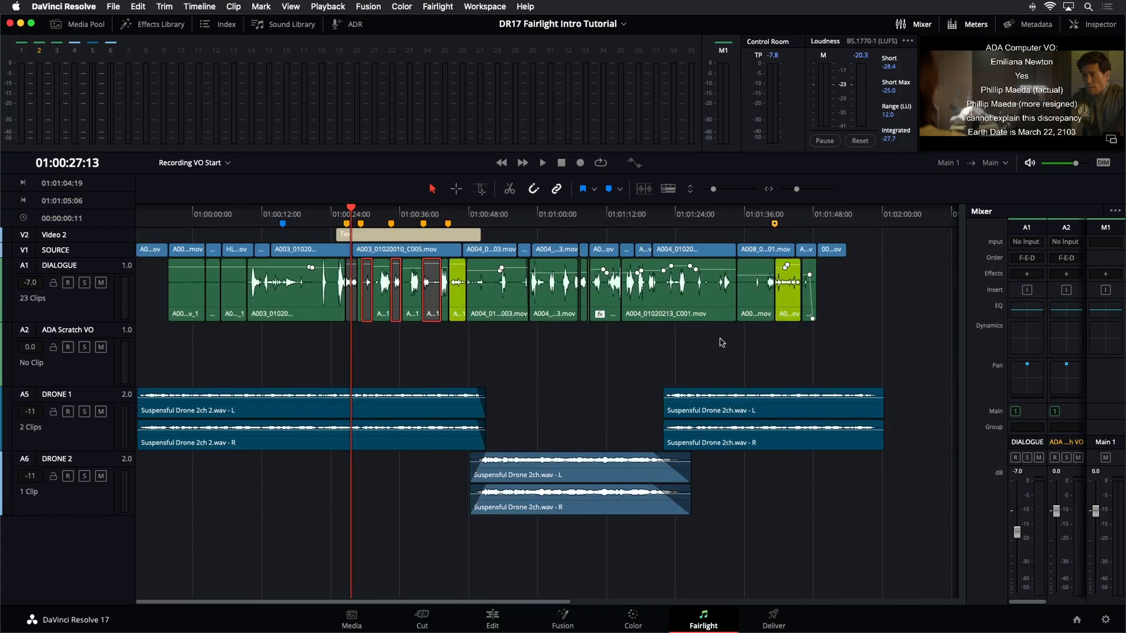
pyautogui.click(457, 304)
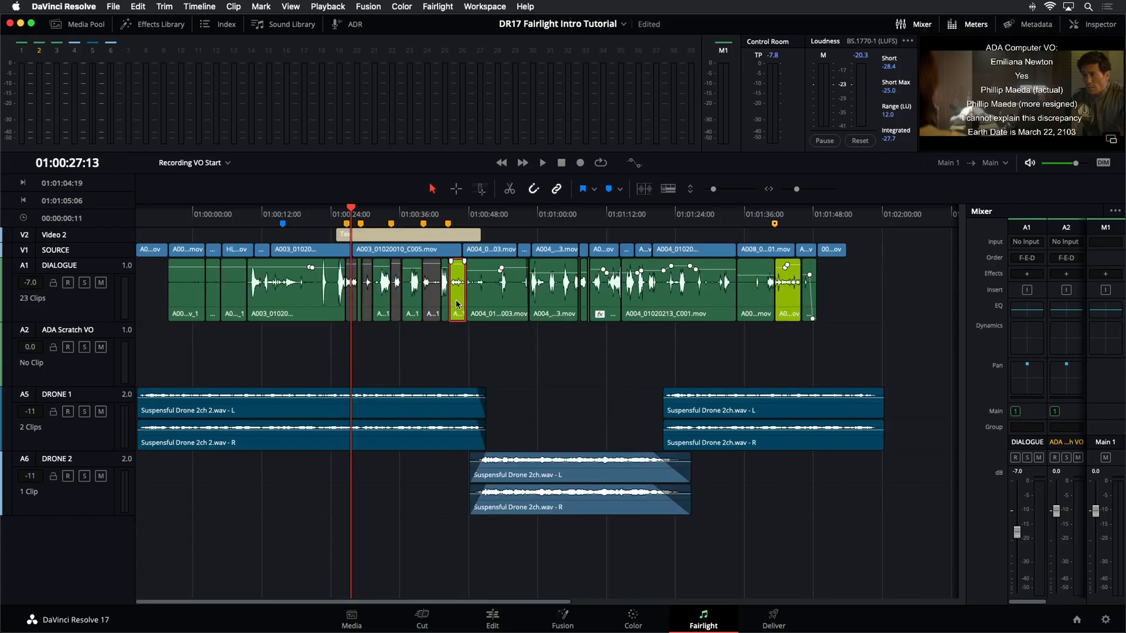
pyautogui.keyDown('super'); pyautogui.click(792, 307); pyautogui.keyUp('super')
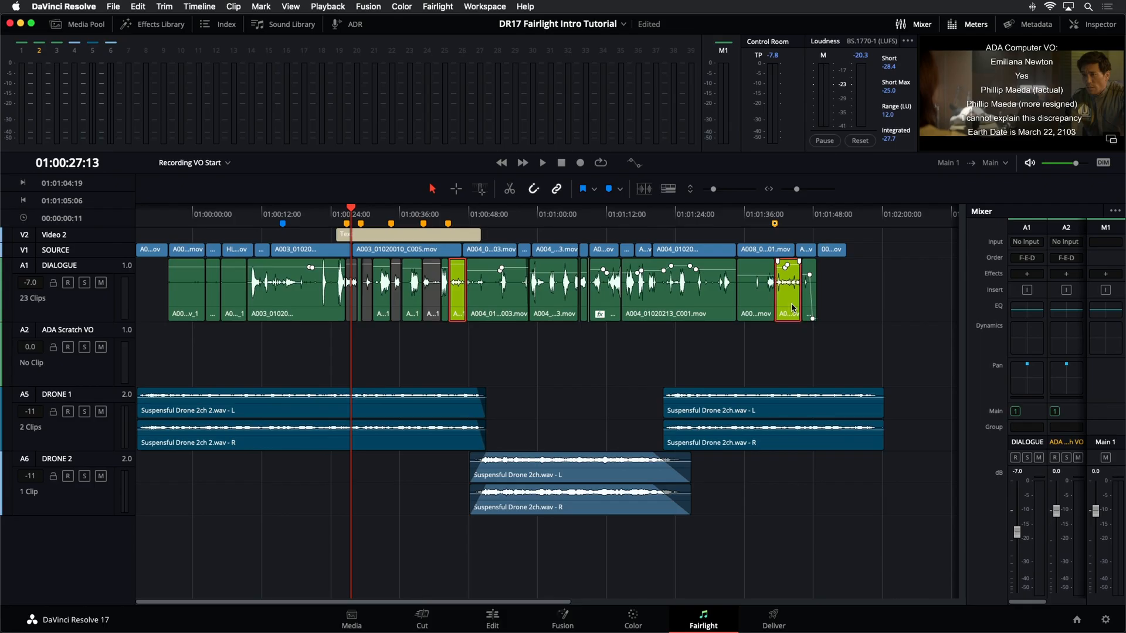
pyautogui.press('d')
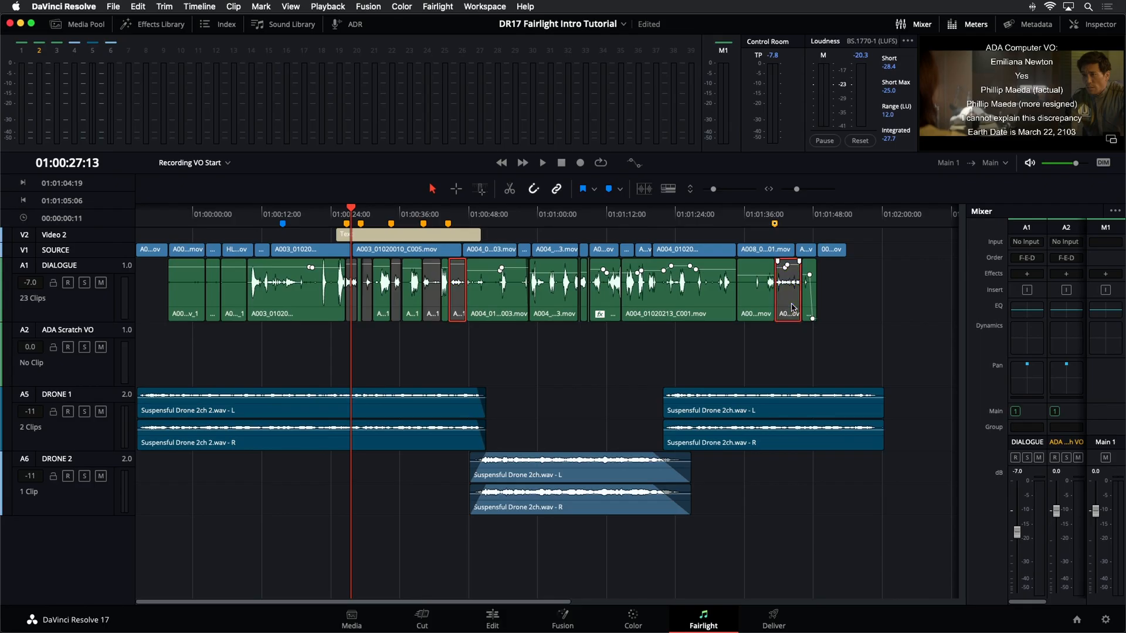
pyautogui.press('super+s')
# Step: Toggle the two selected DIALOGUE clips repeatedly between enabled and disabled, ending with both disabled and deselected
pyautogui.press('d')
pyautogui.press('d')
pyautogui.press('d')
pyautogui.press('d')
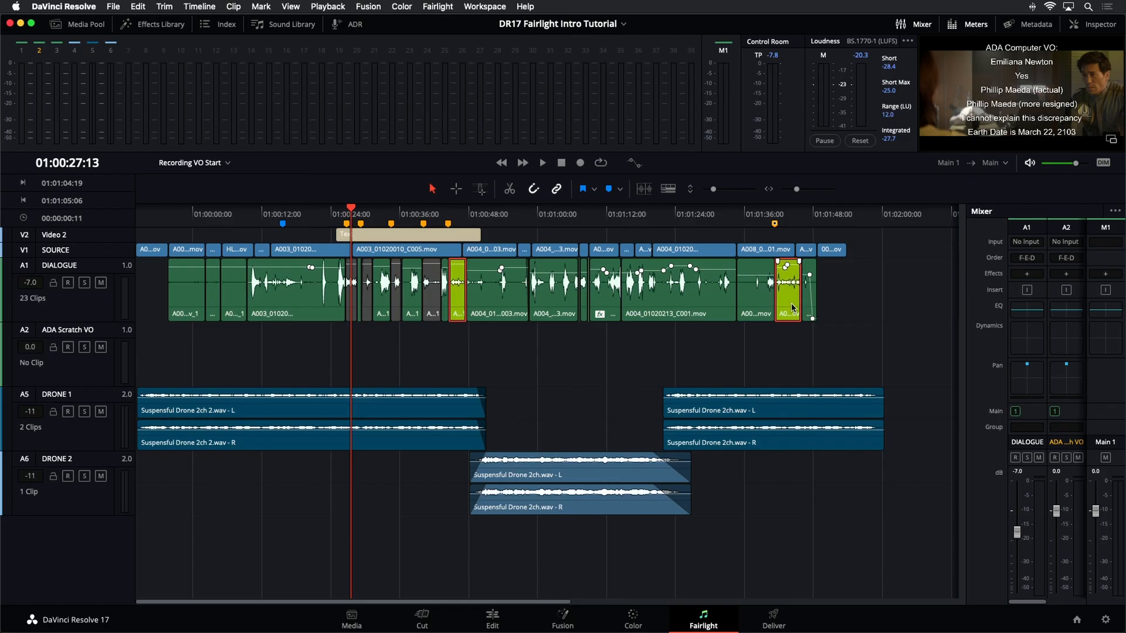
pyautogui.press('d')
pyautogui.press('d')
pyautogui.click(601, 370)
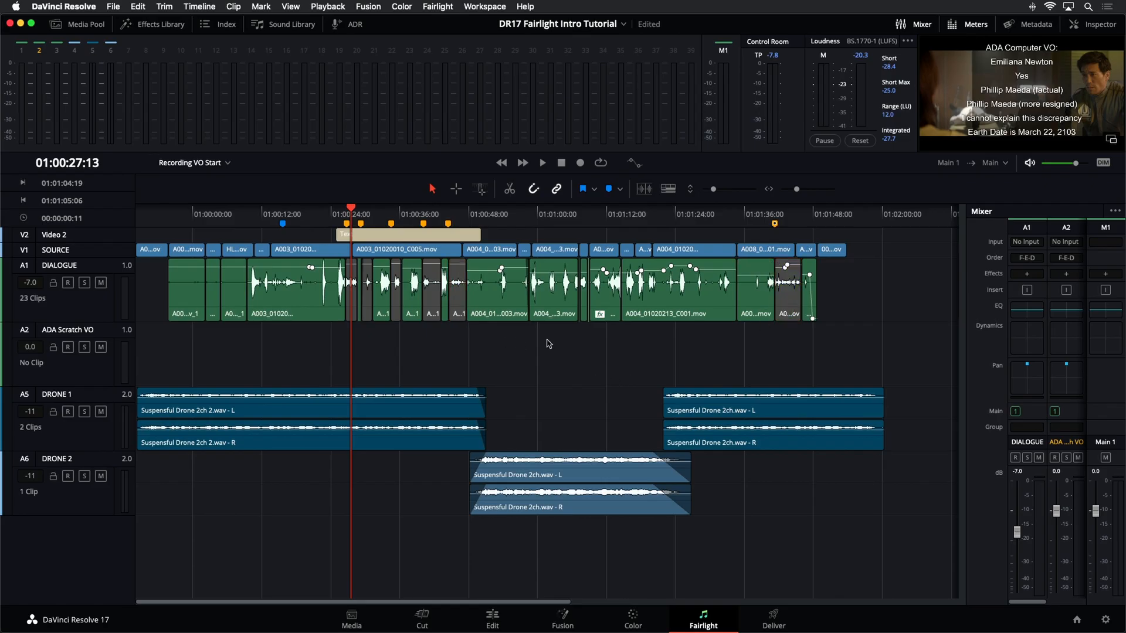
# Step: Save the project, and switch the text clip on Video 2 off and back on
pyautogui.press('super+s')
pyautogui.click(380, 237)
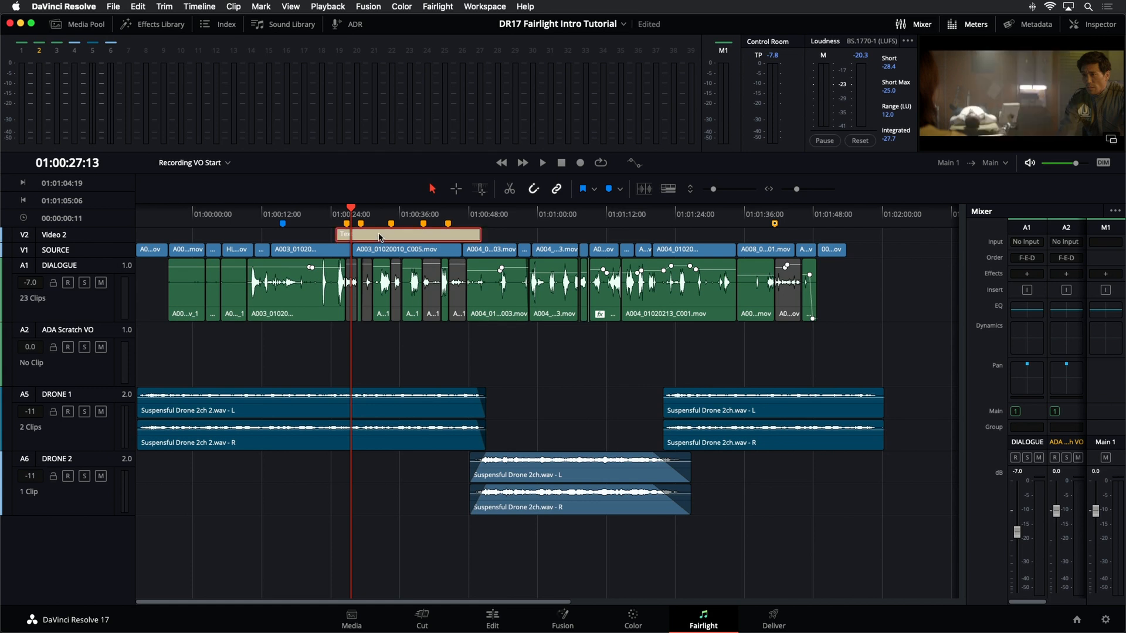
pyautogui.click(510, 376)
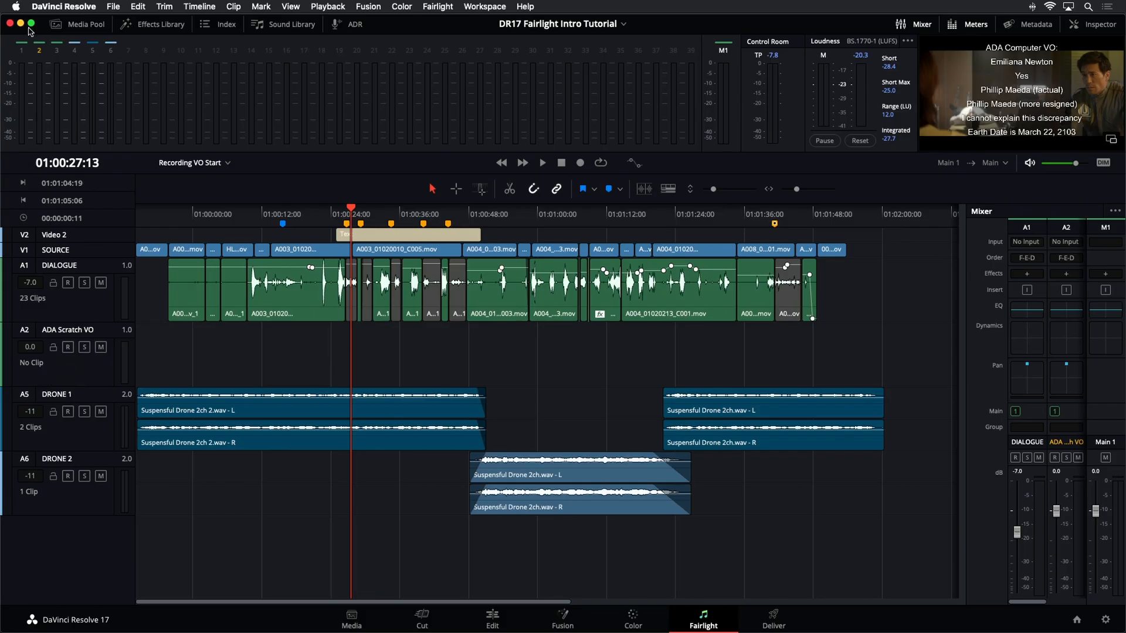
# Step: Check the Mac's sound input device in the System Preferences Sound settings and close the window
pyautogui.click(16, 6)
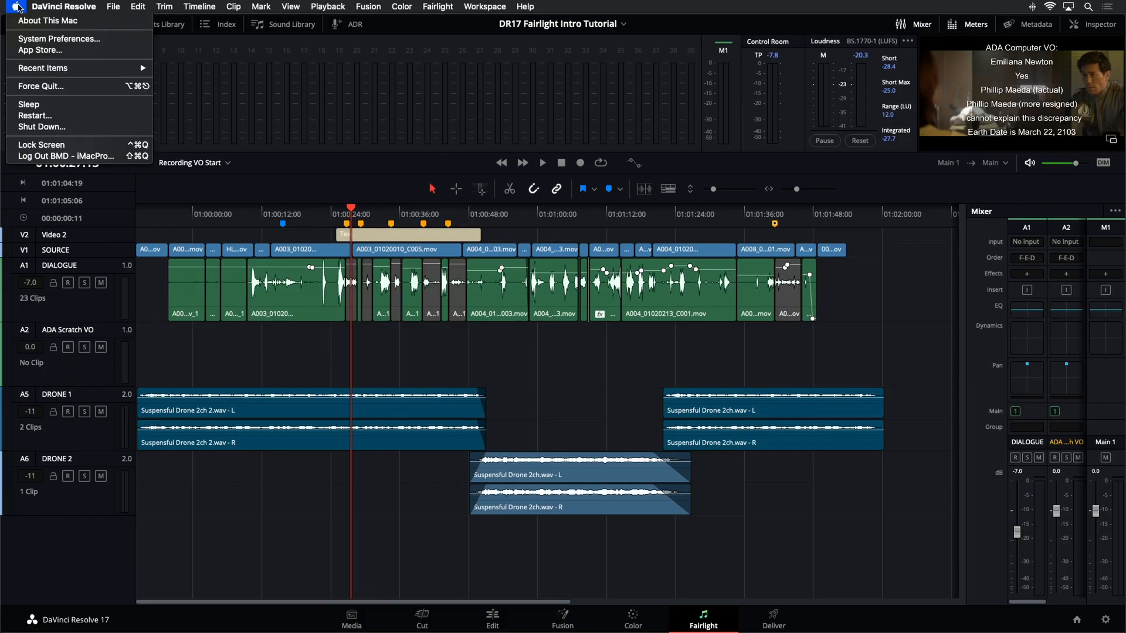
pyautogui.click(27, 40)
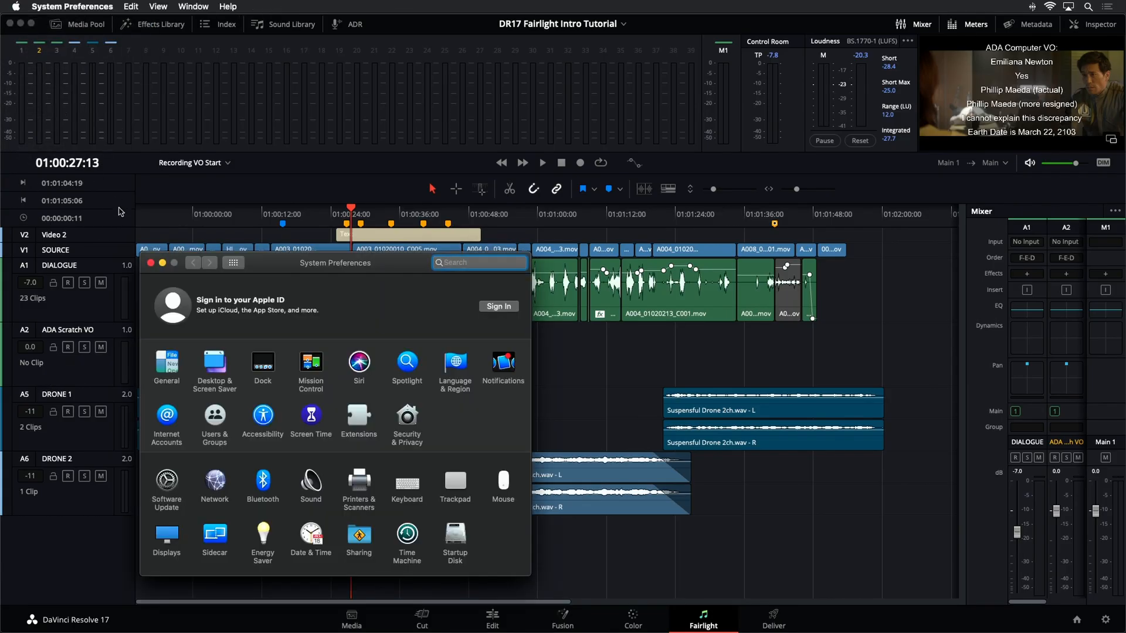
pyautogui.click(312, 484)
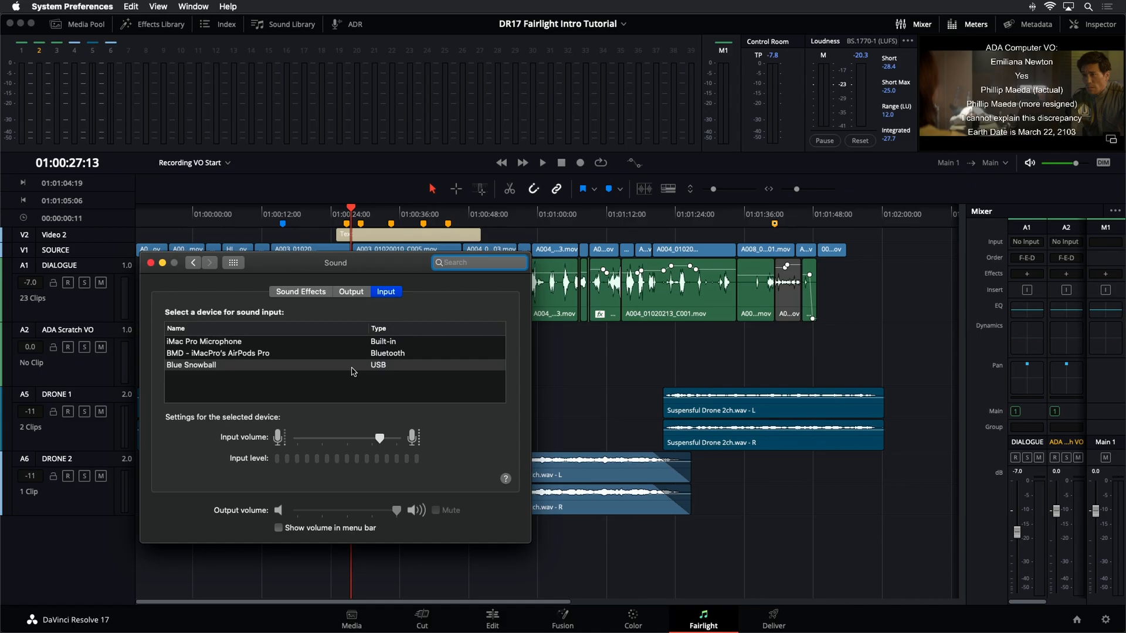
pyautogui.click(151, 262)
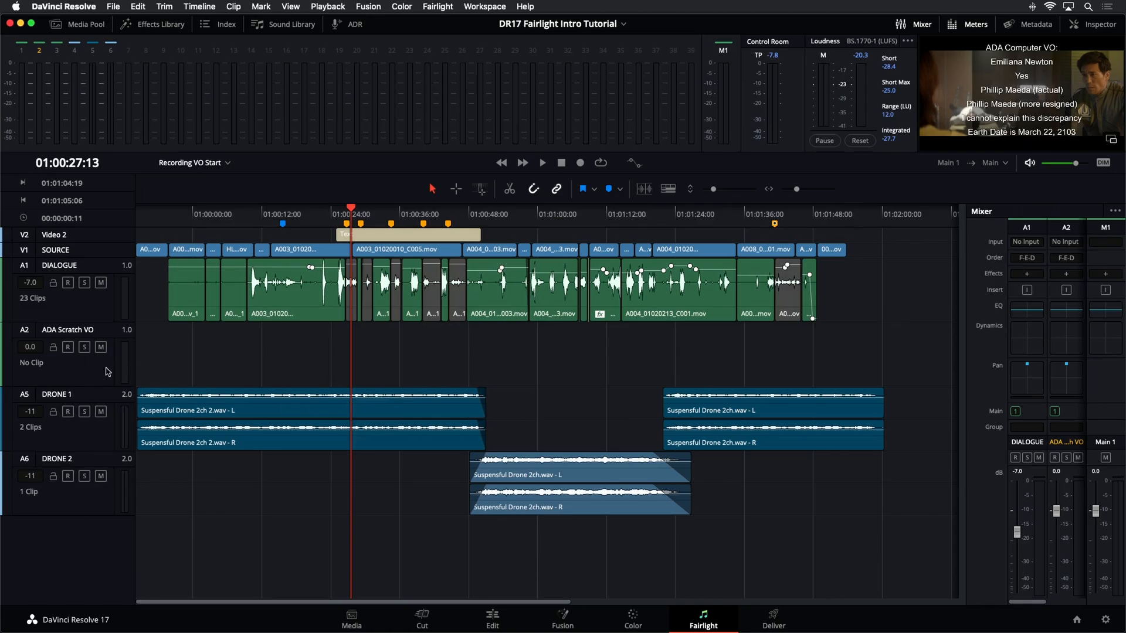
# Step: Select the ADA Scratch VO track, widen the mixer, and open the input patching for that track
pyautogui.click(66, 368)
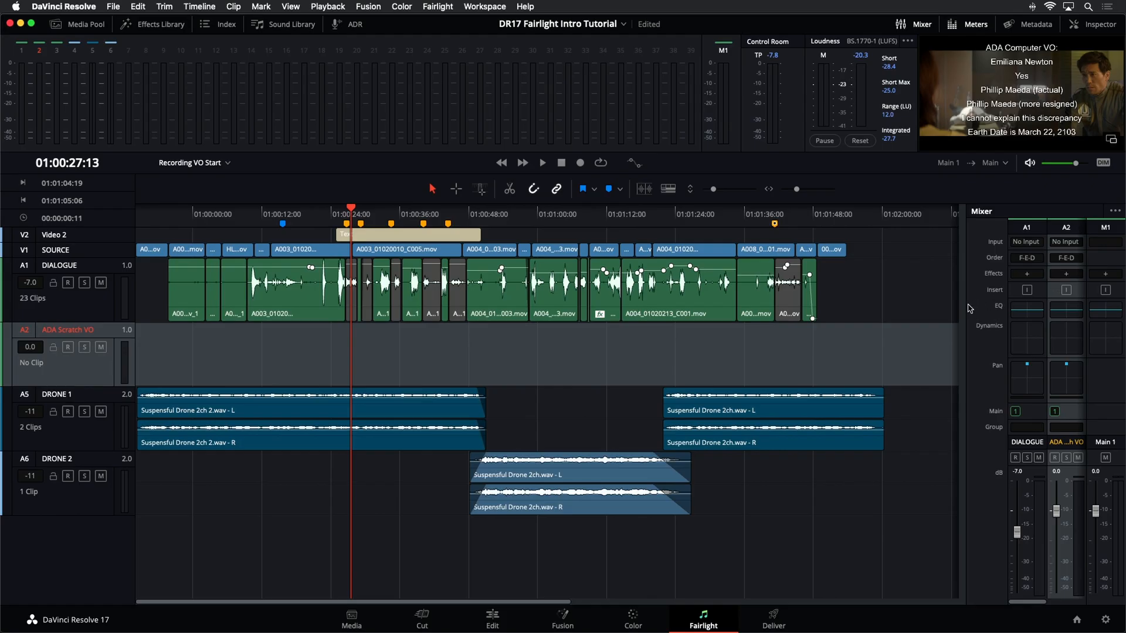
pyautogui.moveTo(965, 307); pyautogui.dragTo(897, 328)
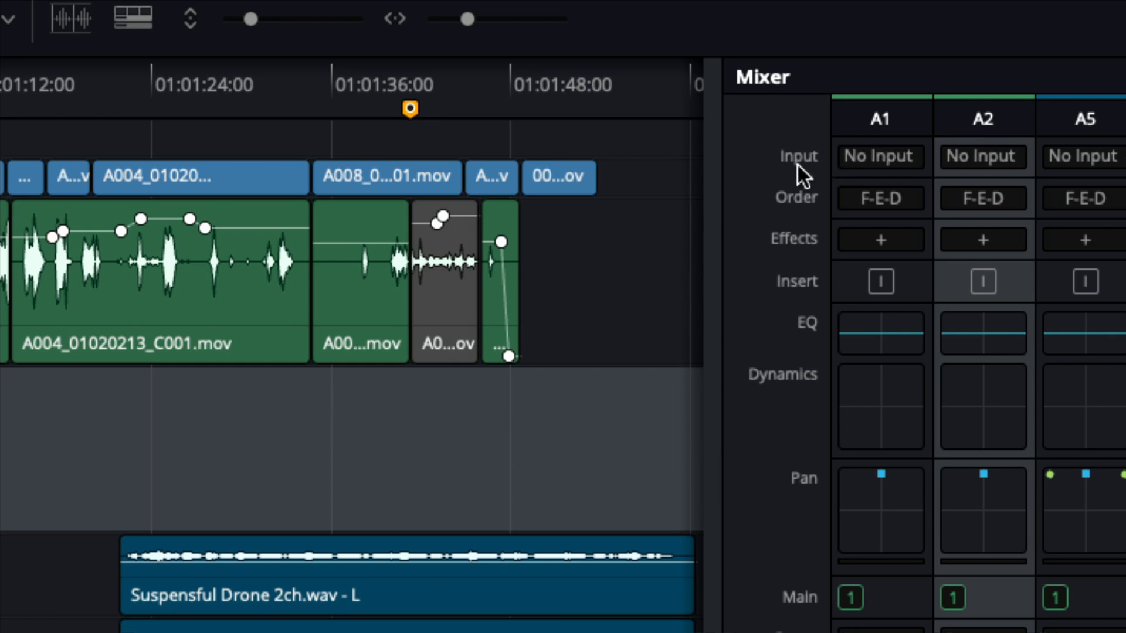
pyautogui.click(984, 156)
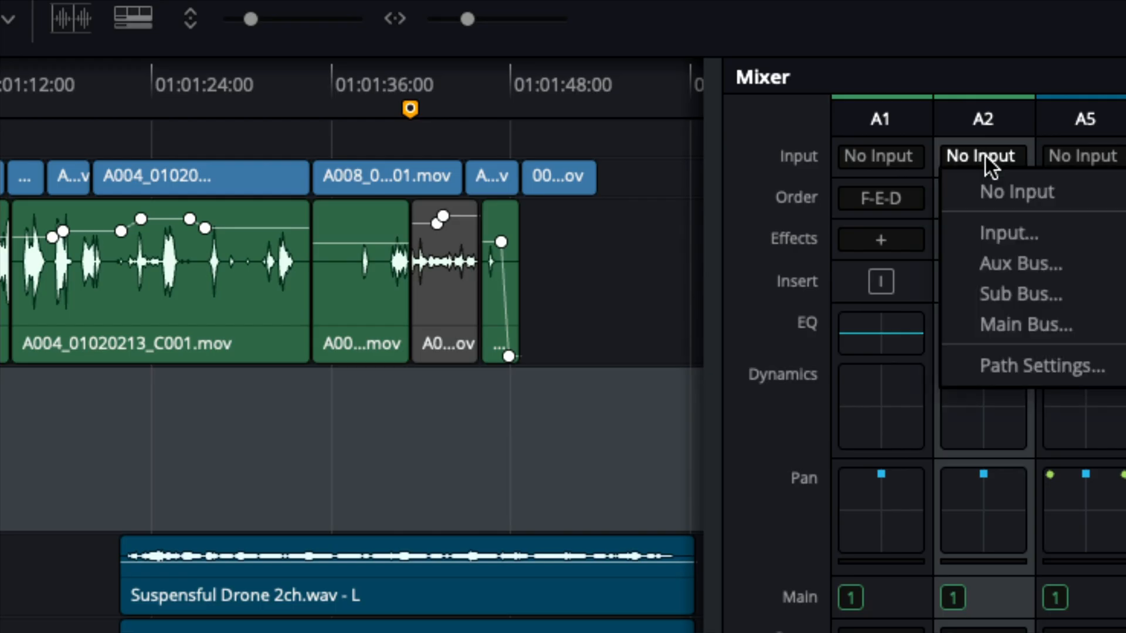
pyautogui.click(973, 233)
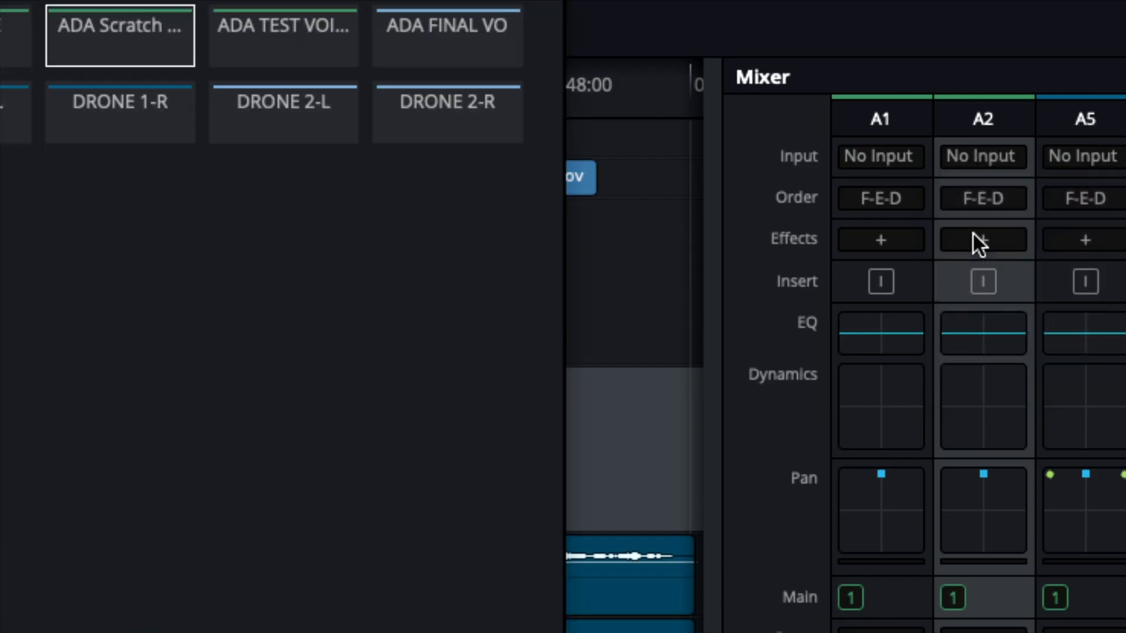
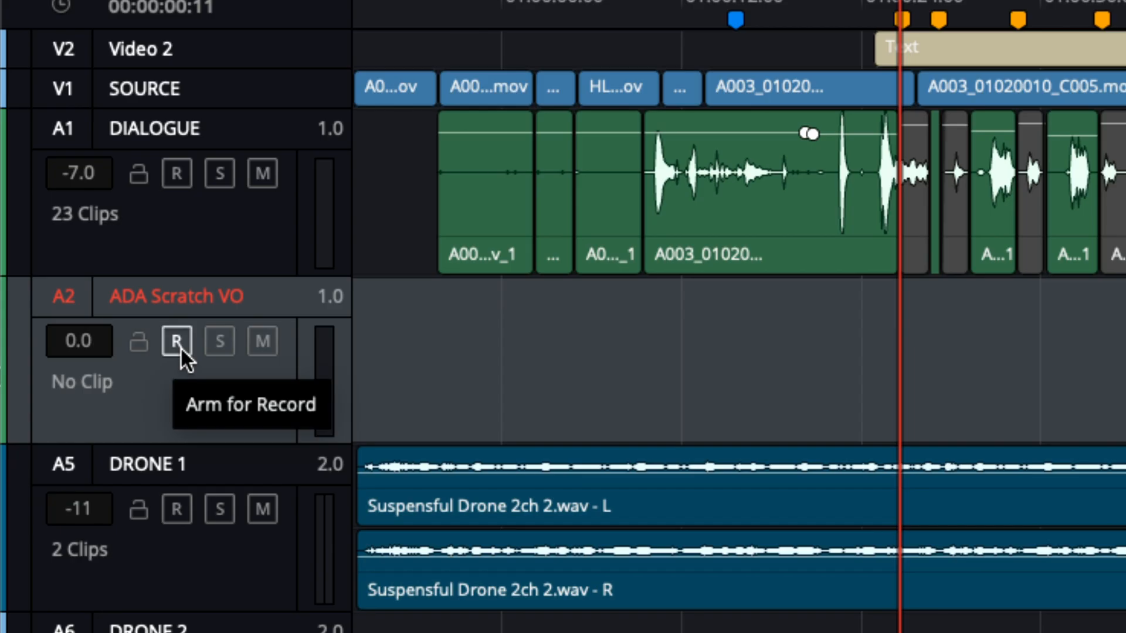
# Step: Arm the ADA Scratch VO track for recording, solo it, and toggle its mute on and off
pyautogui.click(181, 348)
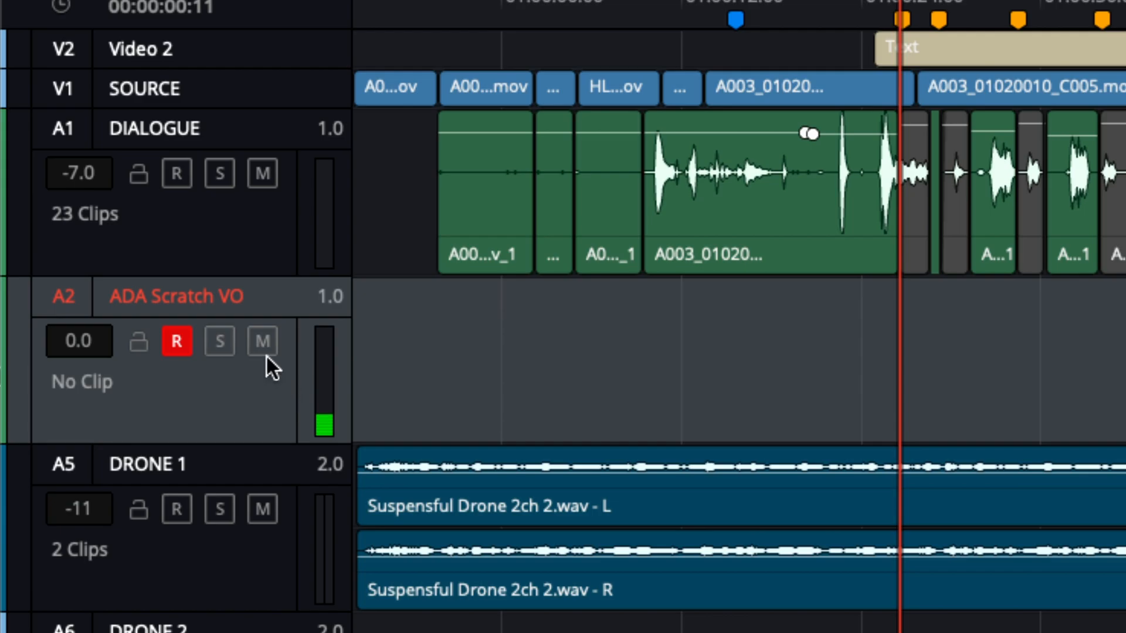
pyautogui.click(230, 351)
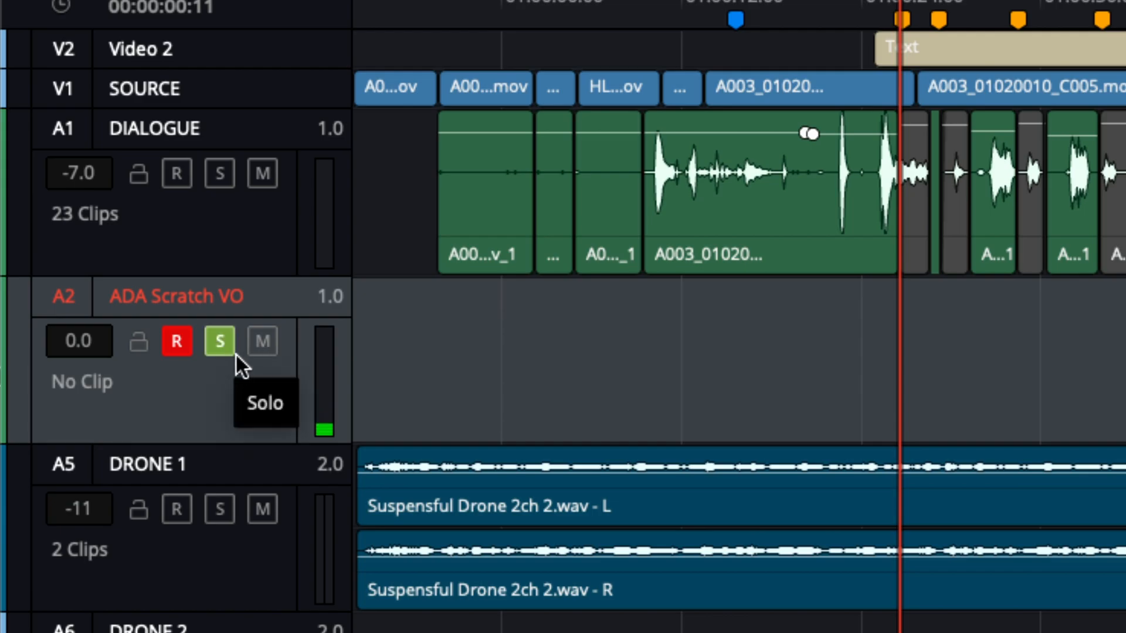
pyautogui.click(252, 343)
pyautogui.click(250, 349)
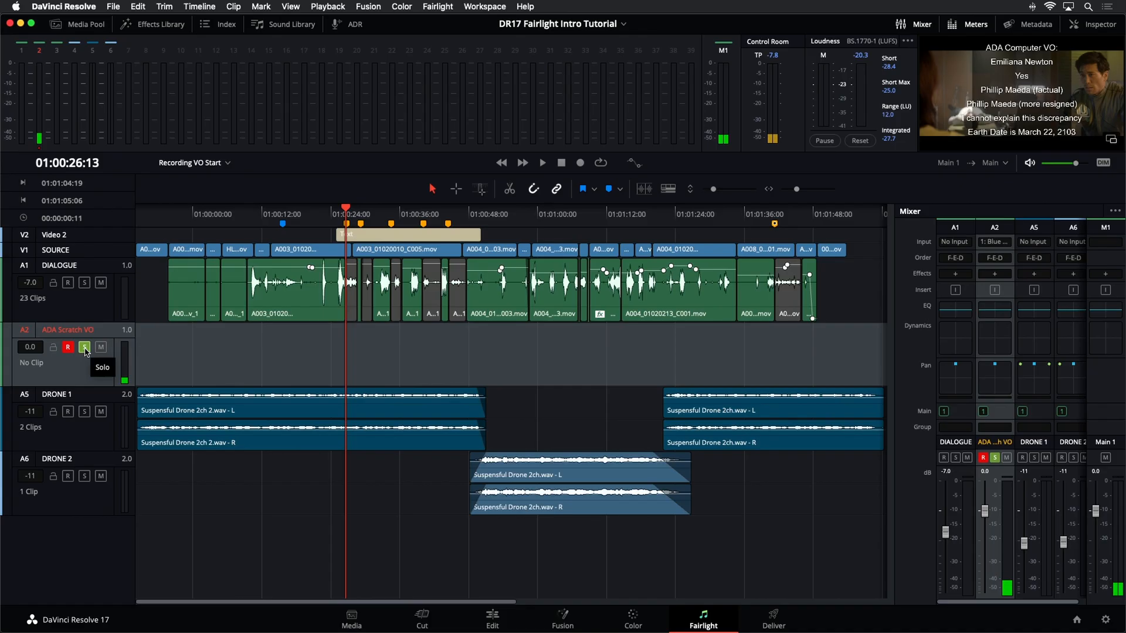
# Step: Mute the ADA Scratch VO track and look over the Fairlight input patching and Input Monitor Style options
pyautogui.click(100, 347)
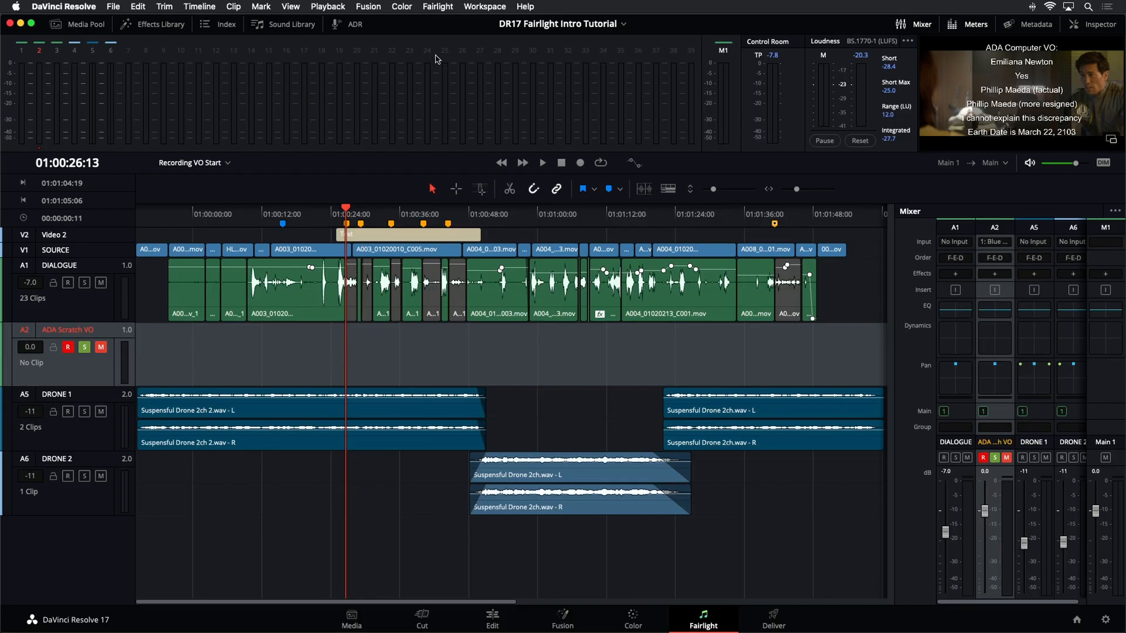
pyautogui.click(437, 7)
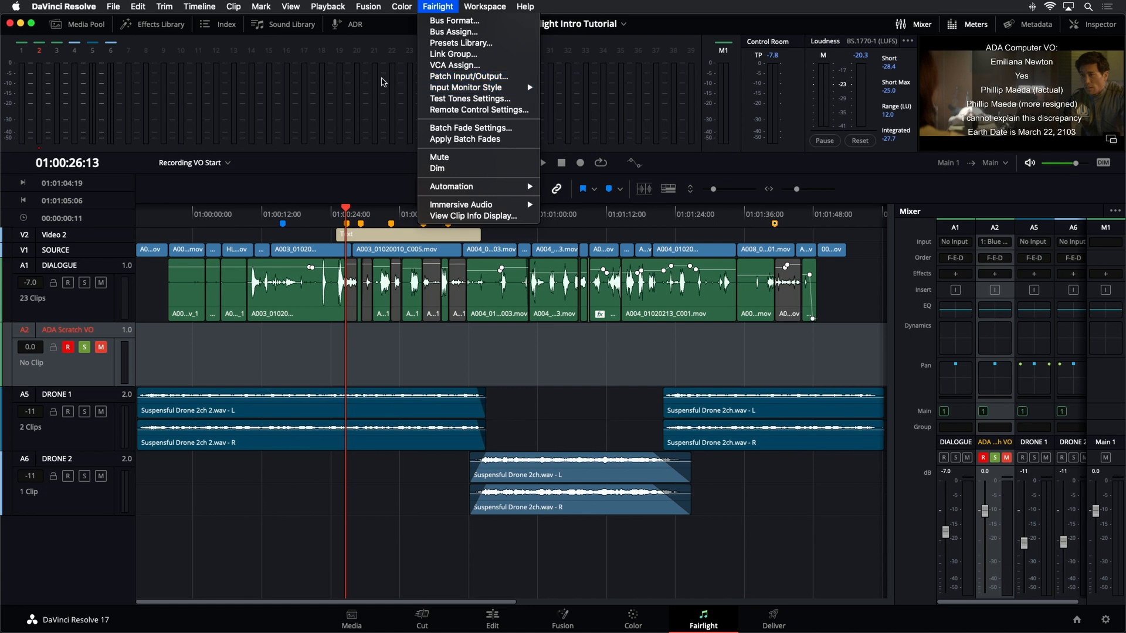
pyautogui.click(453, 13)
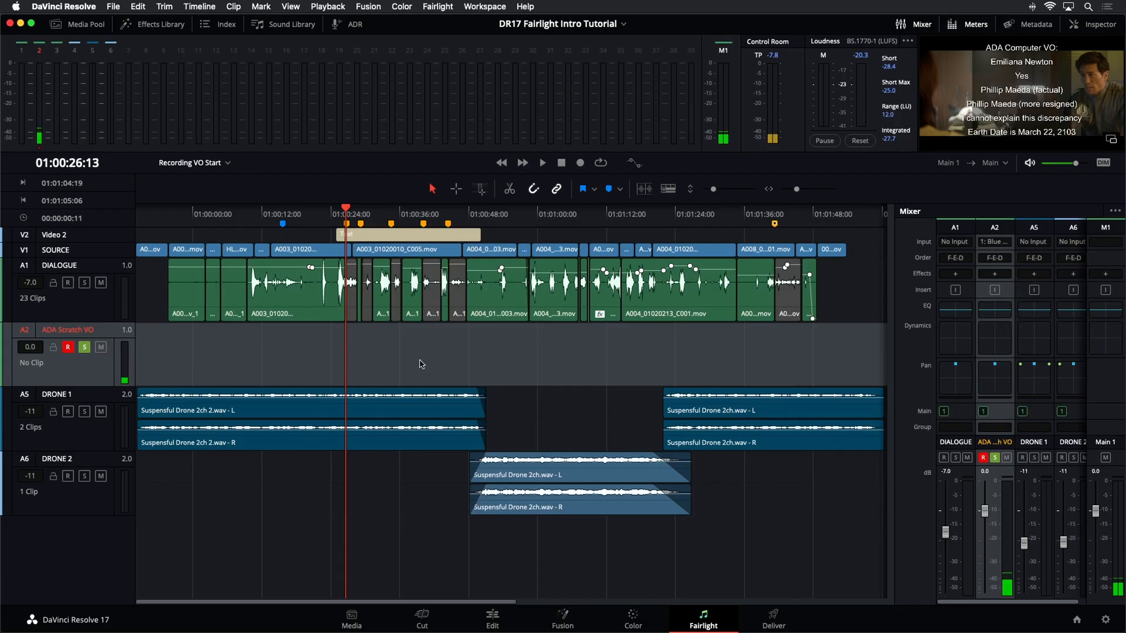
# Step: Detach the viewer into a floating window, enlarge it, and place it over the meters and the mixer
pyautogui.click(1111, 142)
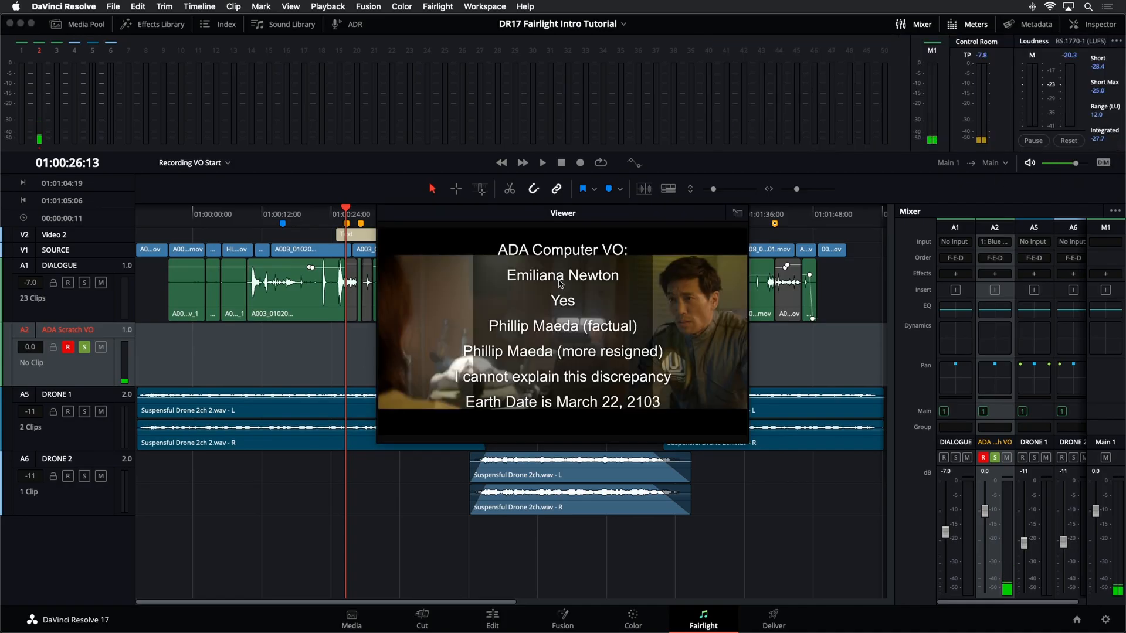
pyautogui.moveTo(477, 226); pyautogui.dragTo(605, 151)
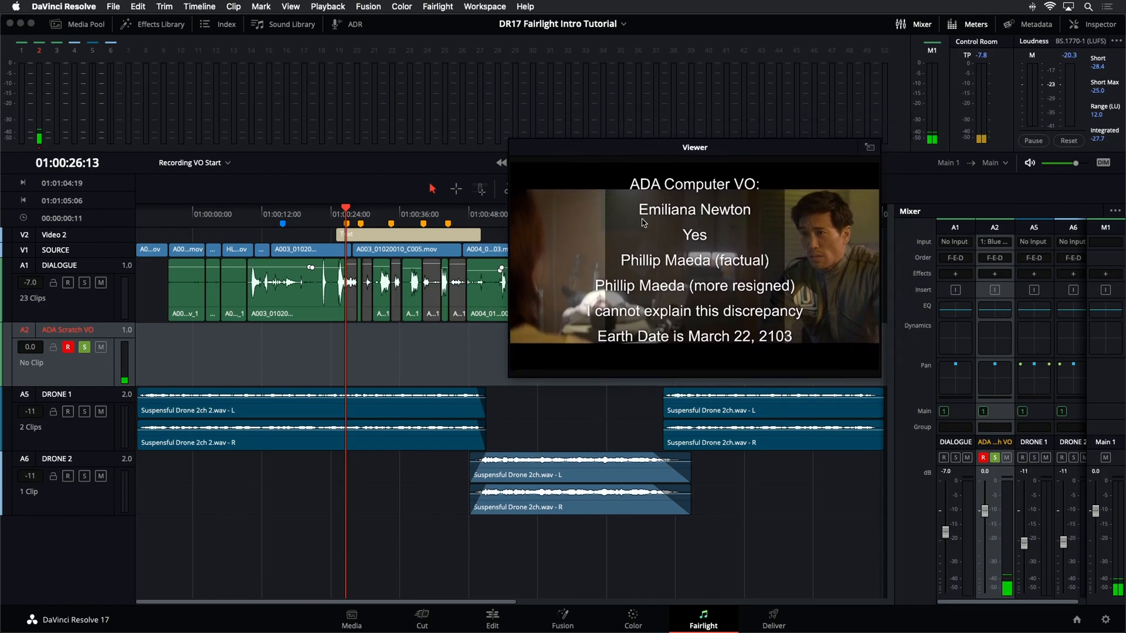
pyautogui.moveTo(689, 147); pyautogui.dragTo(777, 125)
pyautogui.moveTo(597, 355); pyautogui.dragTo(495, 414)
pyautogui.moveTo(596, 136); pyautogui.dragTo(651, 106)
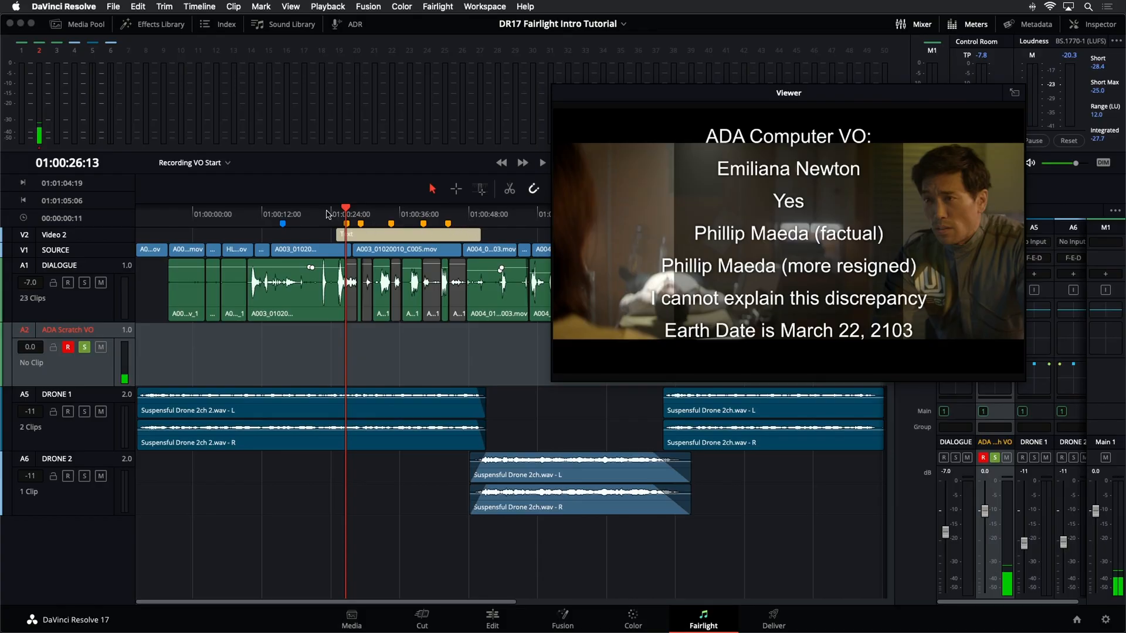
# Step: Move the floating viewer clear of the transport controls and record a scratch voice-over take from 01:00:25:00 to about 01:00:42:05
pyautogui.moveTo(329, 213); pyautogui.dragTo(337, 214)
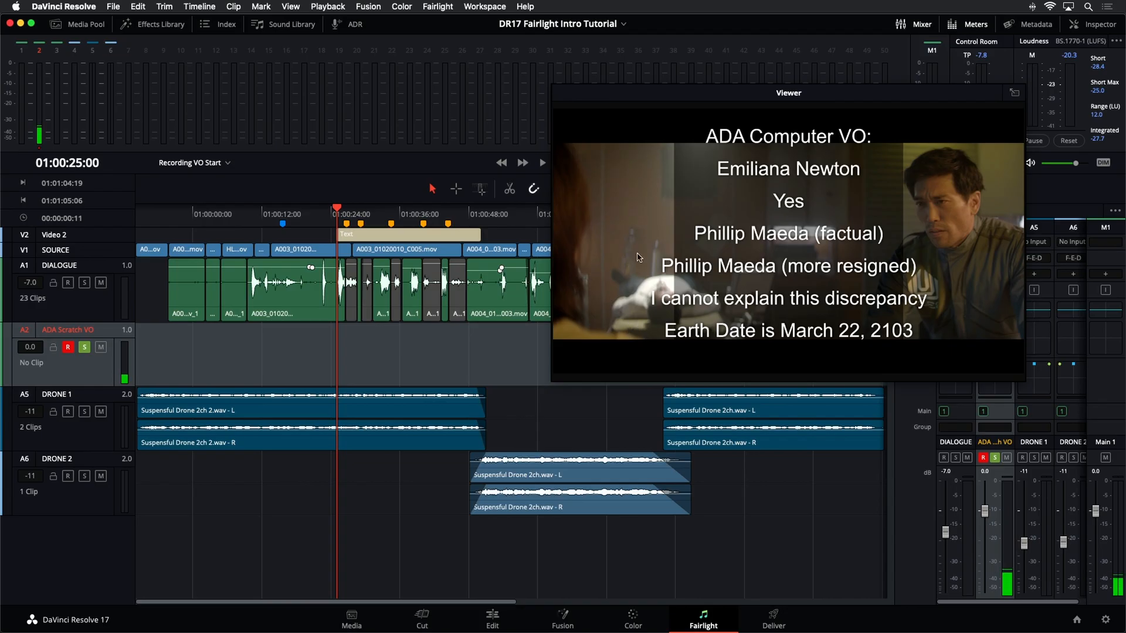
pyautogui.moveTo(632, 86); pyautogui.dragTo(690, 56)
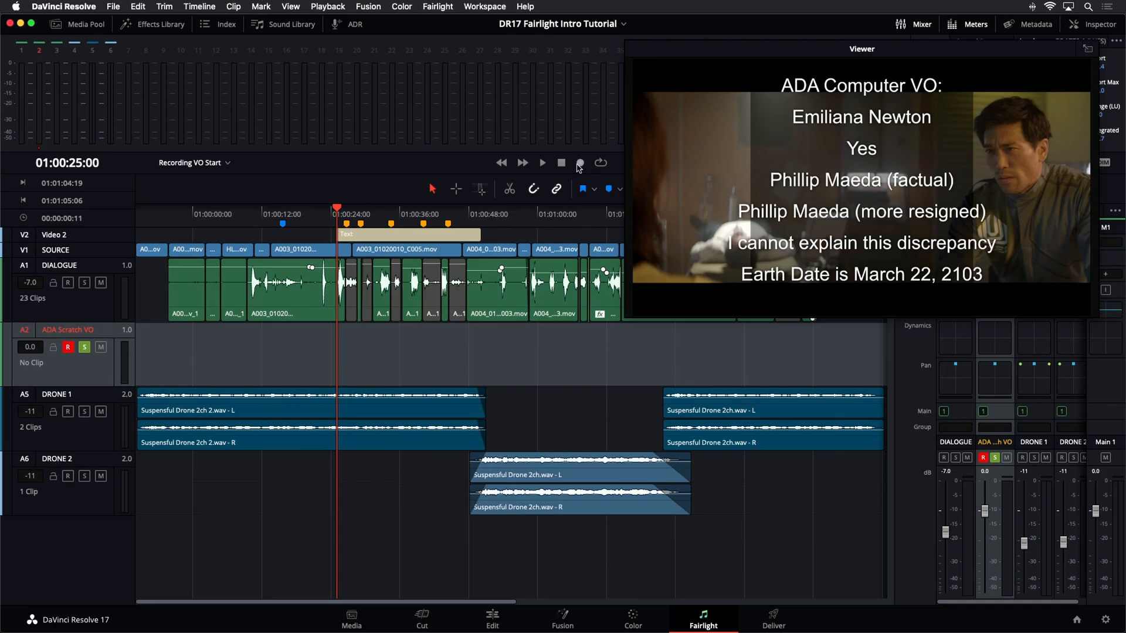
pyautogui.click(579, 163)
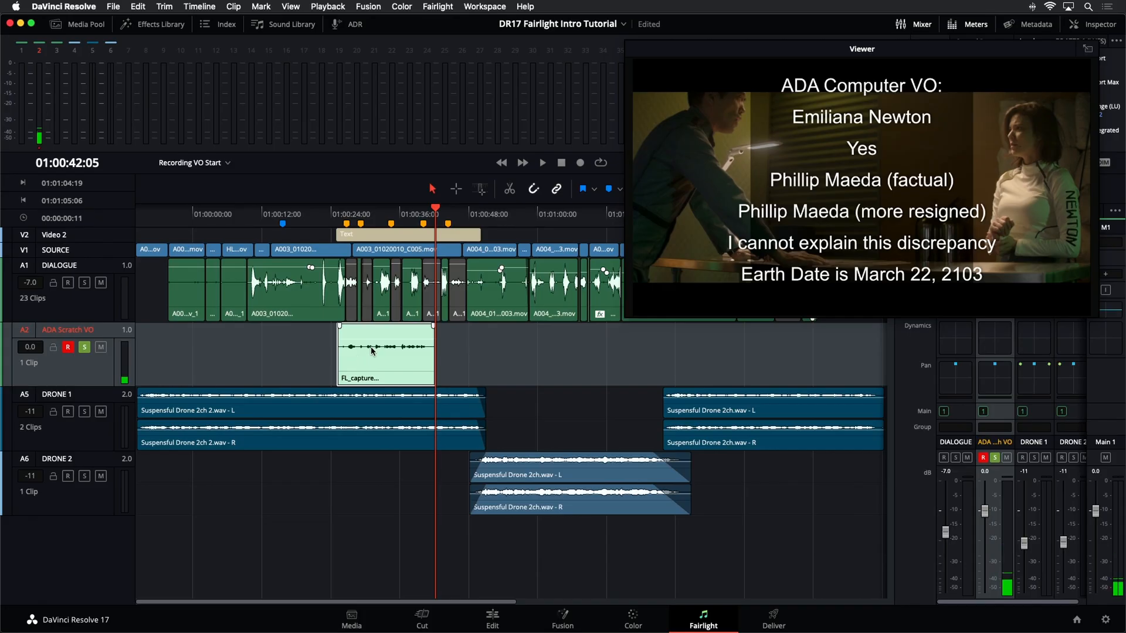
# Step: Set the recorded ADA Scratch VO clip's color to Yellow and raise its volume level
pyautogui.rightClick(372, 351)
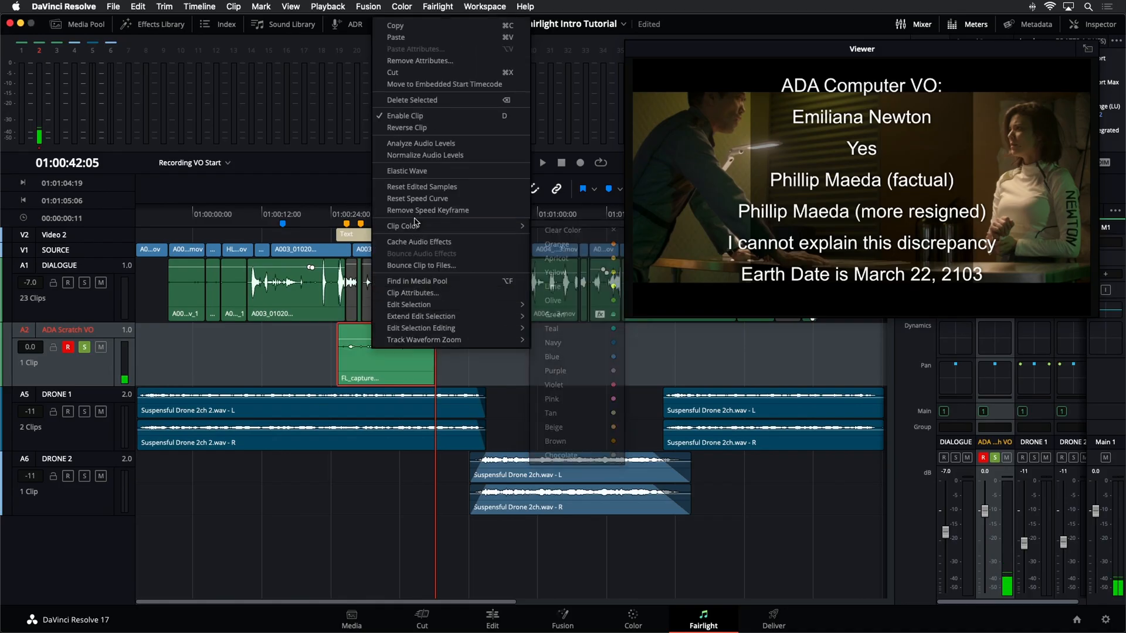
pyautogui.moveTo(434, 228)
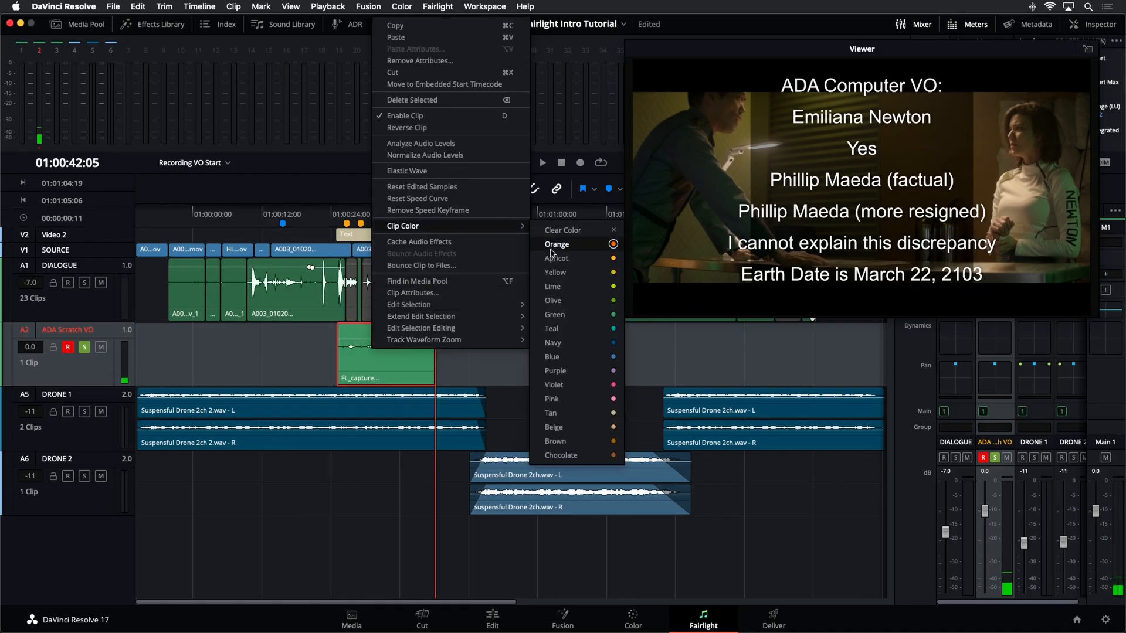
pyautogui.click(557, 273)
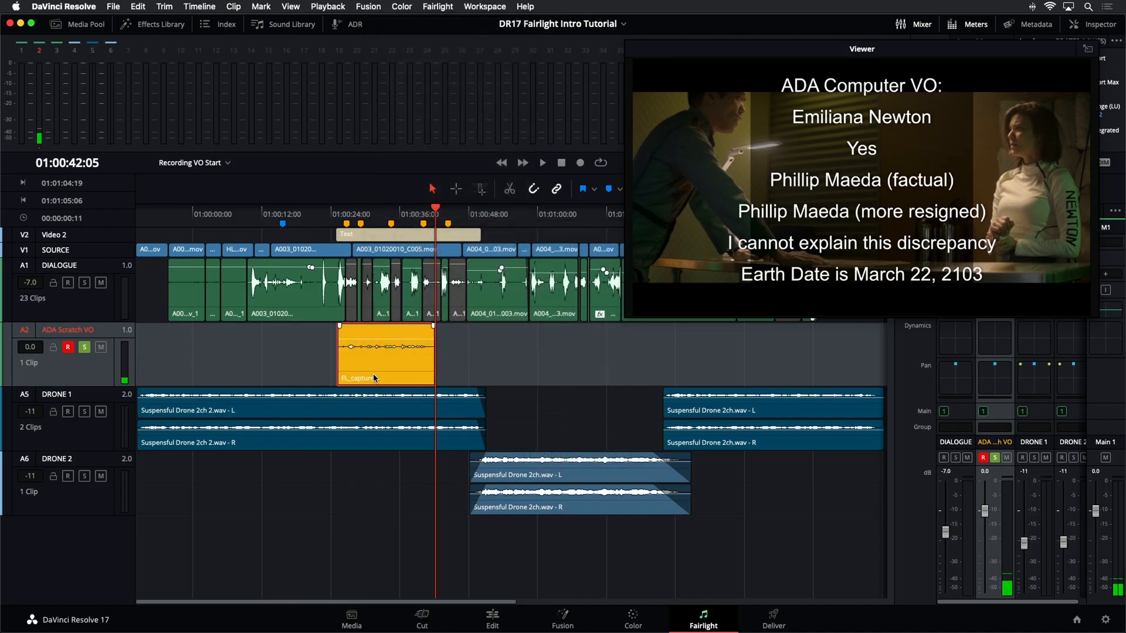
pyautogui.scroll(4, 376, 378)
pyautogui.scroll(-2, 375, 378)
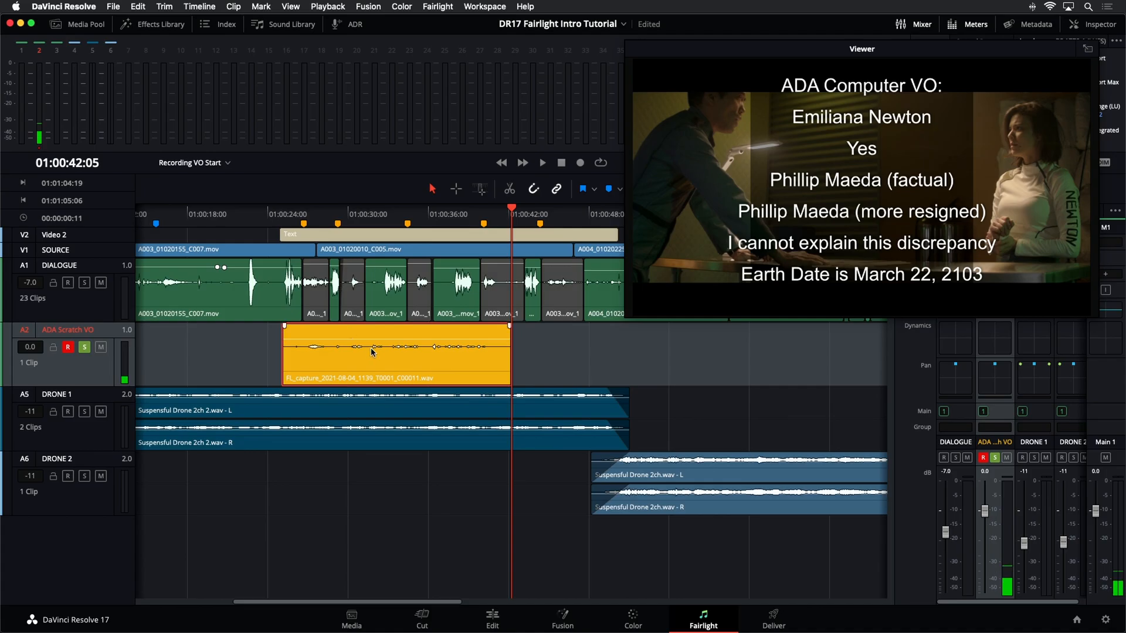
pyautogui.moveTo(371, 340); pyautogui.dragTo(370, 333)
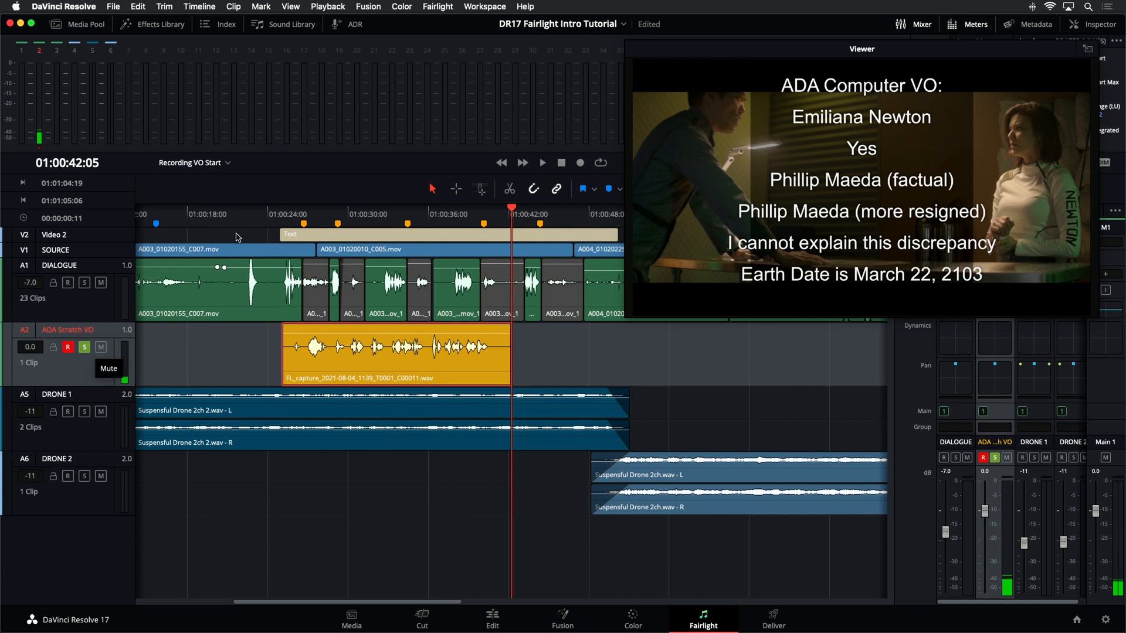
# Step: Disarm the ADA Scratch VO track and play back the recorded take from its start at 01:00:25:00
pyautogui.press('Up')
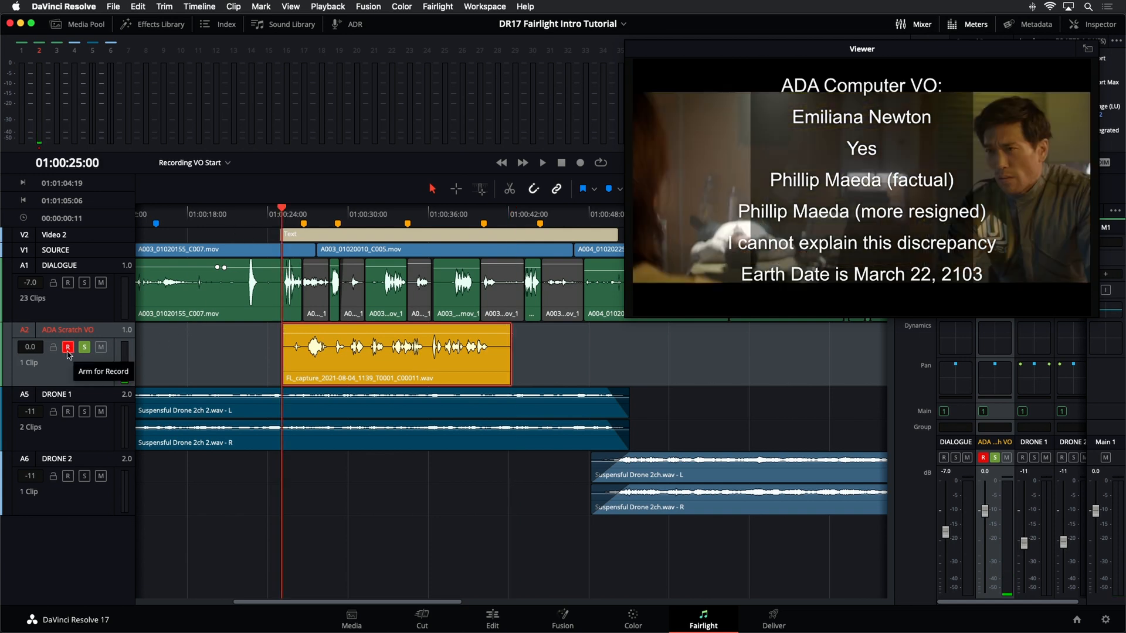
pyautogui.click(68, 347)
pyautogui.press('space')
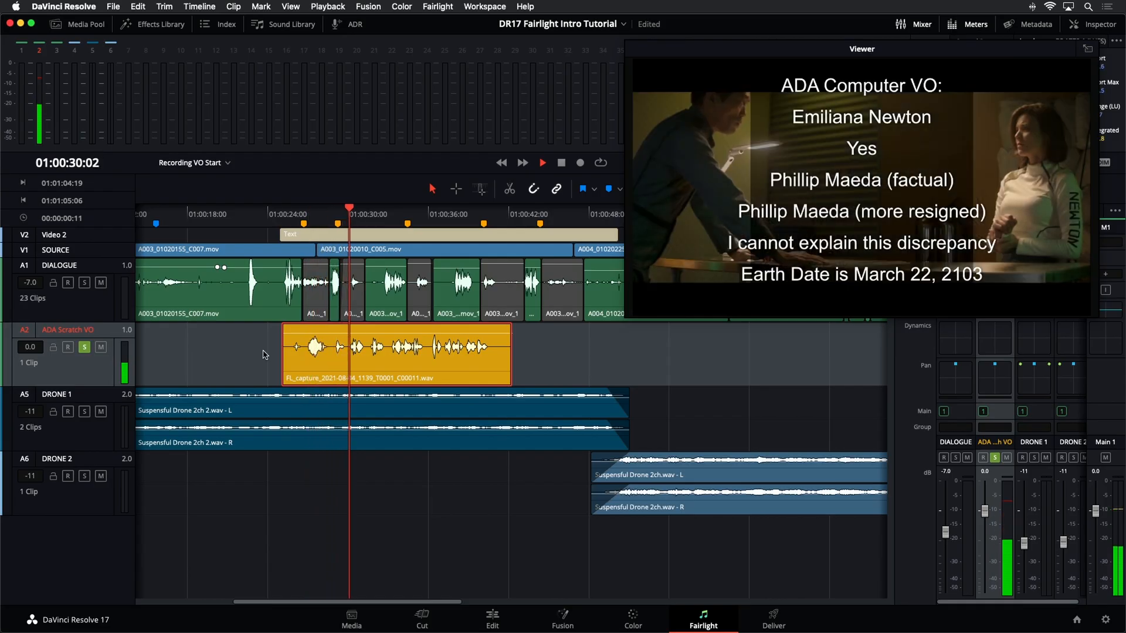
pyautogui.press('space')
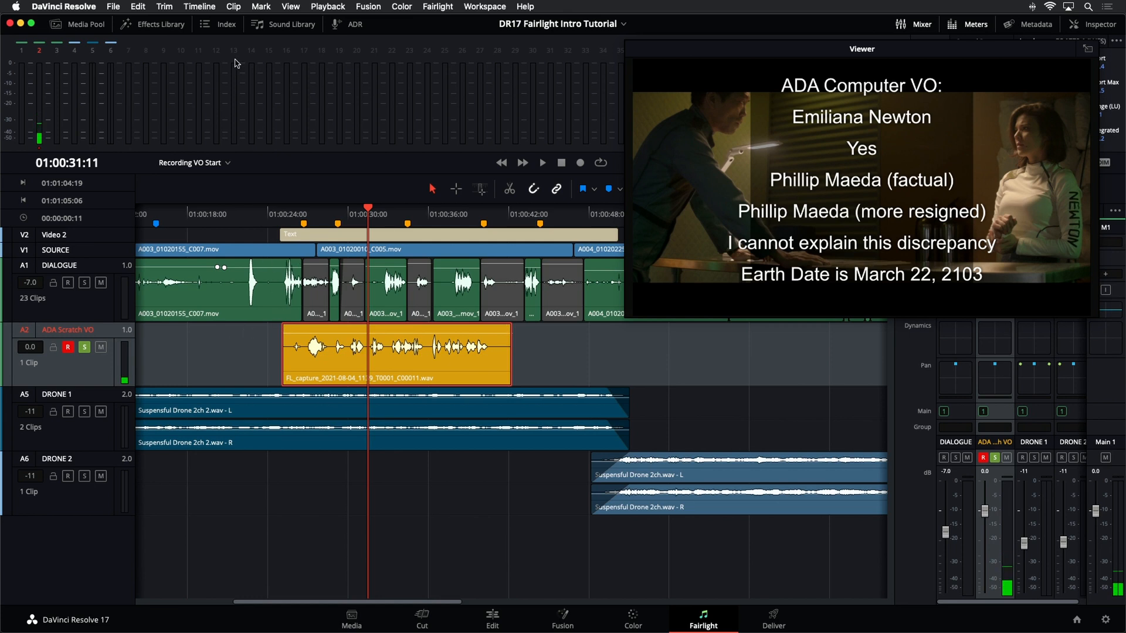
# Step: Open the track index and hide the DRONE 1, DRONE 2 and DIALOGUE tracks
pyautogui.click(227, 24)
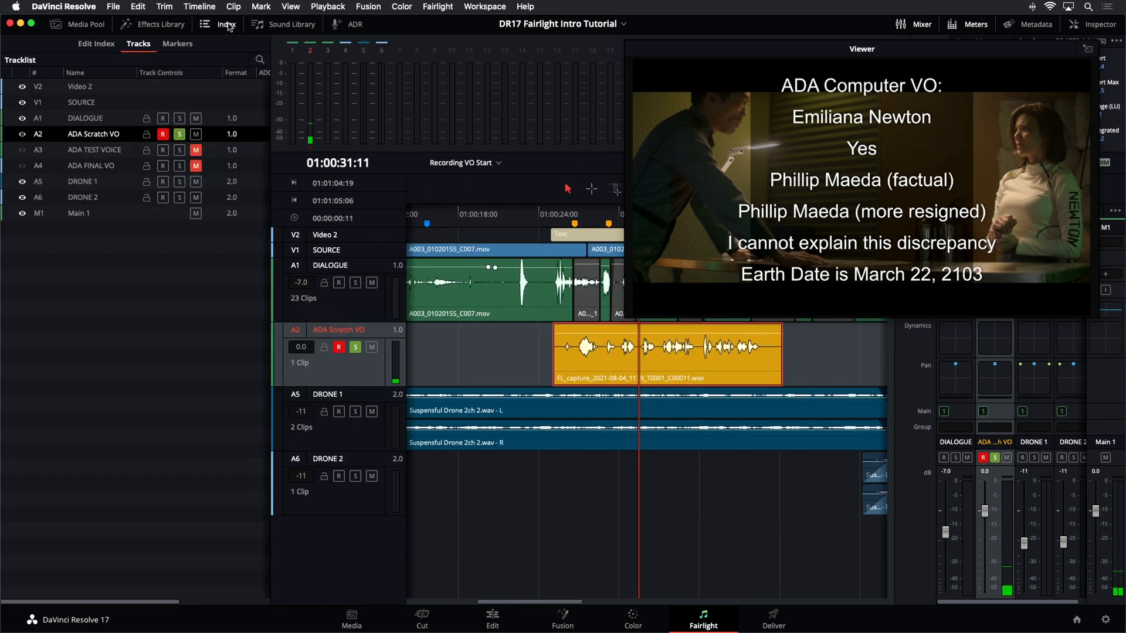
pyautogui.click(22, 184)
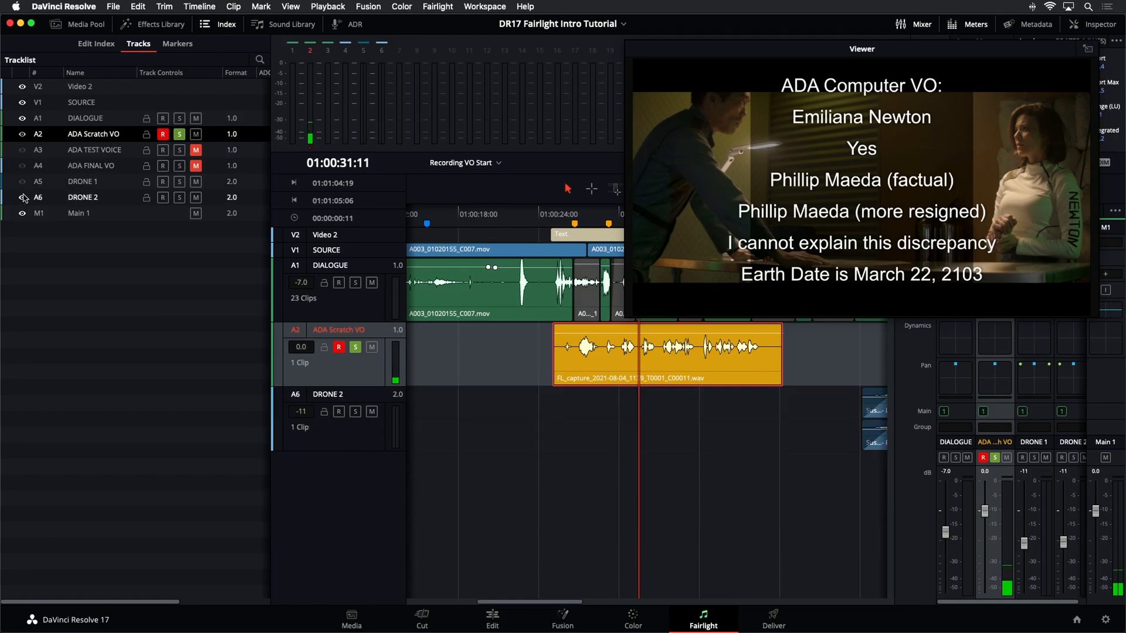
pyautogui.click(22, 197)
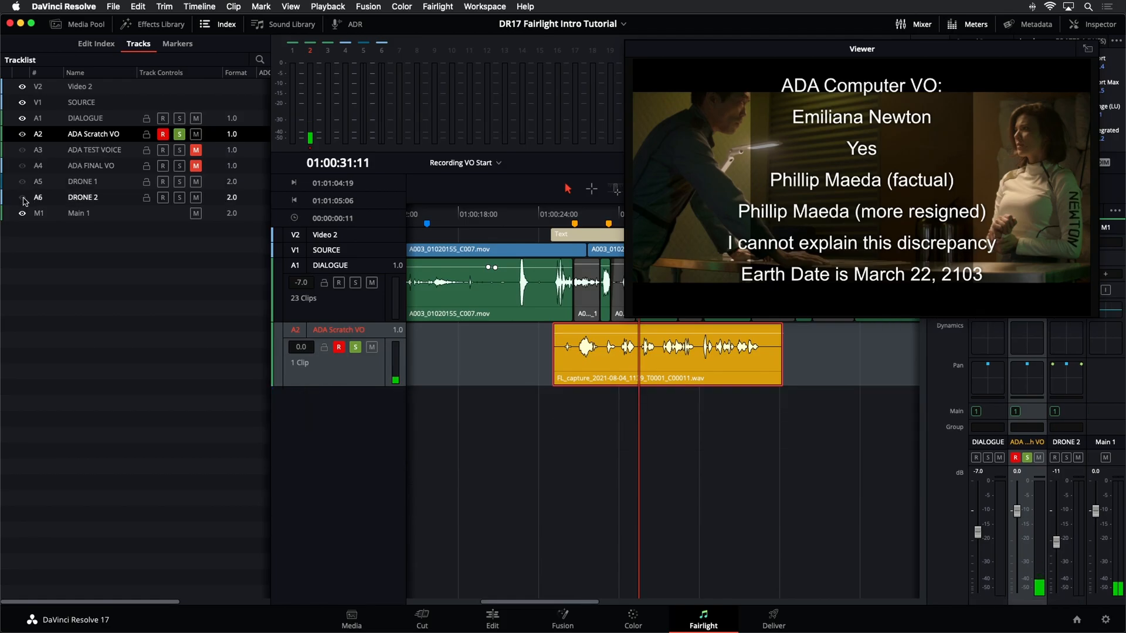
pyautogui.click(22, 119)
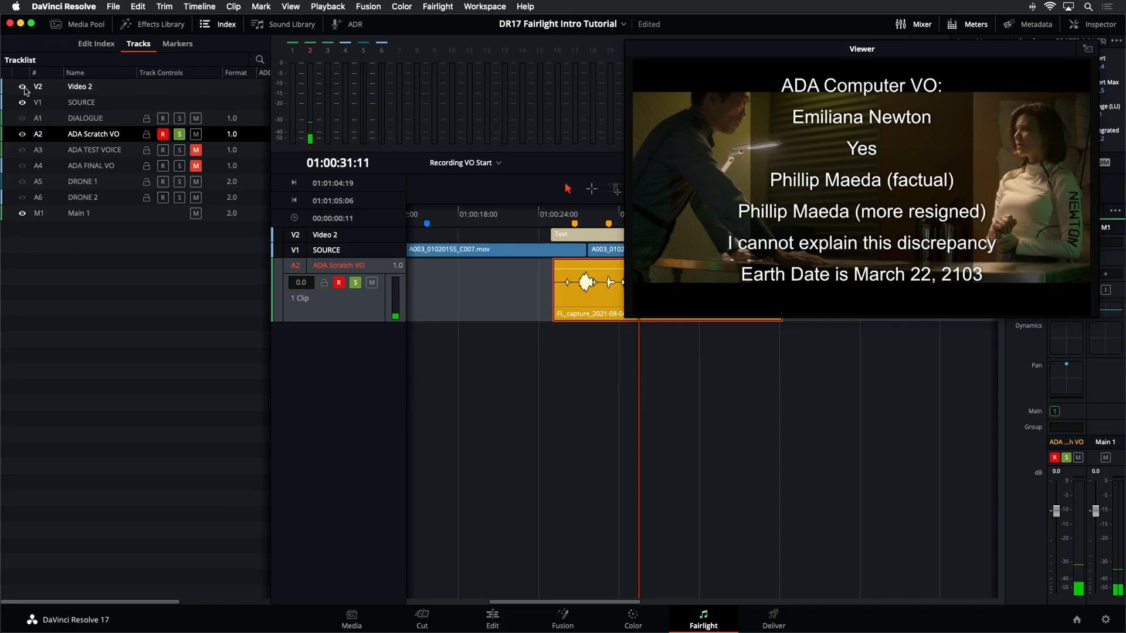
# Step: Toggle the visibility of the Video 2 track repeatedly, leaving it shown, and close the track index
pyautogui.click(23, 87)
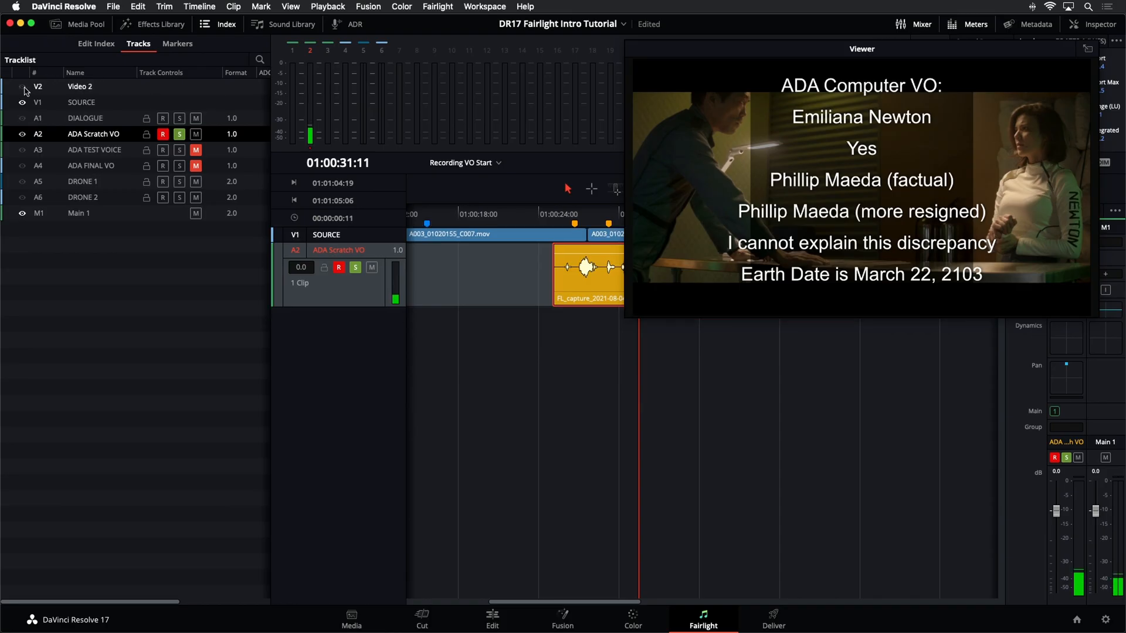
pyautogui.click(24, 88)
pyautogui.click(24, 88)
pyautogui.click(24, 88)
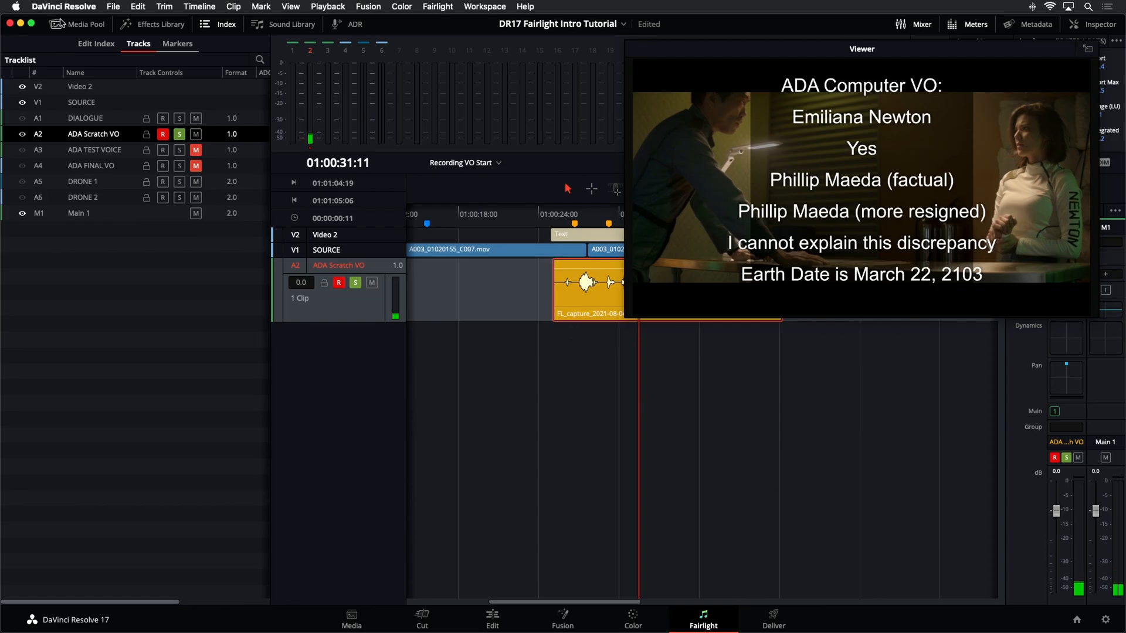
pyautogui.click(204, 26)
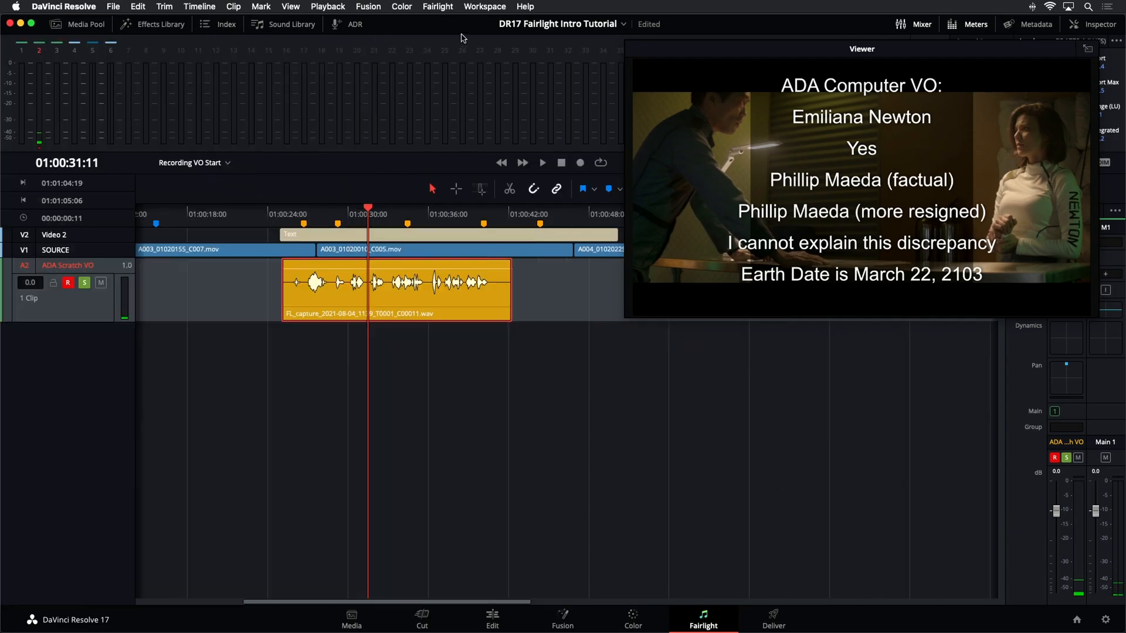
# Step: Return the playhead to 01:00:25:00 and record a second take over the first one until about 01:00:41:01
pyautogui.click(330, 218)
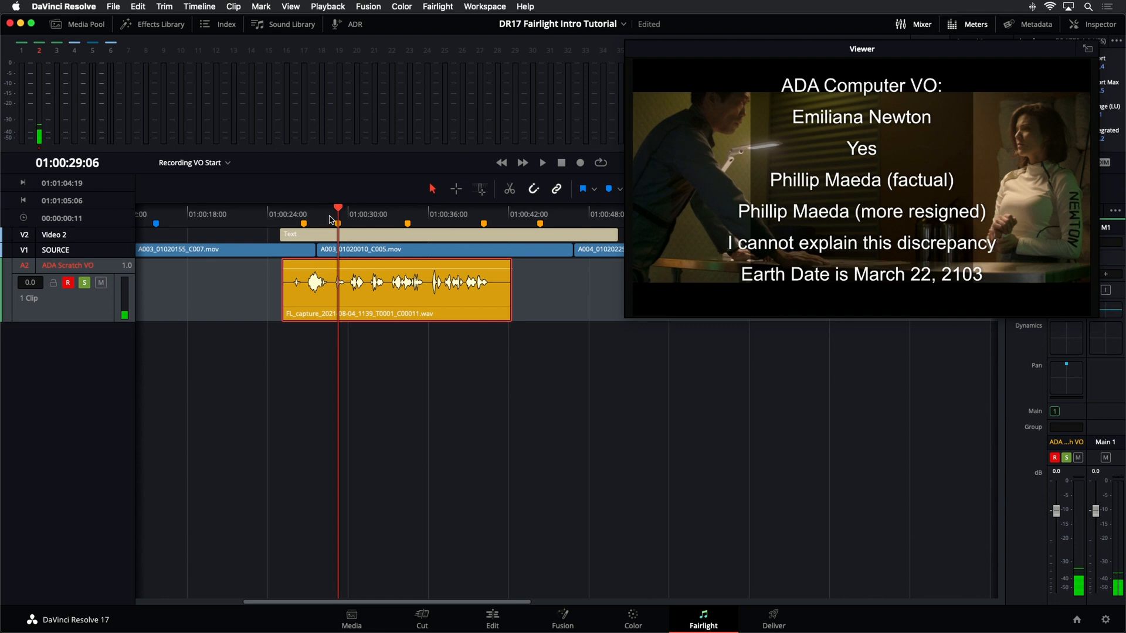
pyautogui.click(290, 218)
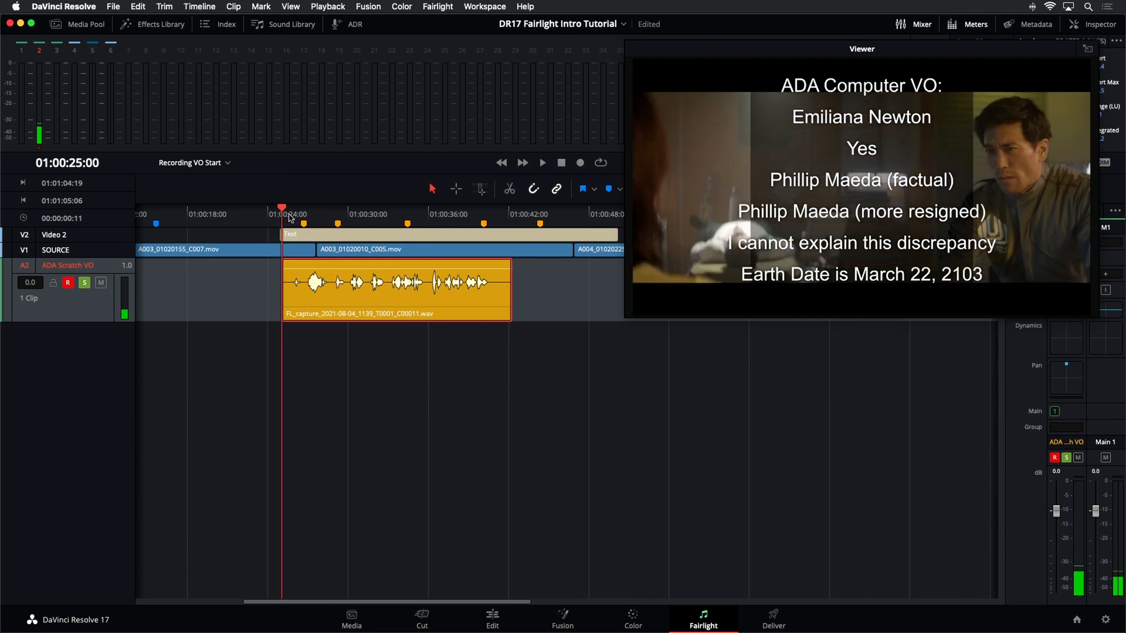
pyautogui.click(580, 165)
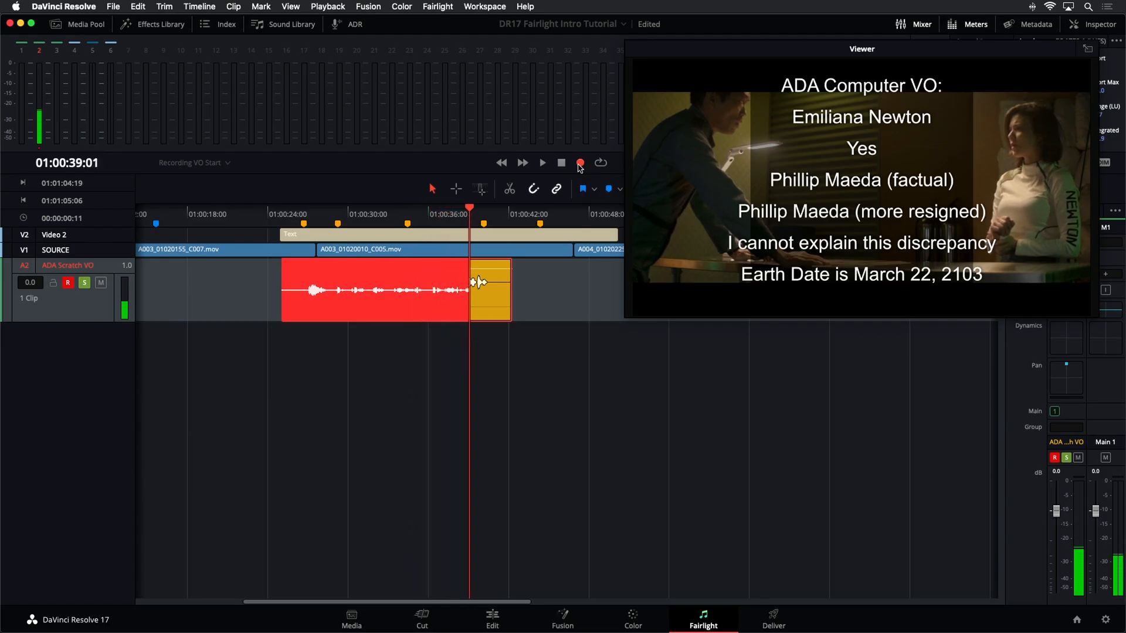
pyautogui.click(579, 165)
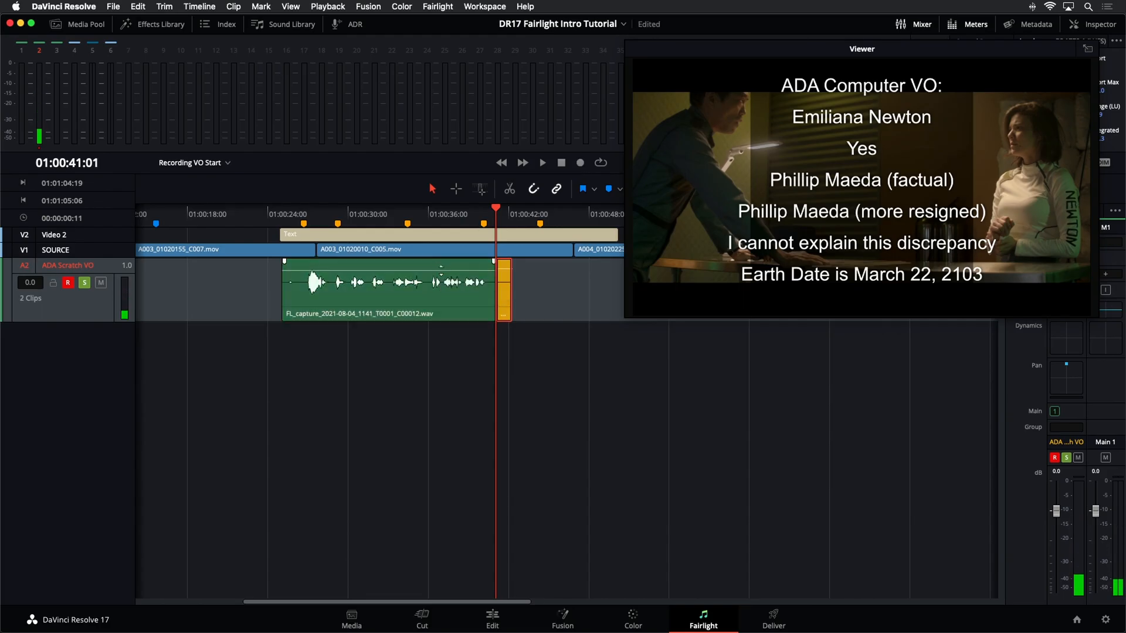
# Step: Set the second take's clip color to Orange and position the playhead at 01:00:33:01 within the clip
pyautogui.rightClick(436, 287)
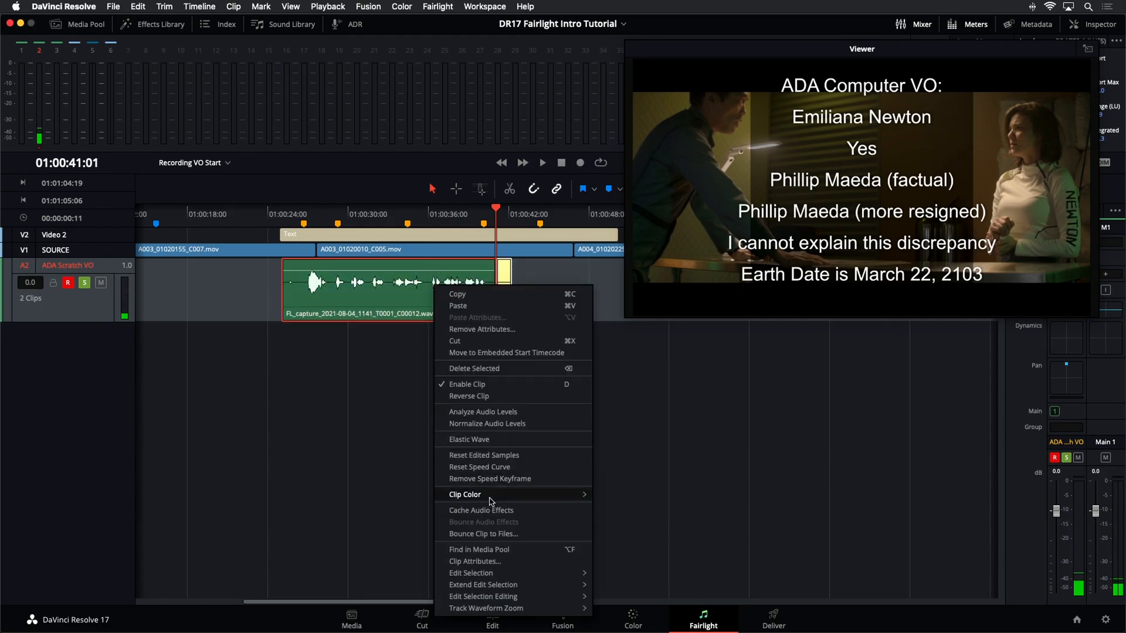
pyautogui.moveTo(495, 496)
pyautogui.click(677, 413)
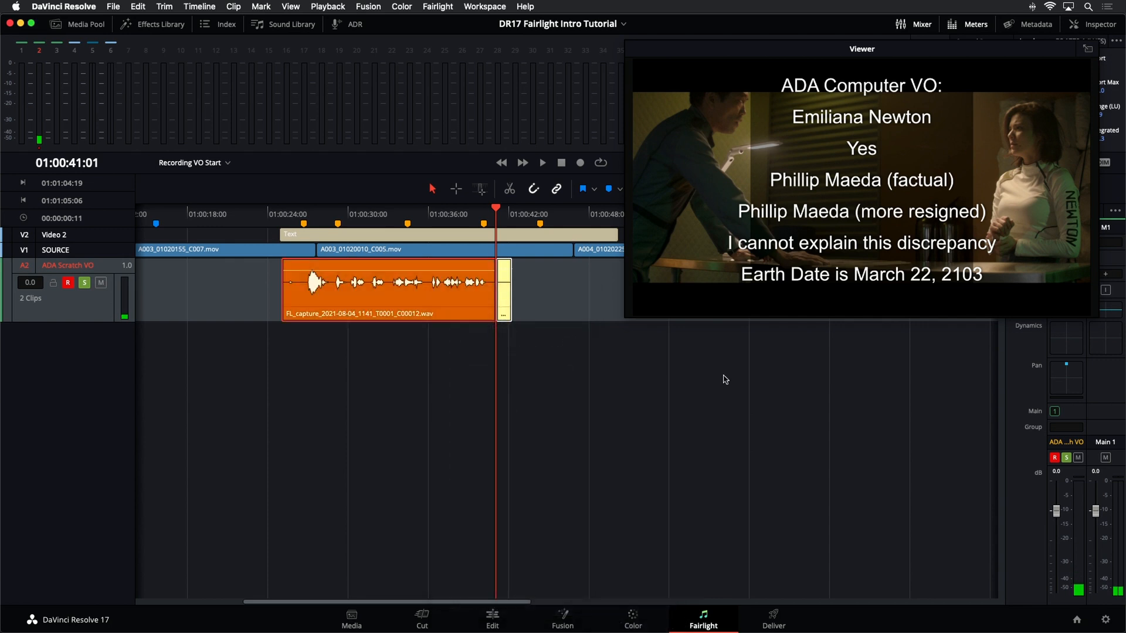
pyautogui.click(380, 211)
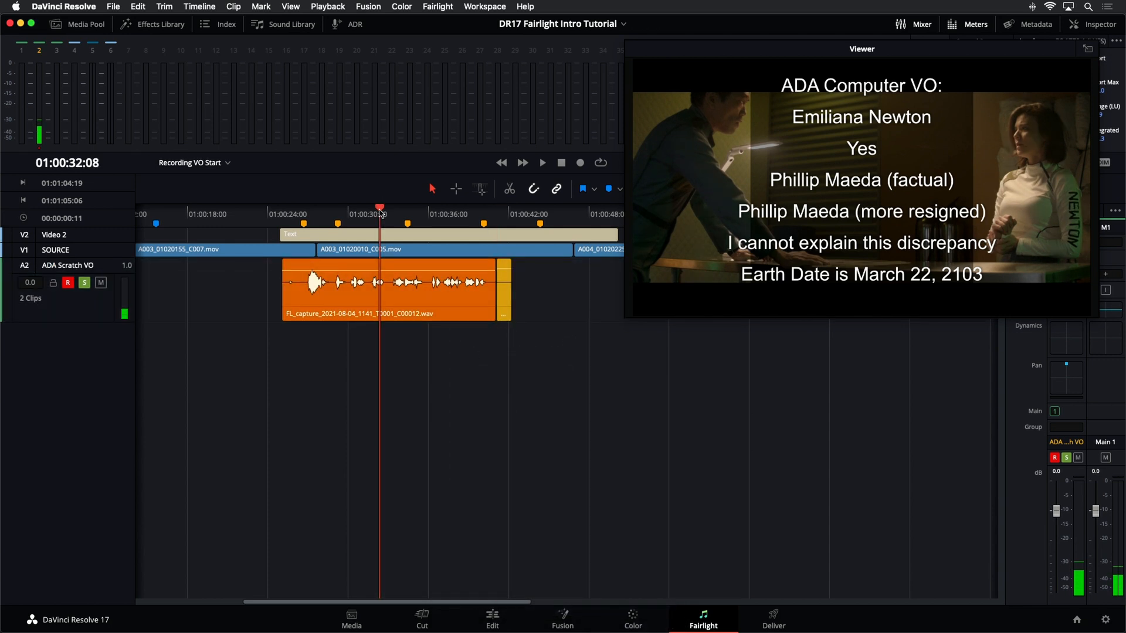
pyautogui.moveTo(388, 216)
pyautogui.mouseDown()
pyautogui.moveTo(409, 214)
pyautogui.moveTo(389, 214)
pyautogui.mouseUp()
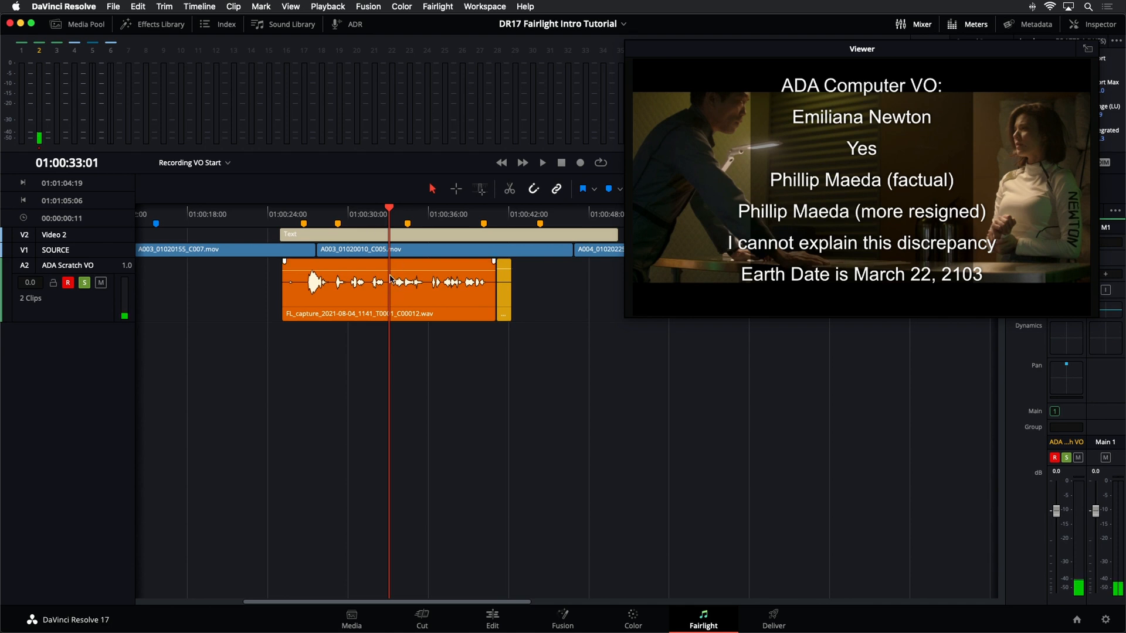
# Step: Record a third take over the middle of the second from 01:00:32:23 to 01:00:37:04 and open its clip color choices
pyautogui.click(580, 165)
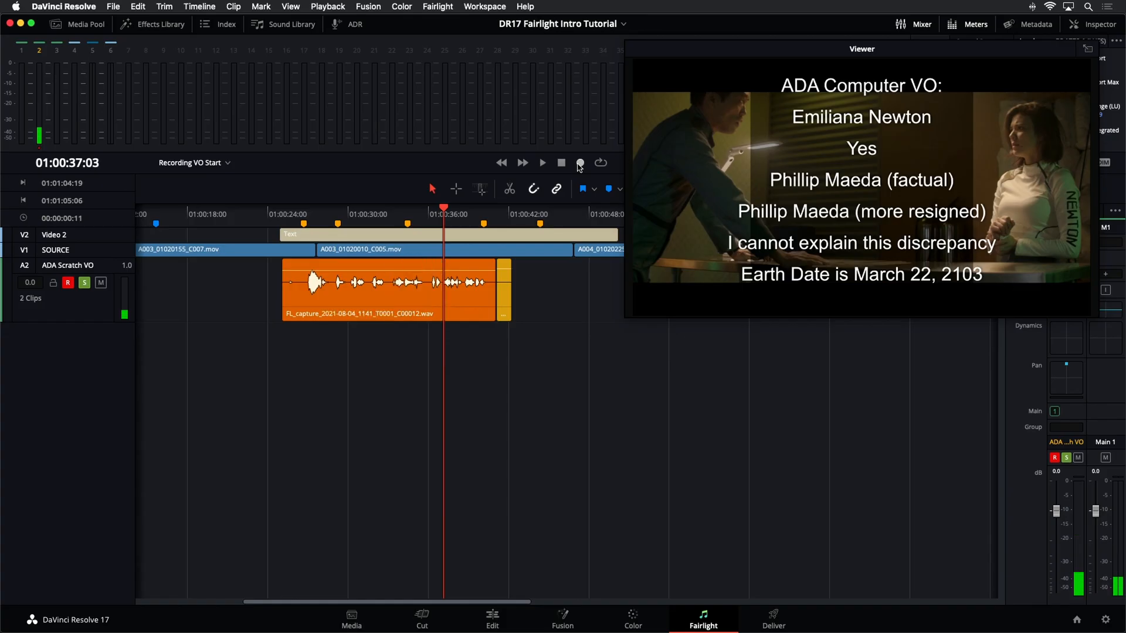
pyautogui.click(388, 214)
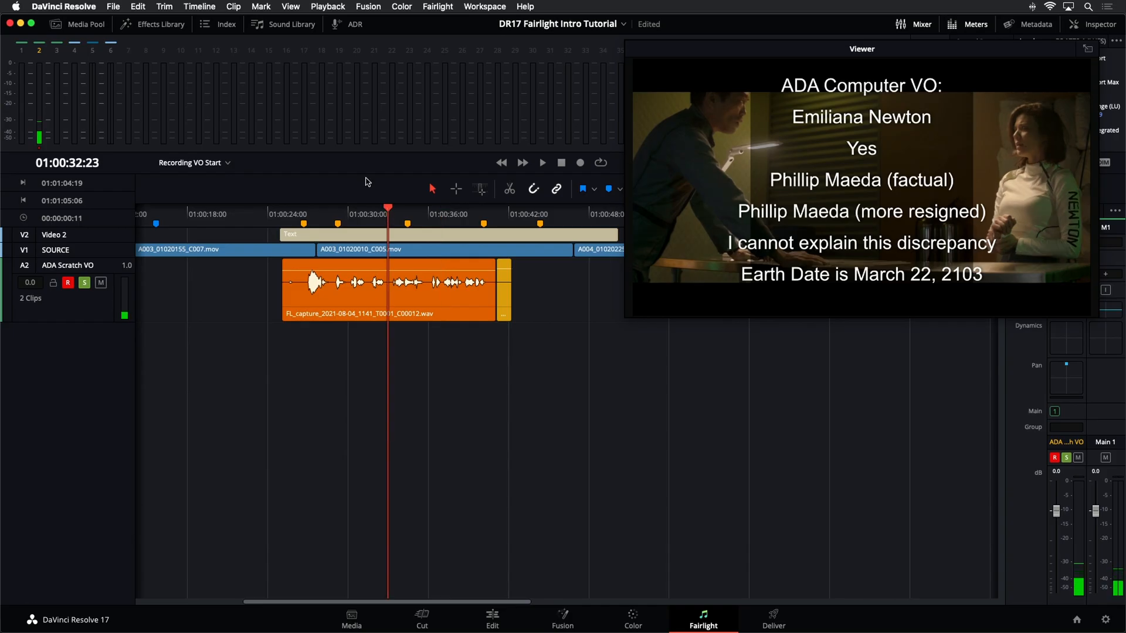
pyautogui.click(581, 164)
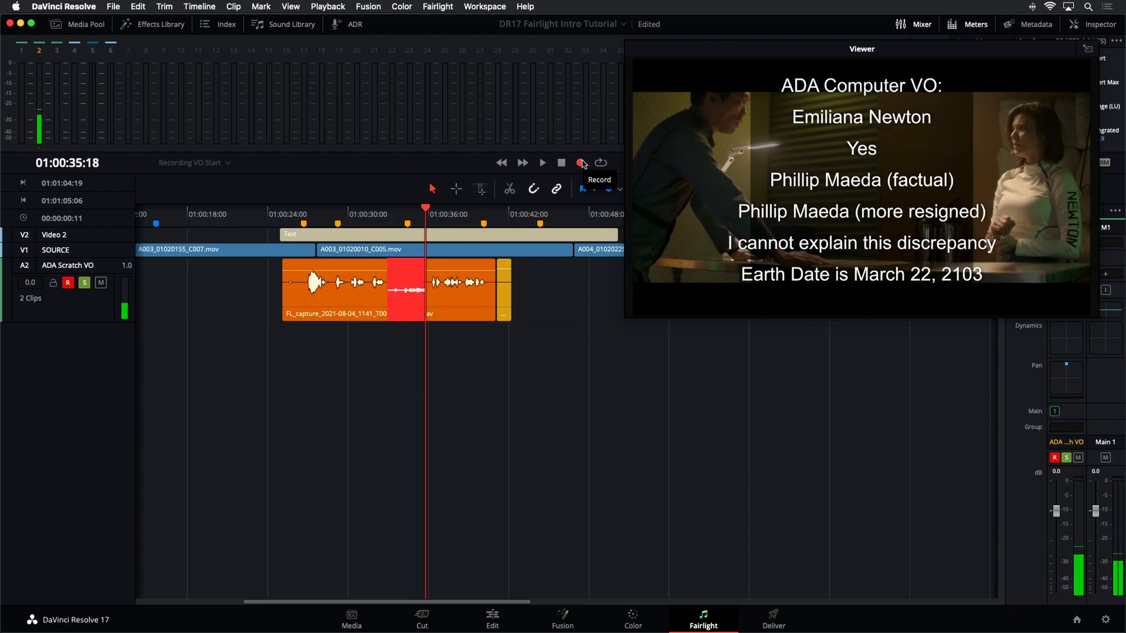
pyautogui.click(582, 164)
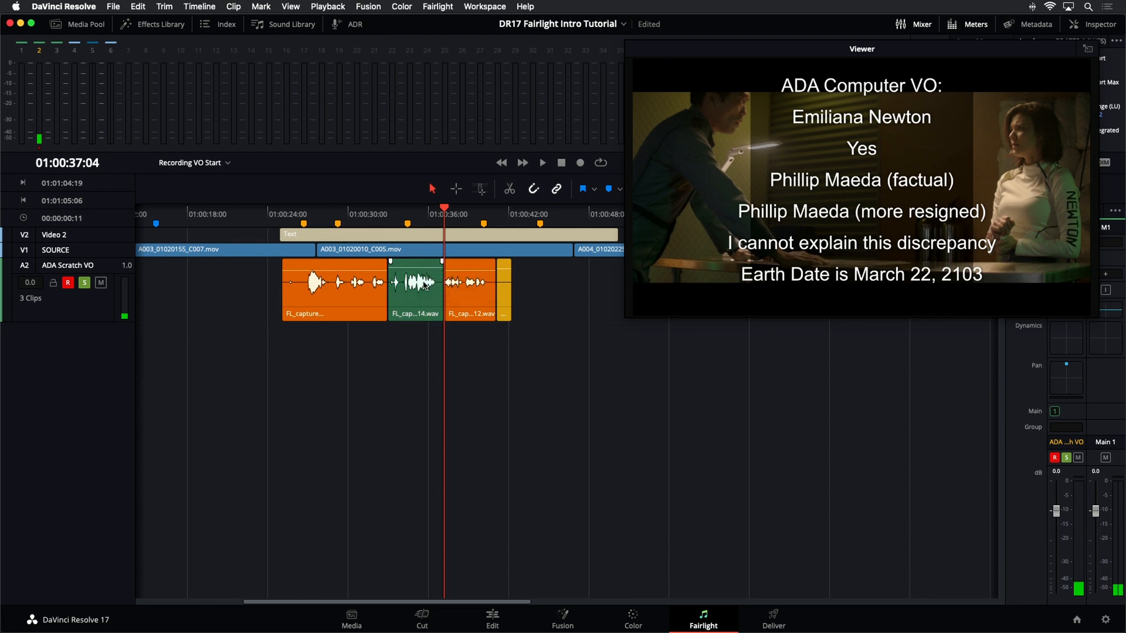
pyautogui.rightClick(426, 285)
pyautogui.moveTo(499, 492)
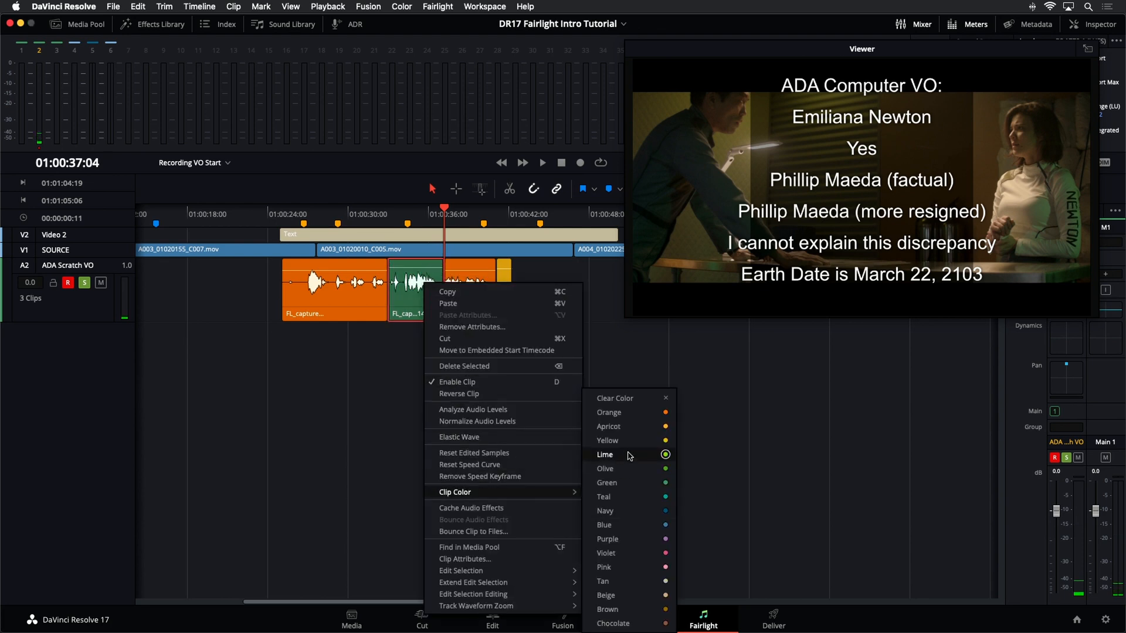
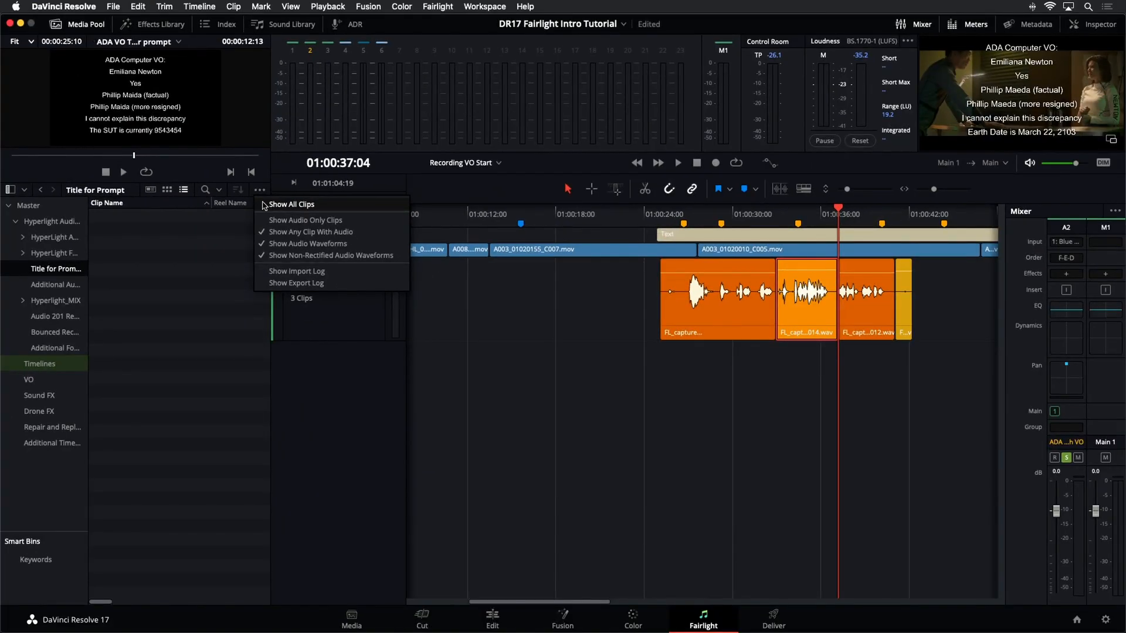
# Step: Show all clips in the media pool and create a timeline named VO with Safety from the ADA VO TEXT for prompt title
pyautogui.click(263, 204)
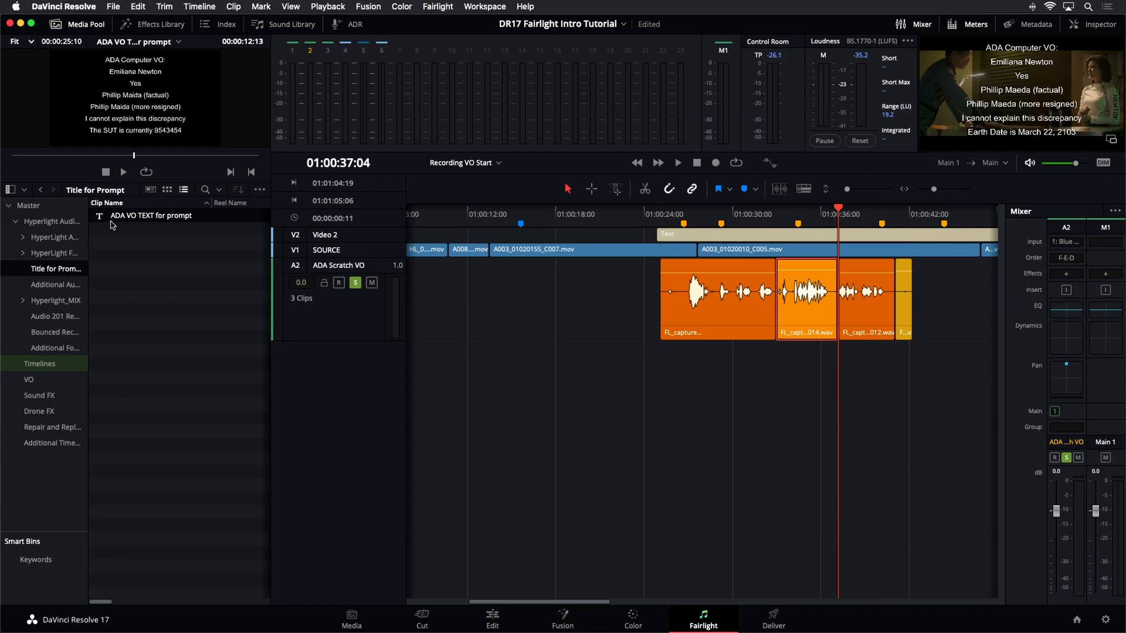
pyautogui.rightClick(133, 218)
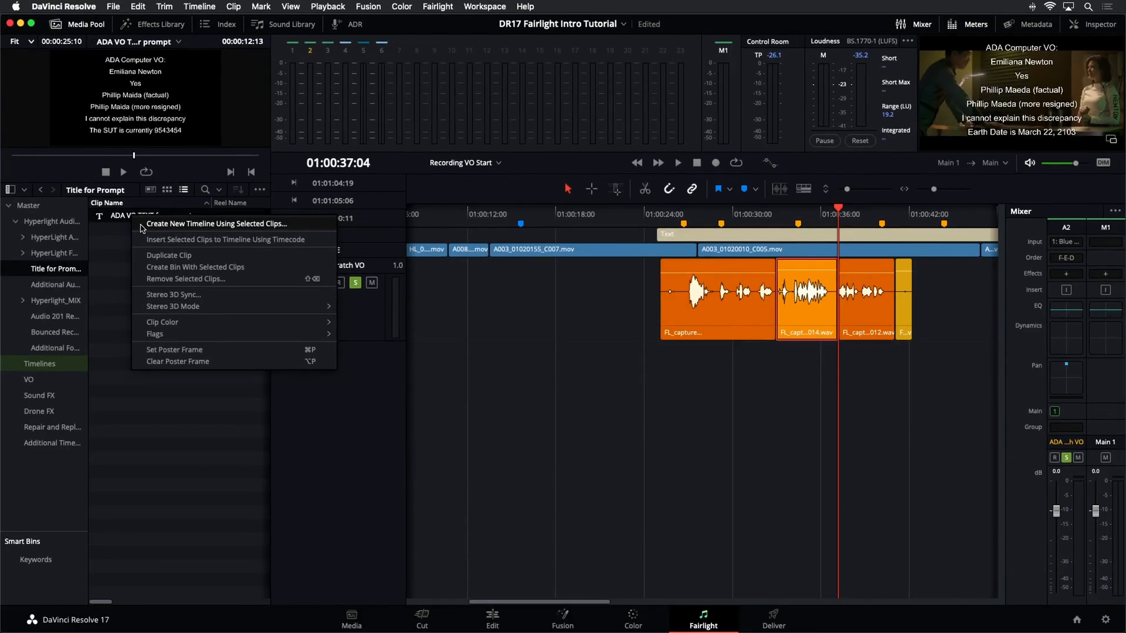
pyautogui.click(141, 226)
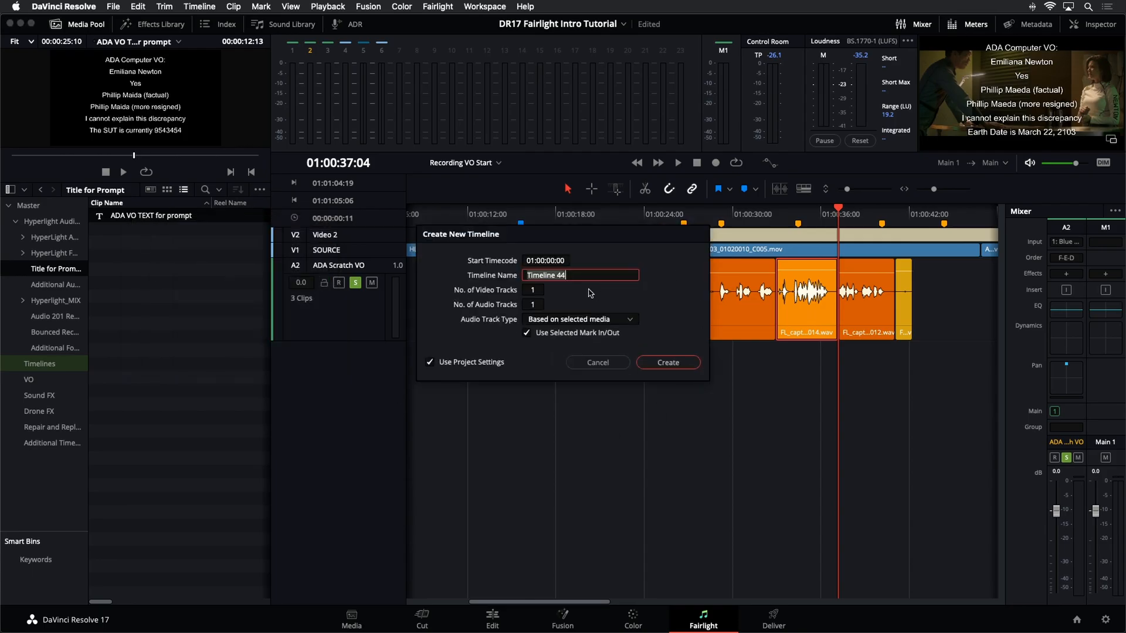
pyautogui.write('V')
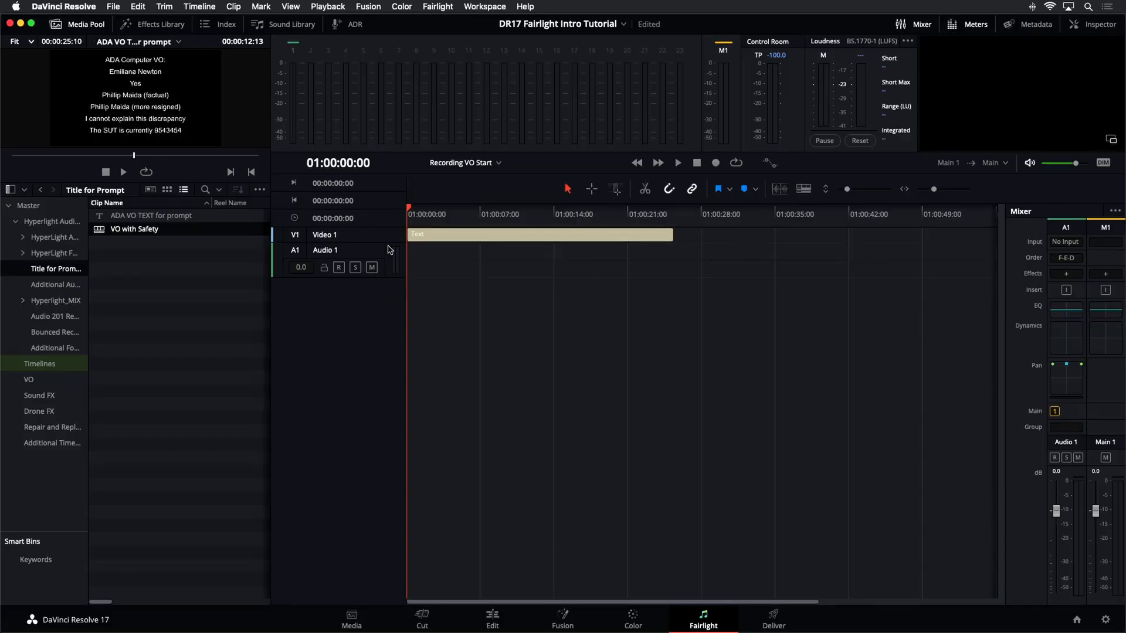
# Step: Increase the Audio 1 track's height and change its track type to Mono
pyautogui.click(358, 252)
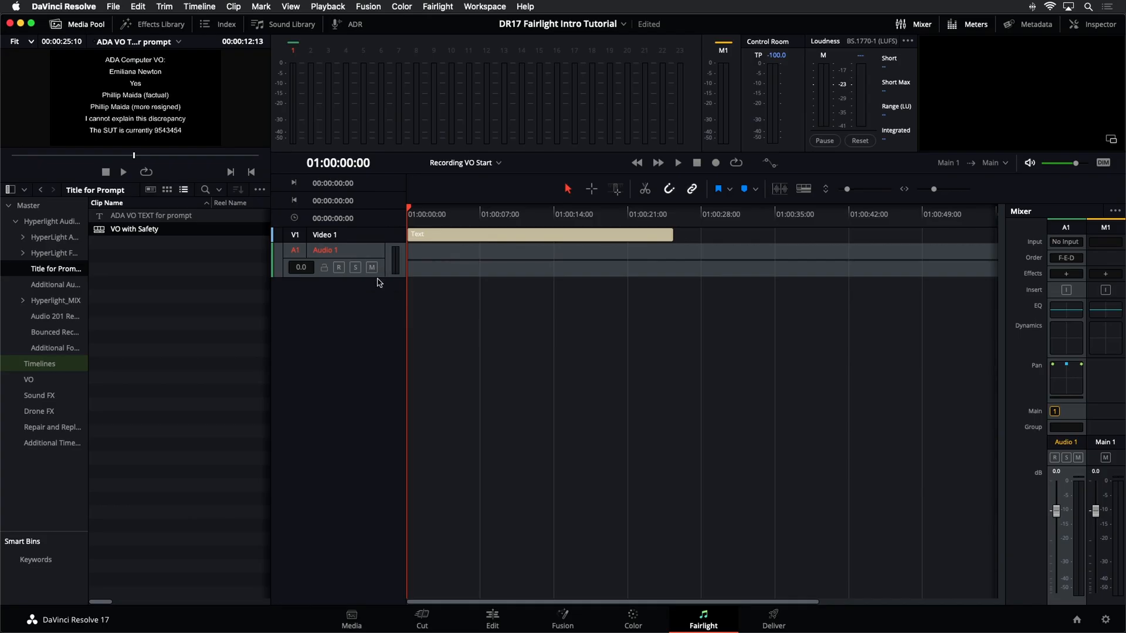
pyautogui.moveTo(377, 279); pyautogui.dragTo(364, 353)
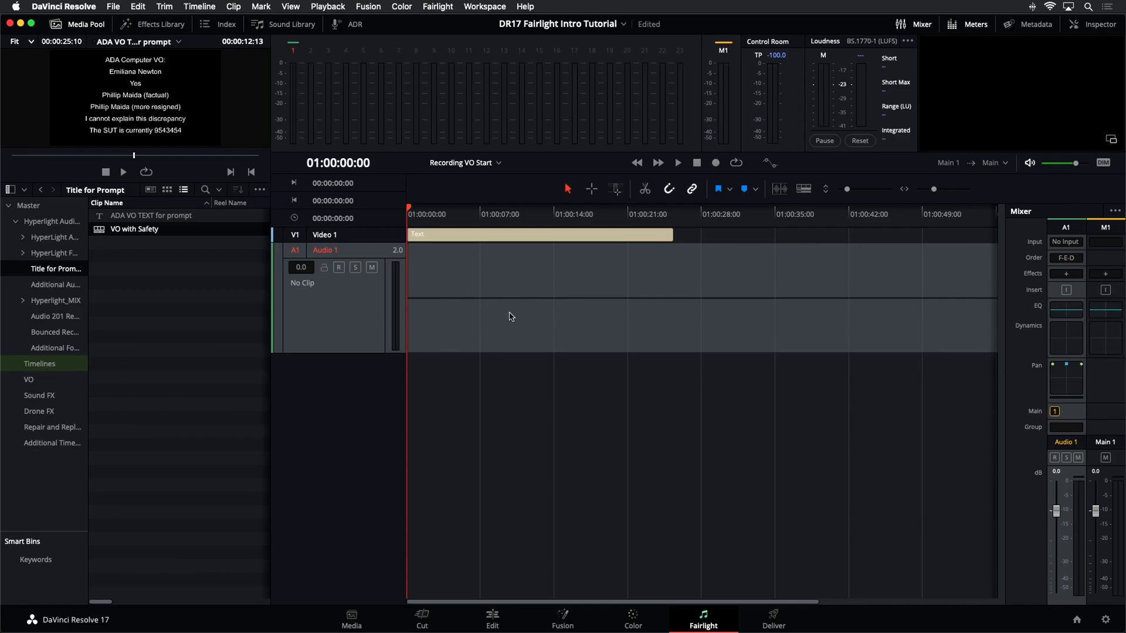
pyautogui.rightClick(362, 302)
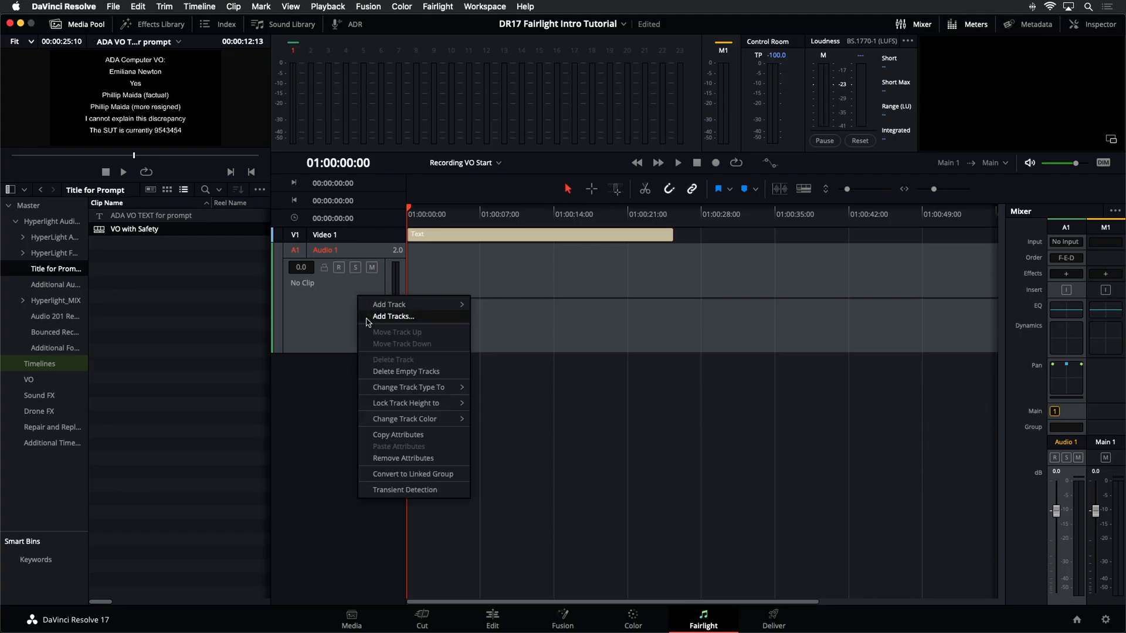
pyautogui.moveTo(414, 389)
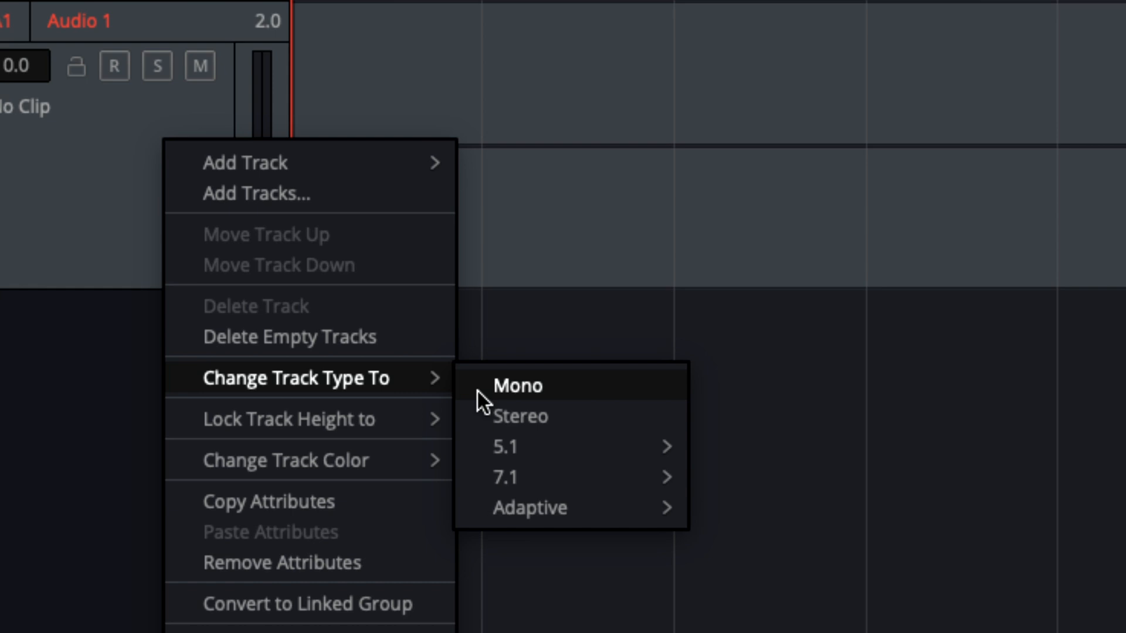
pyautogui.click(502, 387)
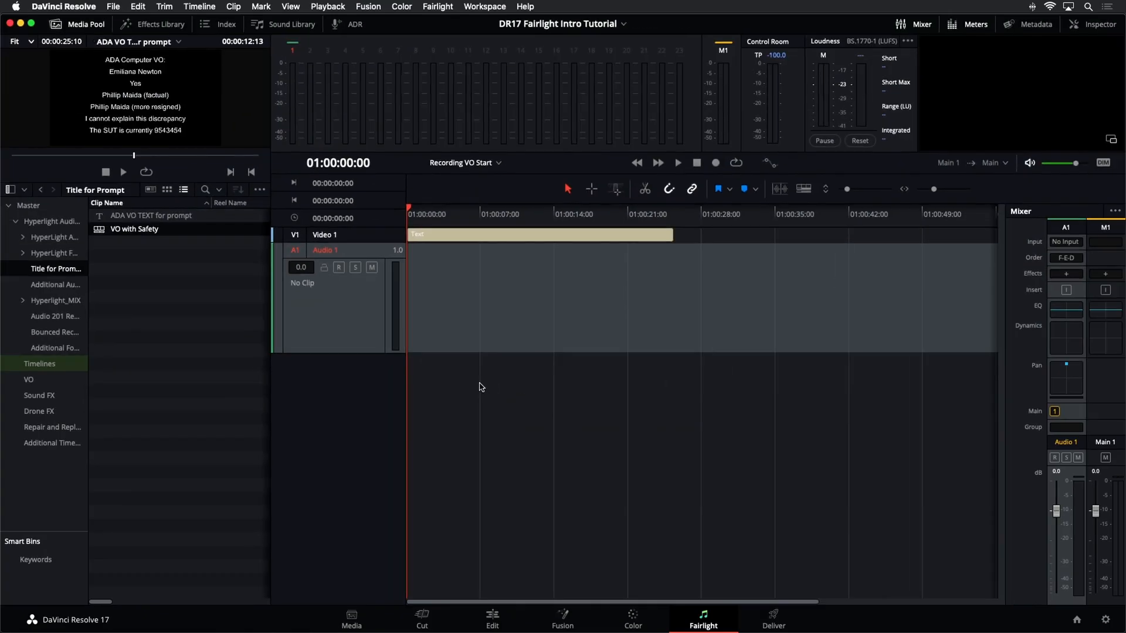
# Step: Add a second mono audio track below Audio 1 and enlarge the height of both audio tracks
pyautogui.rightClick(364, 306)
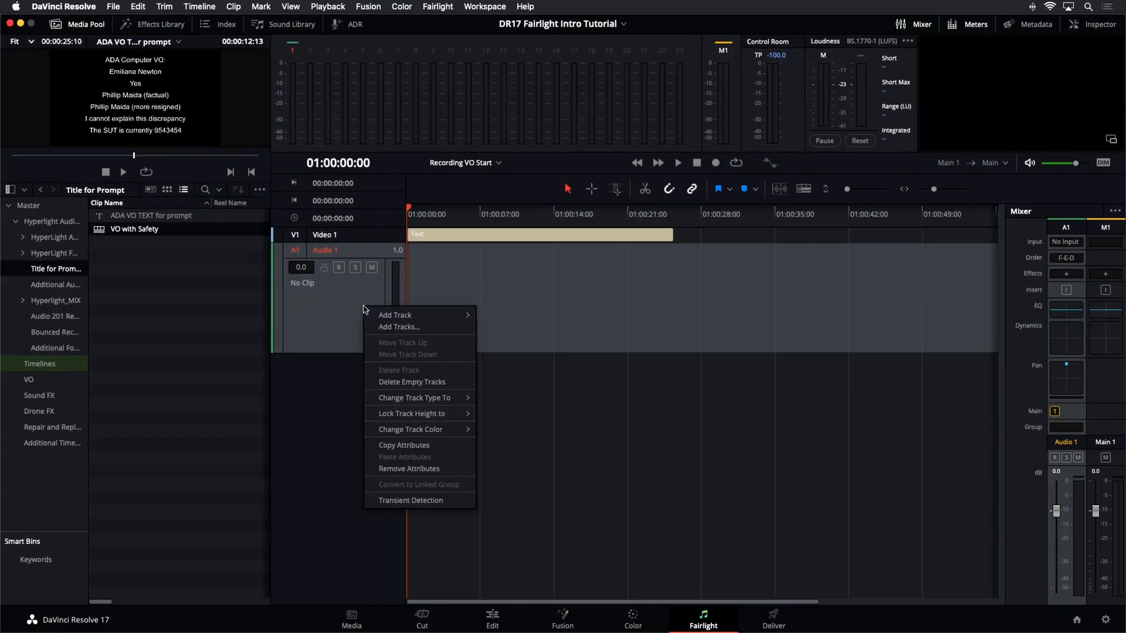
pyautogui.moveTo(388, 320)
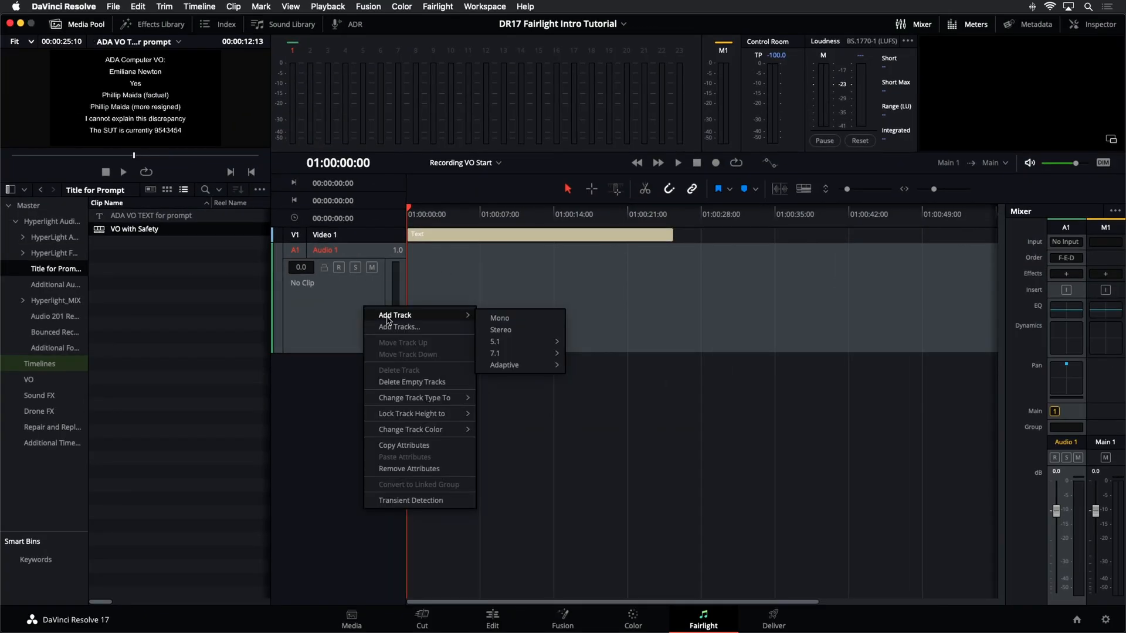
pyautogui.click(515, 320)
pyautogui.moveTo(329, 388); pyautogui.dragTo(335, 495)
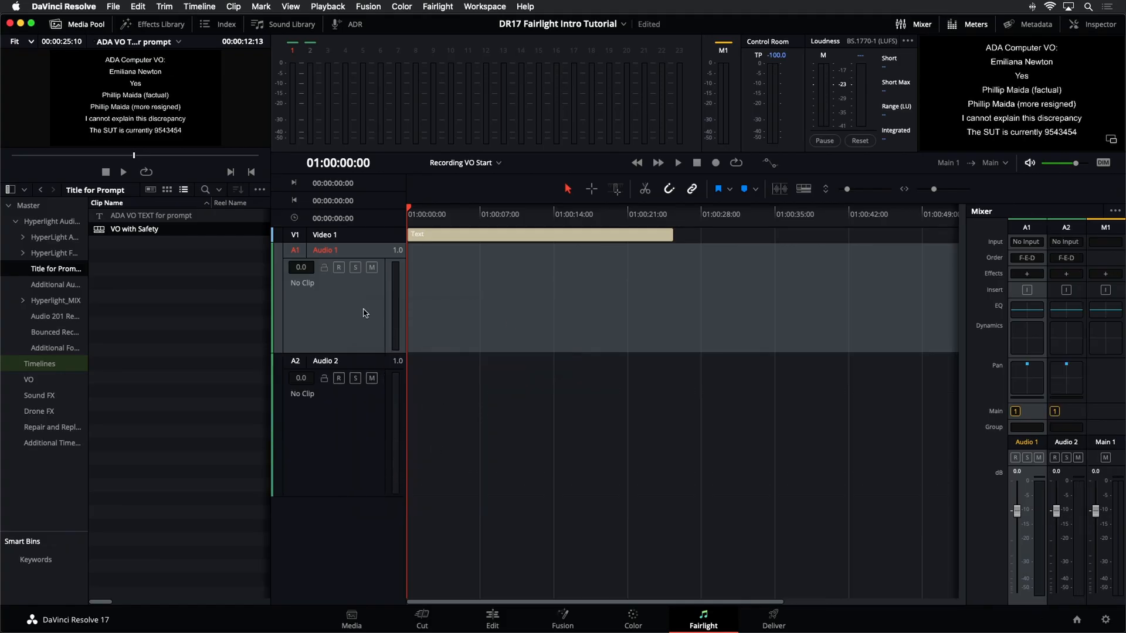
pyautogui.moveTo(847, 192)
pyautogui.mouseDown()
pyautogui.moveTo(870, 191)
pyautogui.moveTo(853, 190)
pyautogui.mouseUp()
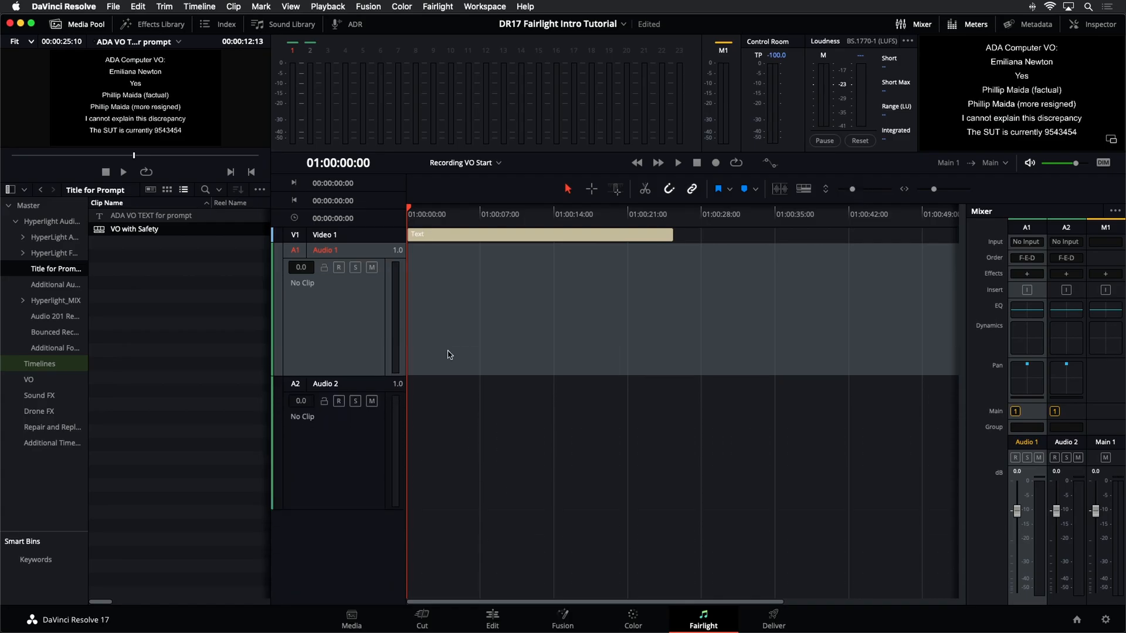
# Step: Rename the Audio 1 track as Unity VO and the Audio 2 track as VO with Safety, leaving neither selected
pyautogui.doubleClick(340, 249)
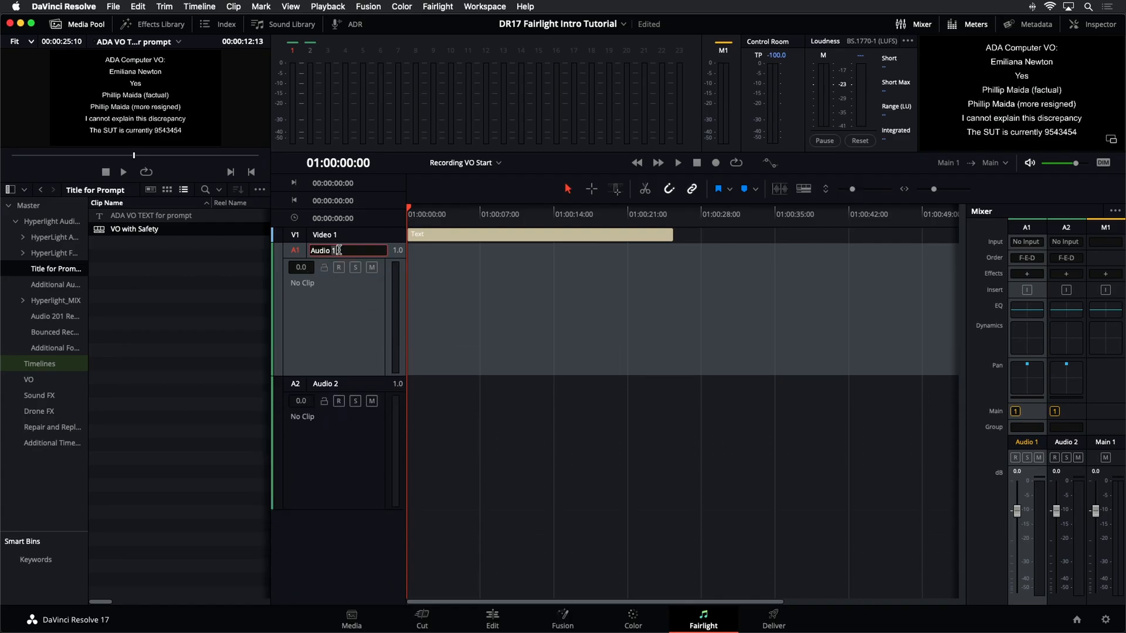
pyautogui.write('Unity VO')
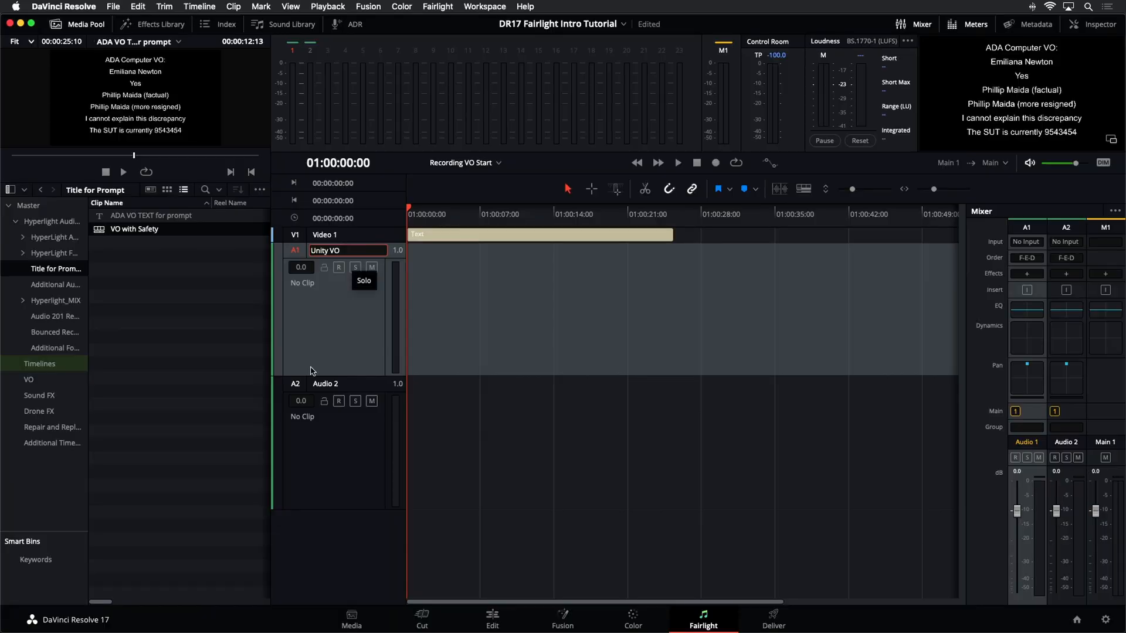
pyautogui.doubleClick(329, 385)
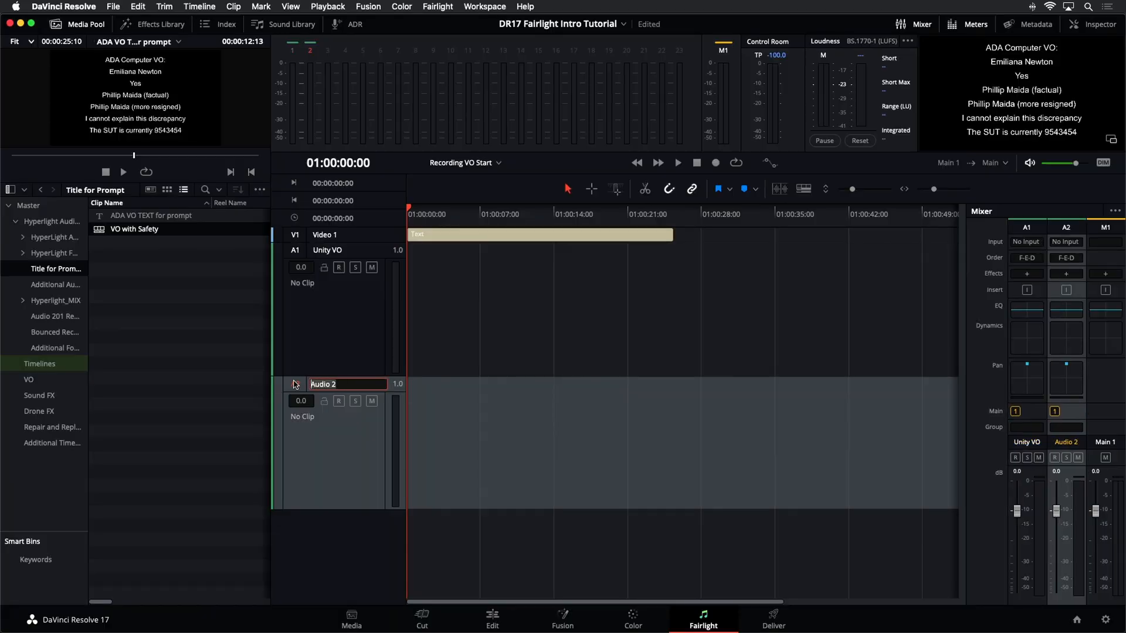
pyautogui.write('VO')
pyautogui.press('Return')
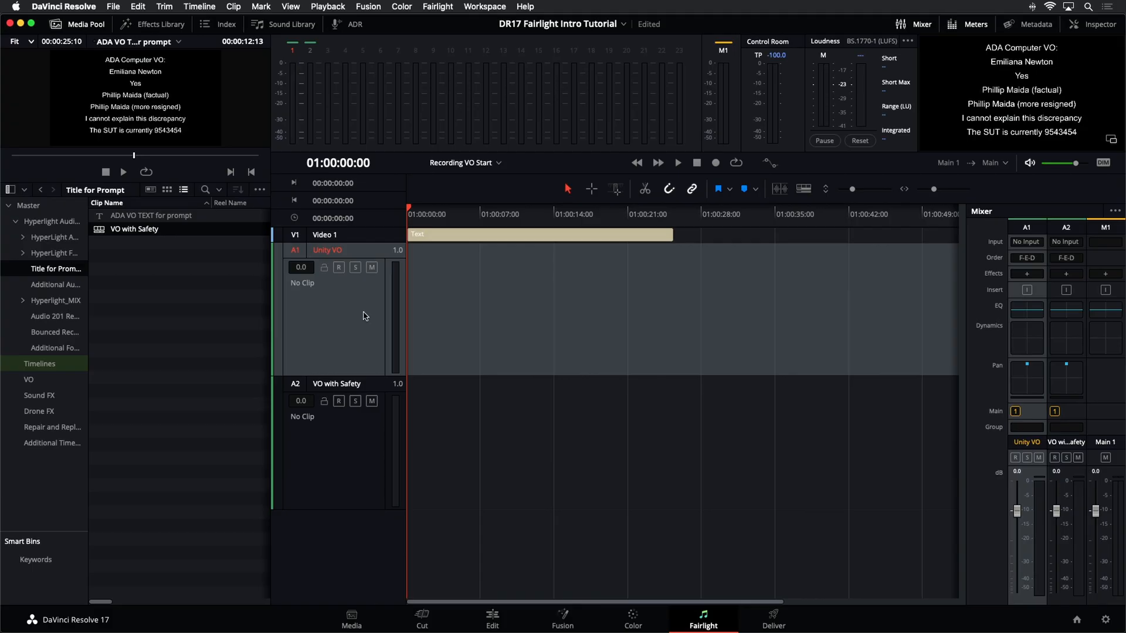
pyautogui.click(365, 316)
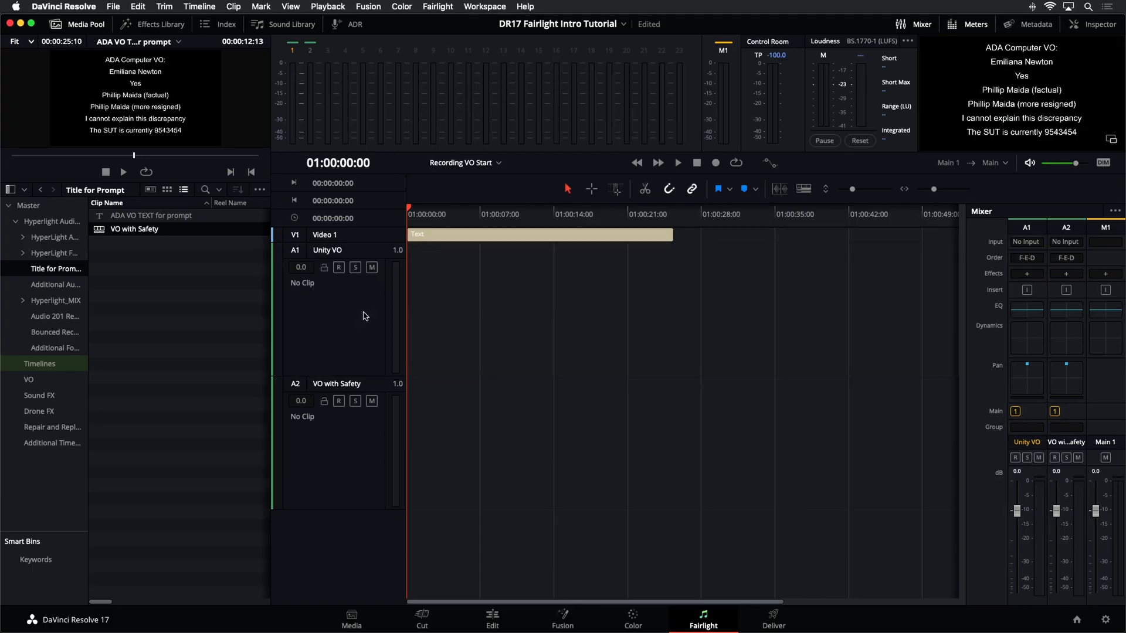
# Step: Patch audio input 1: Blue Snowball to the Unity VO track and input 2: Blue Snowball to the VO with Safety track
pyautogui.click(438, 7)
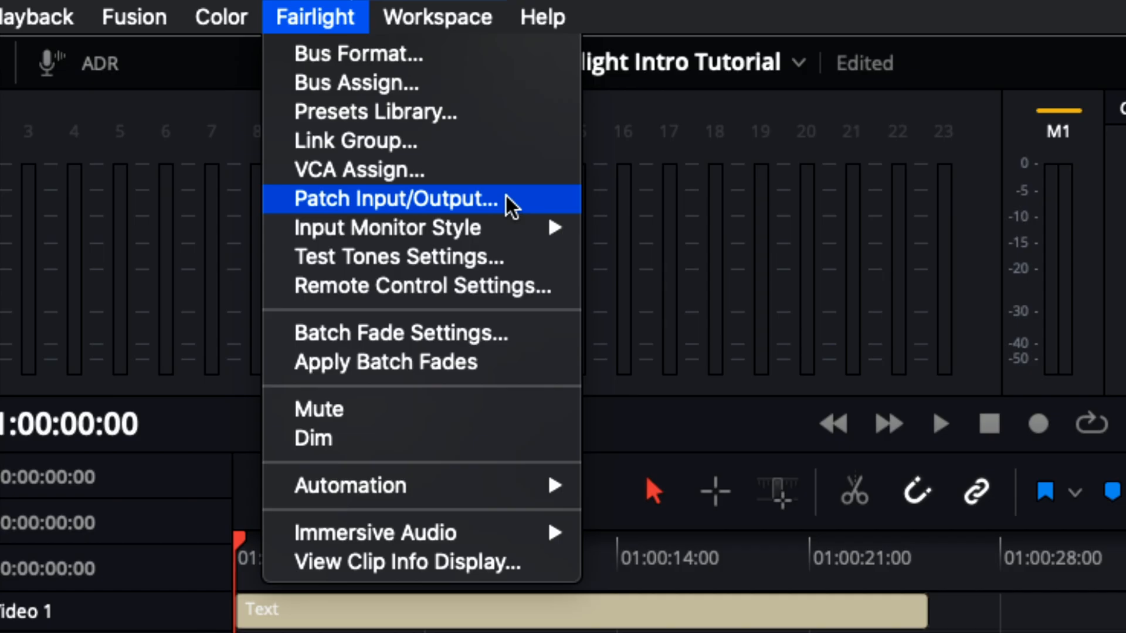
pyautogui.click(505, 198)
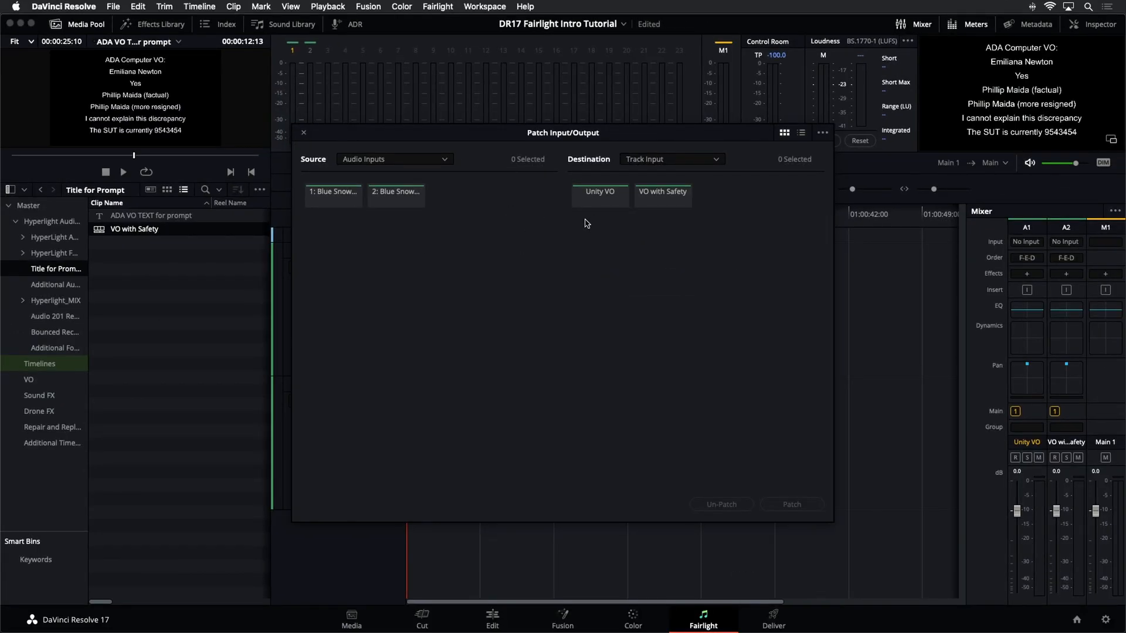
pyautogui.click(322, 202)
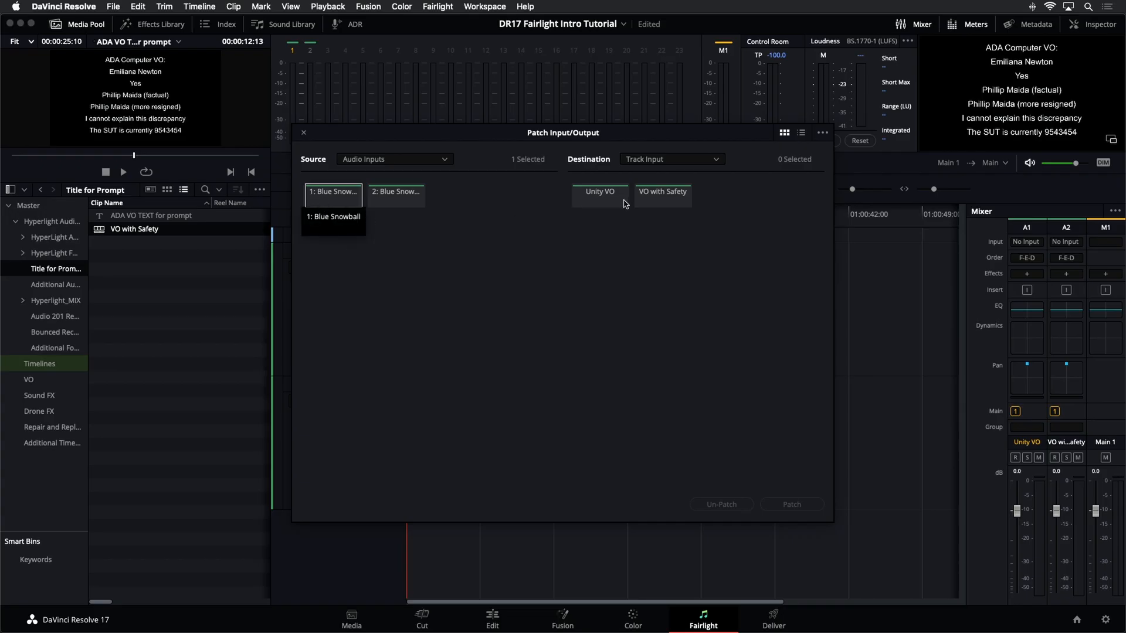
pyautogui.click(604, 203)
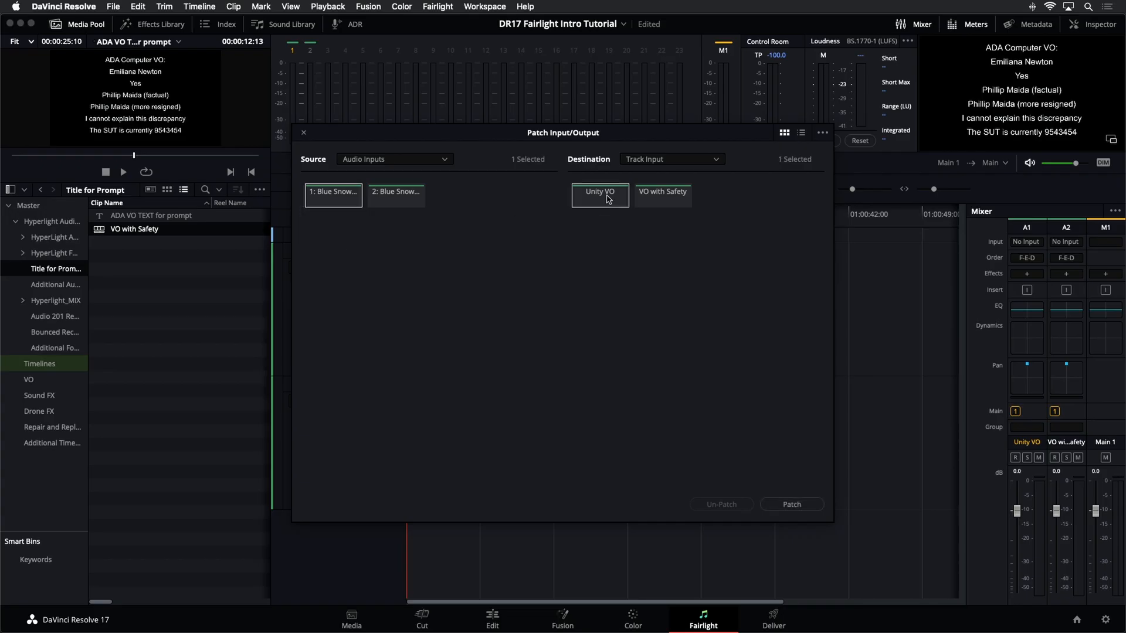
pyautogui.click(820, 503)
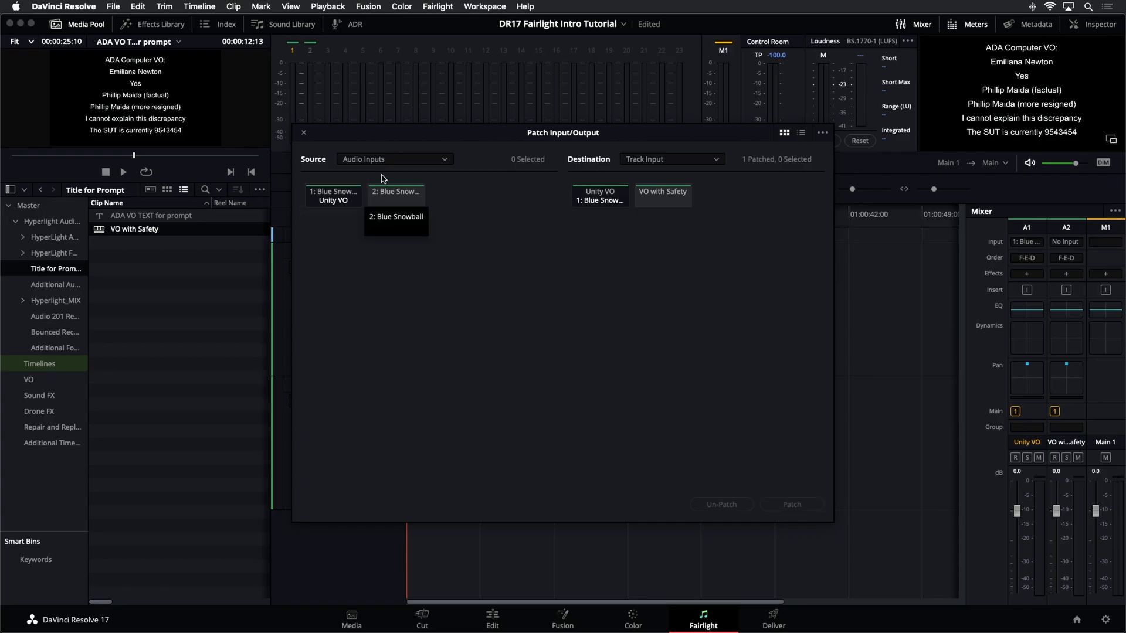
pyautogui.click(399, 201)
pyautogui.click(664, 199)
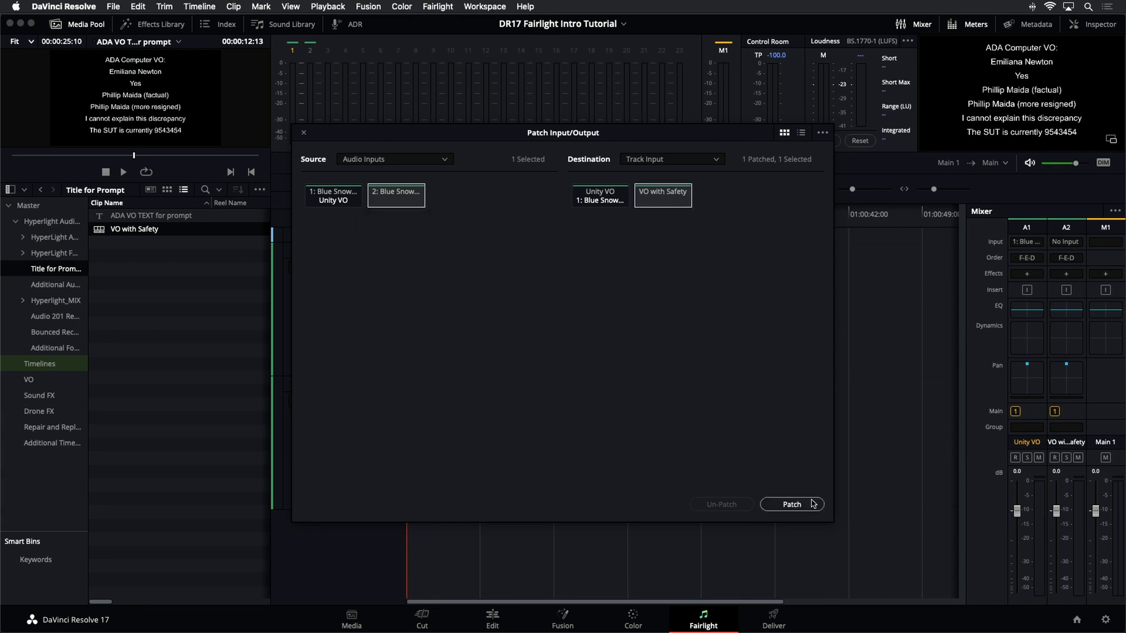
pyautogui.click(792, 504)
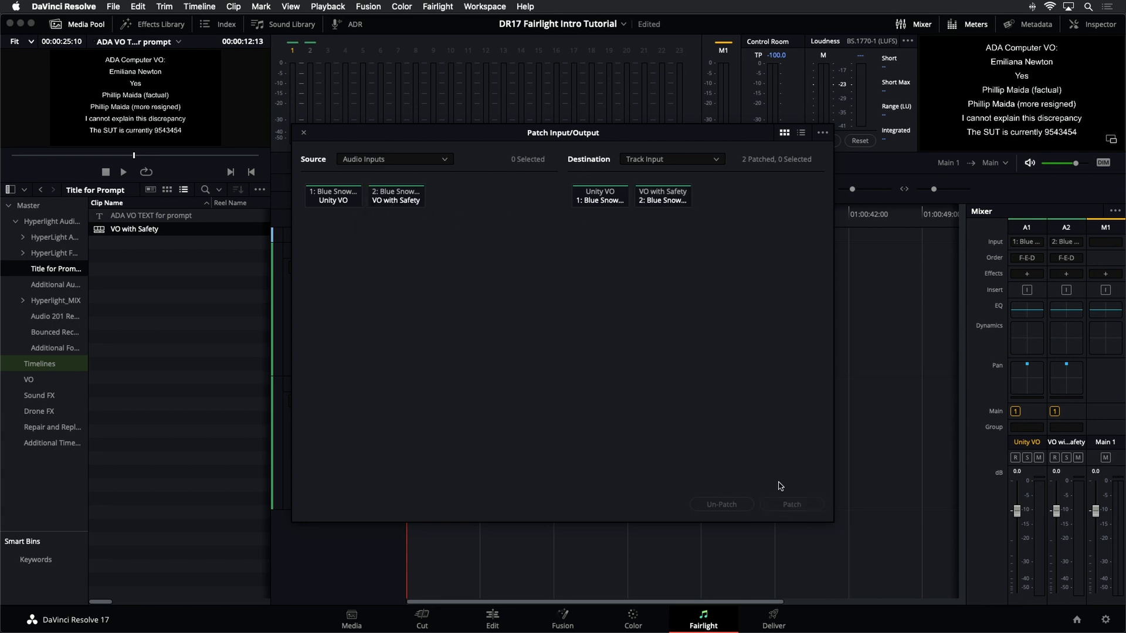
pyautogui.click(303, 133)
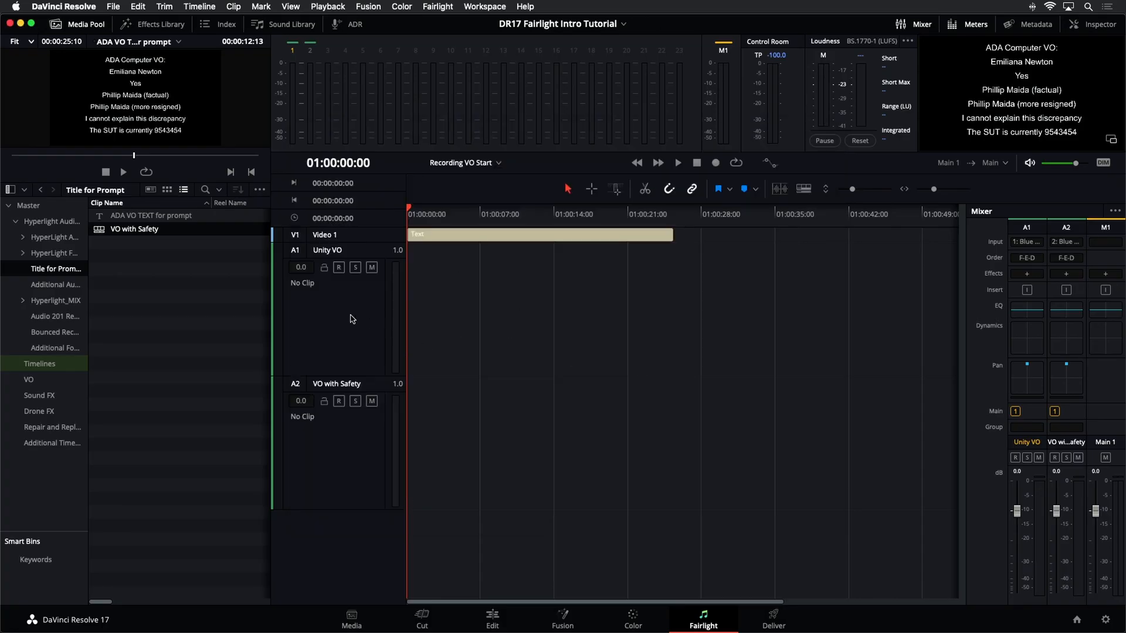
# Step: Position the playhead at 01:00:05:03, then select and deselect the Unity VO track
pyautogui.click(413, 213)
pyautogui.moveTo(446, 210)
pyautogui.mouseDown()
pyautogui.moveTo(485, 212)
pyautogui.moveTo(461, 211)
pyautogui.mouseUp()
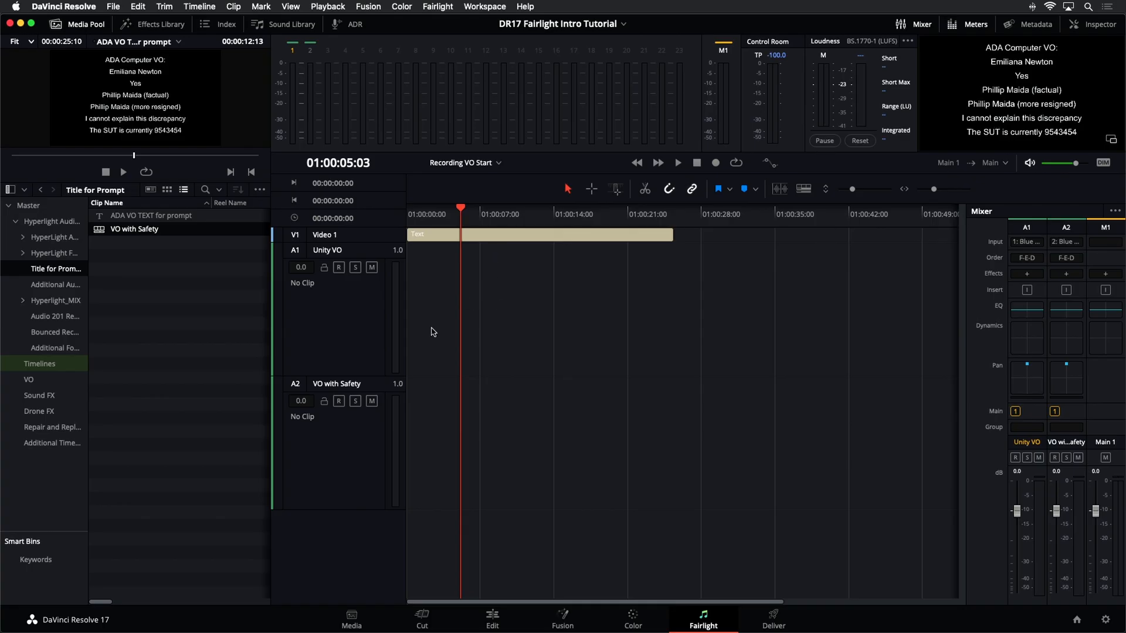
pyautogui.click(347, 289)
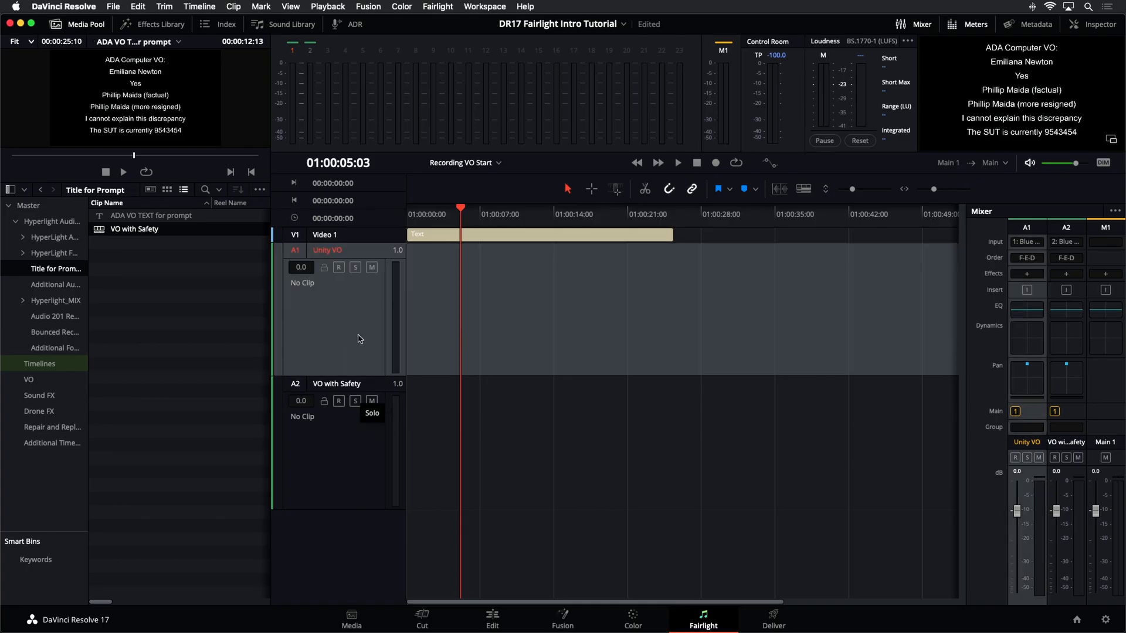
pyautogui.click(382, 354)
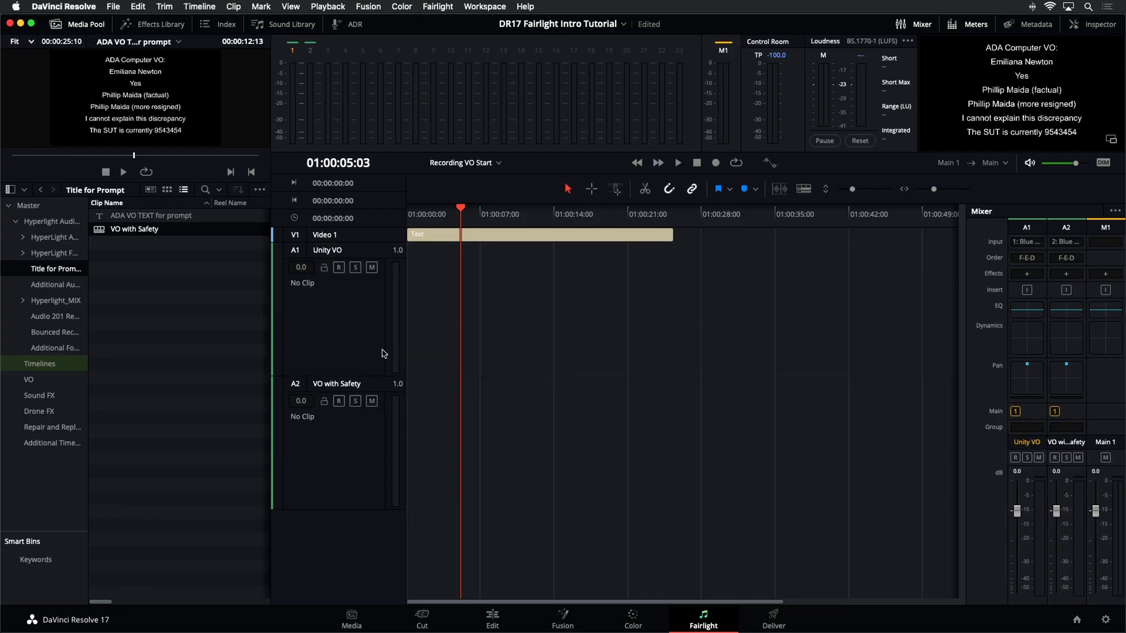
# Step: Set the record level of the VO with Safety track to -10 dB in its path settings
pyautogui.click(358, 458)
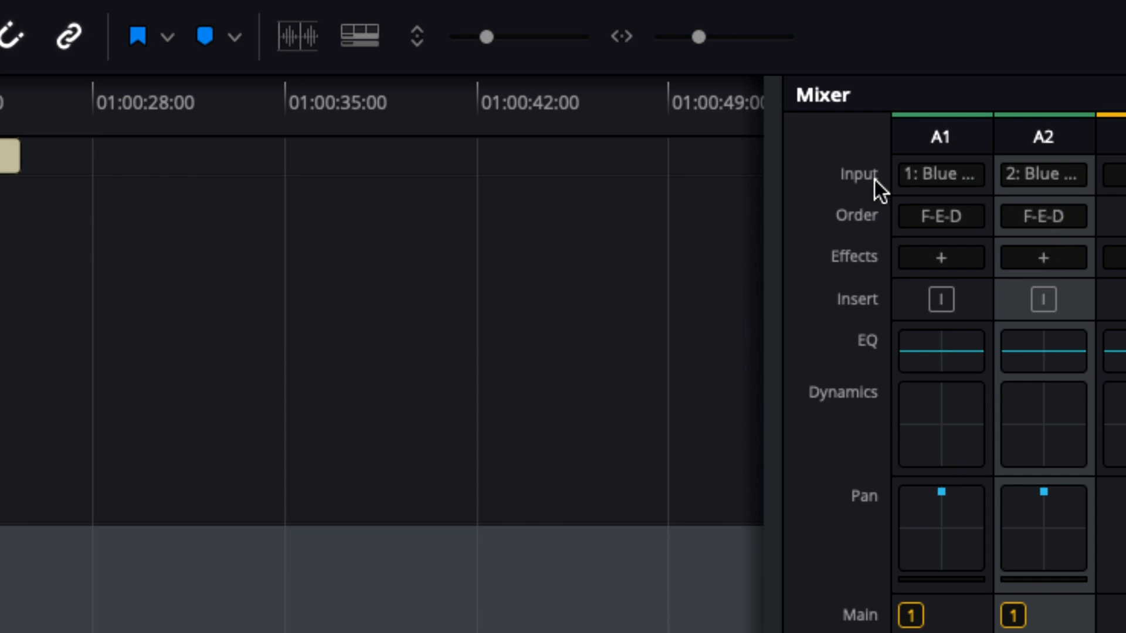
pyautogui.click(1039, 174)
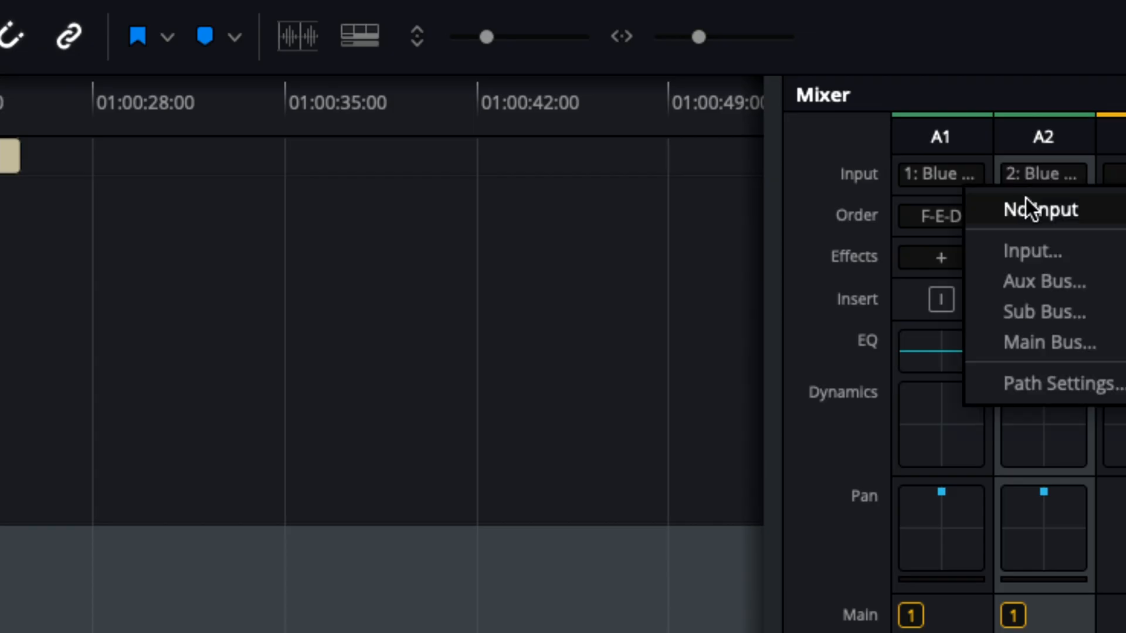
pyautogui.click(1014, 392)
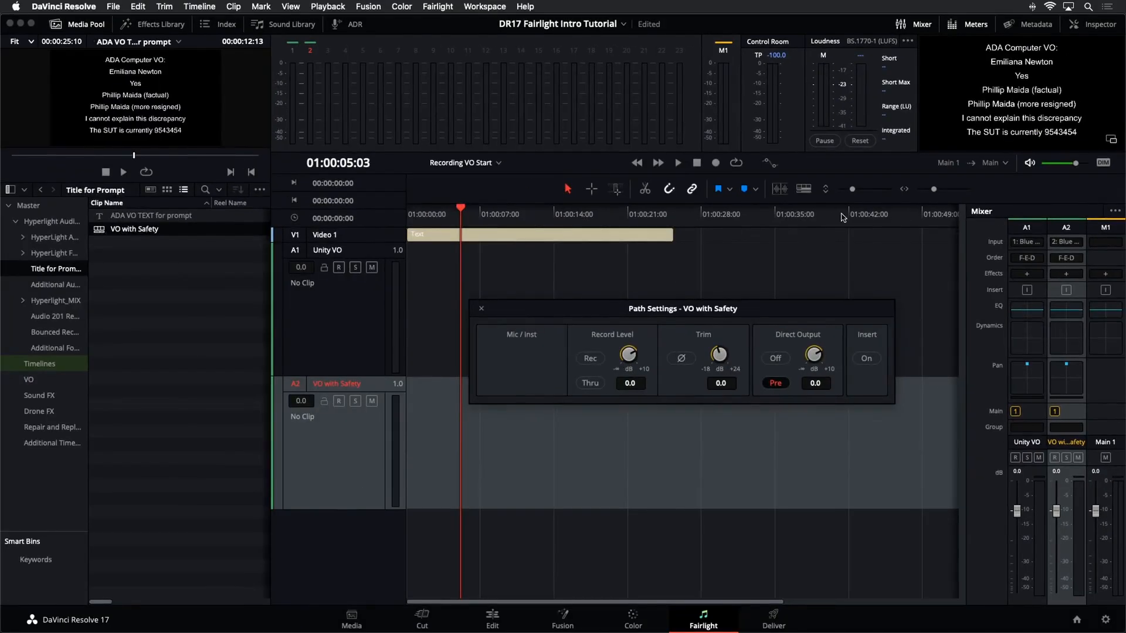
pyautogui.moveTo(669, 314); pyautogui.dragTo(665, 281)
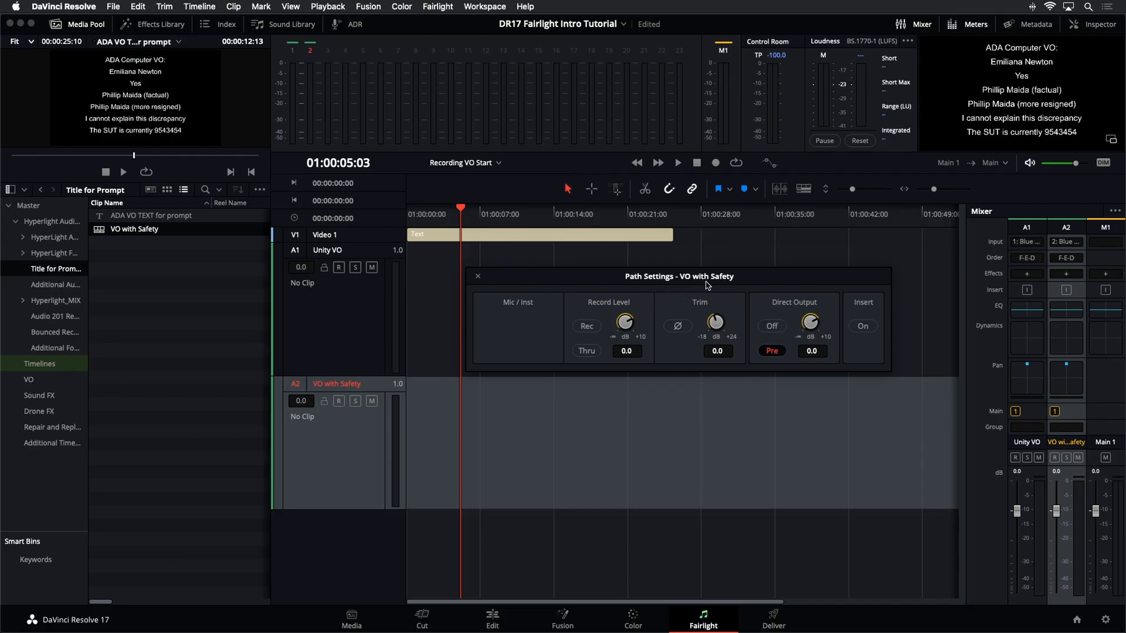
pyautogui.click(356, 310)
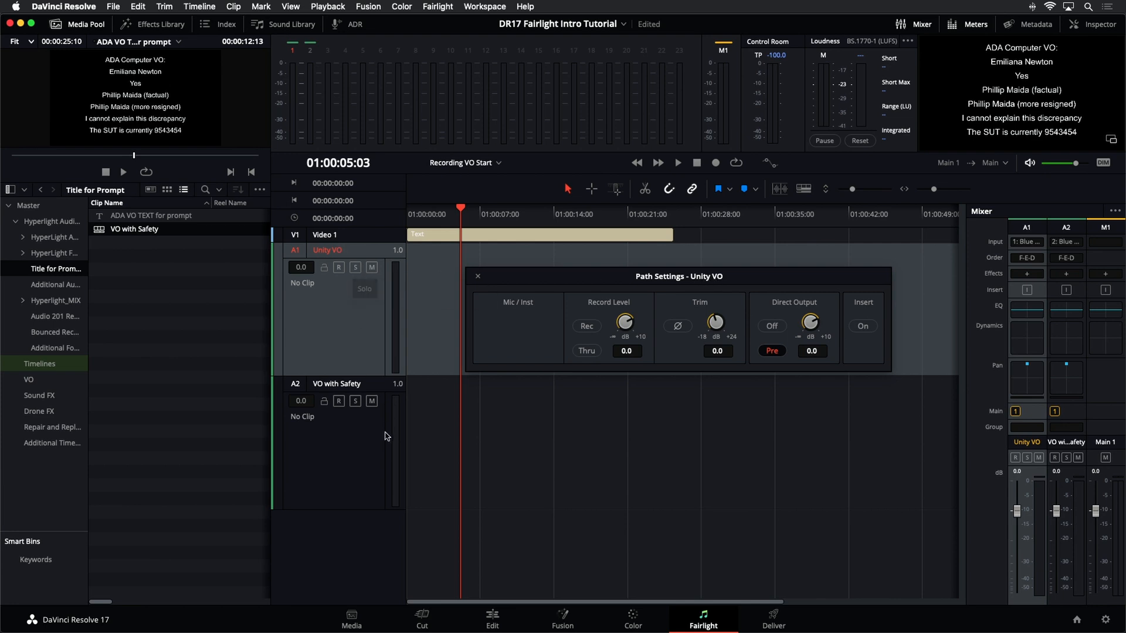
pyautogui.click(363, 455)
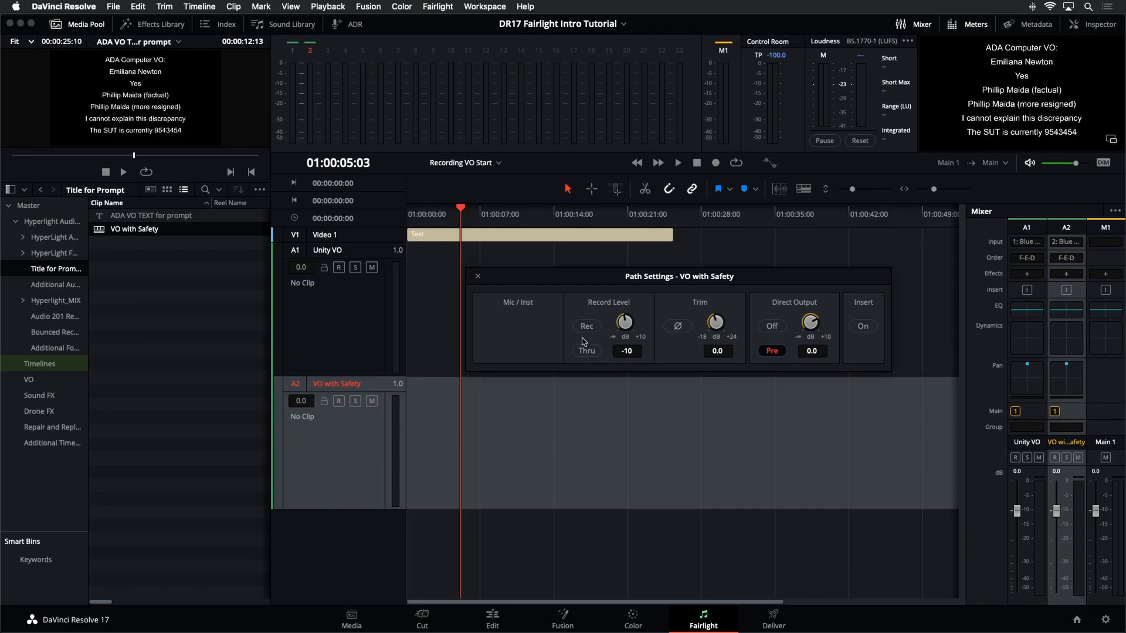
# Step: Arm the VO with Safety and Unity VO tracks for recording and return the playhead to the timeline start
pyautogui.click(587, 327)
pyautogui.click(478, 277)
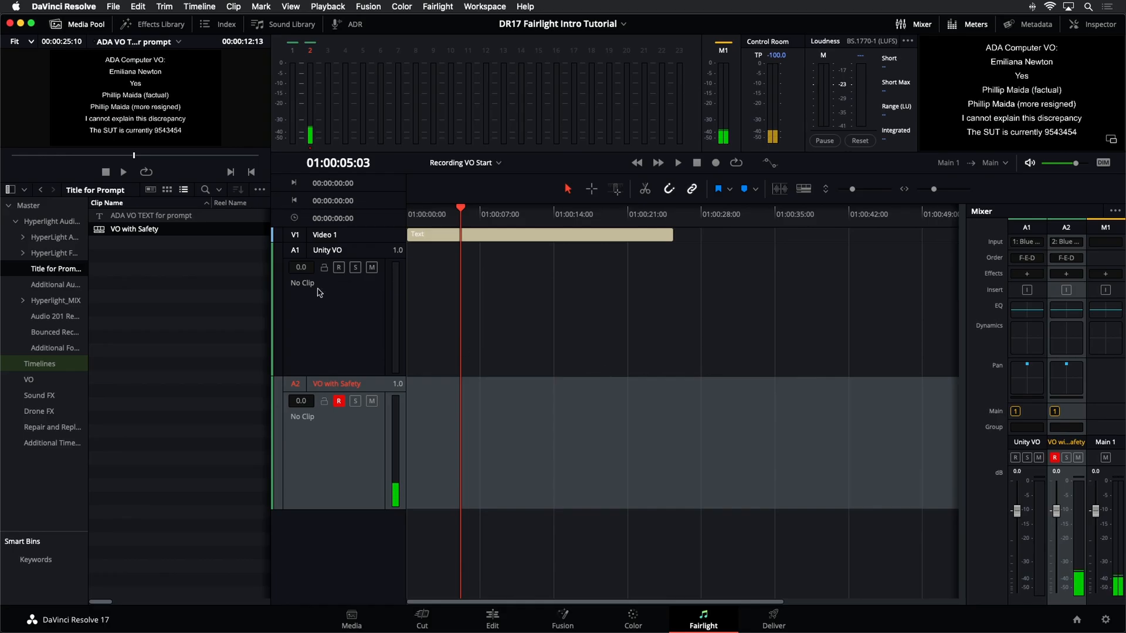
pyautogui.click(339, 268)
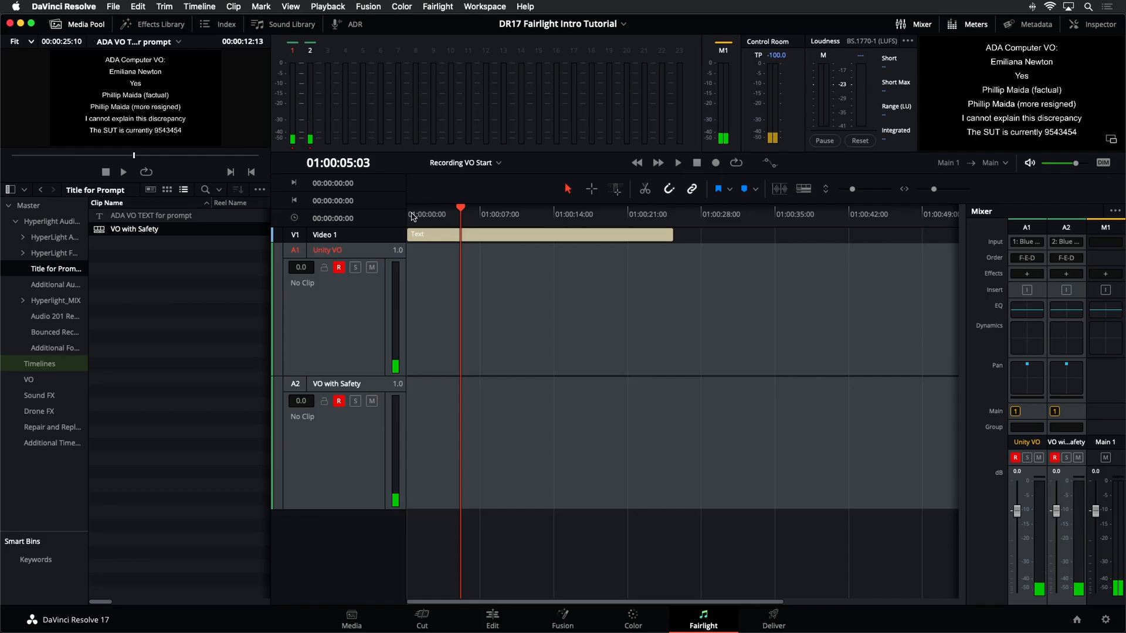
pyautogui.press('Home')
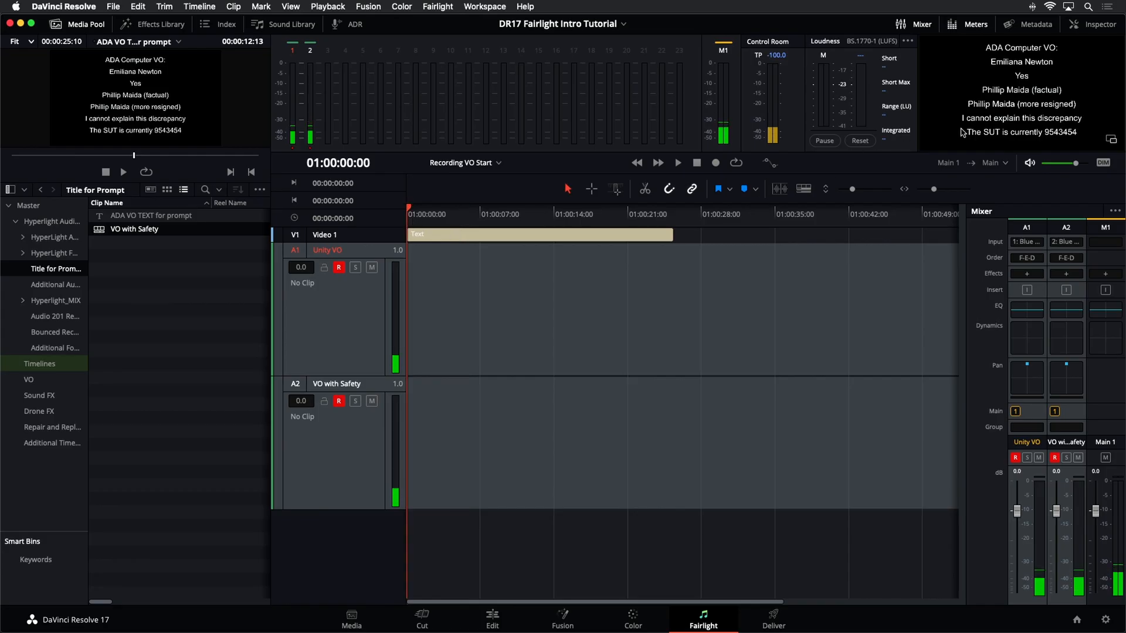
# Step: Float the viewer over the lower part of the timeline and hide the meters
pyautogui.click(1114, 145)
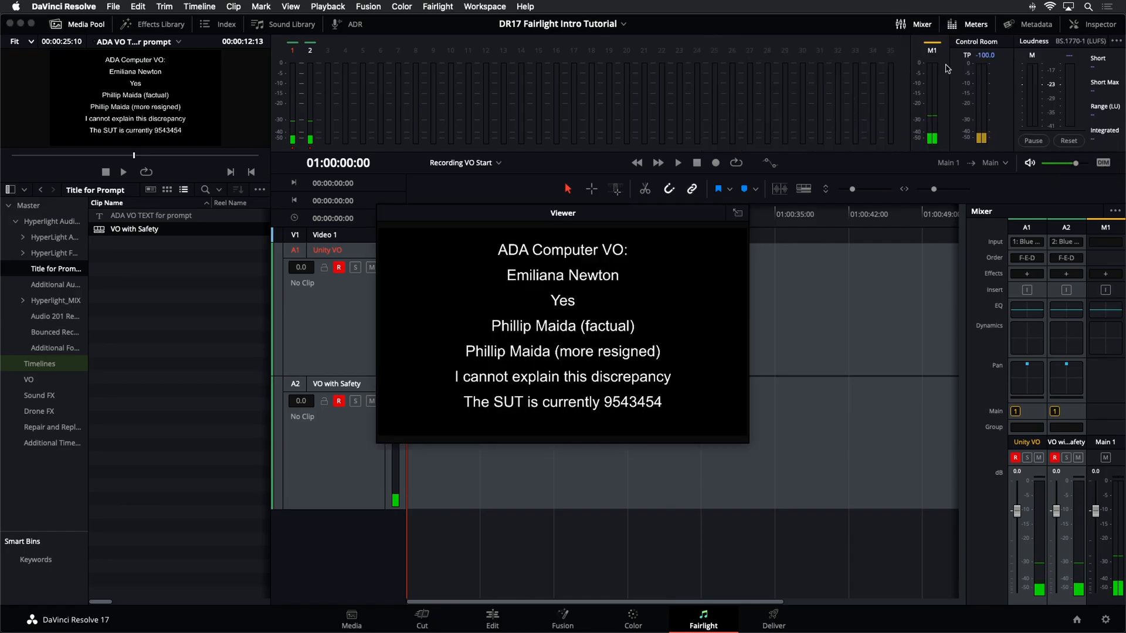
pyautogui.click(952, 24)
pyautogui.moveTo(688, 219); pyautogui.dragTo(885, 354)
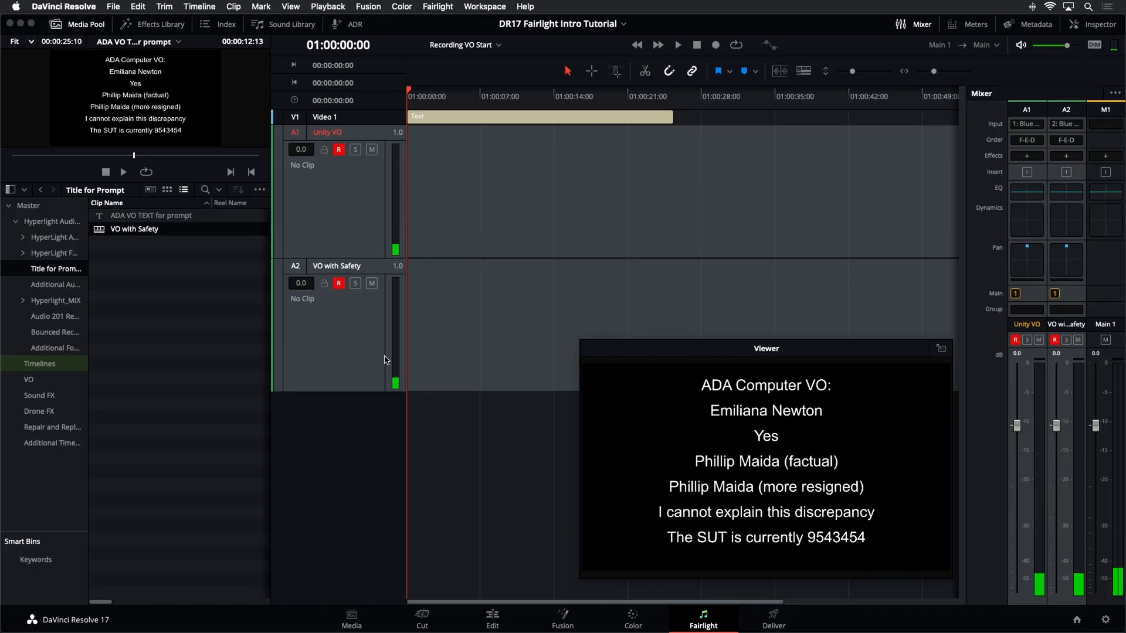
pyautogui.click(1075, 126)
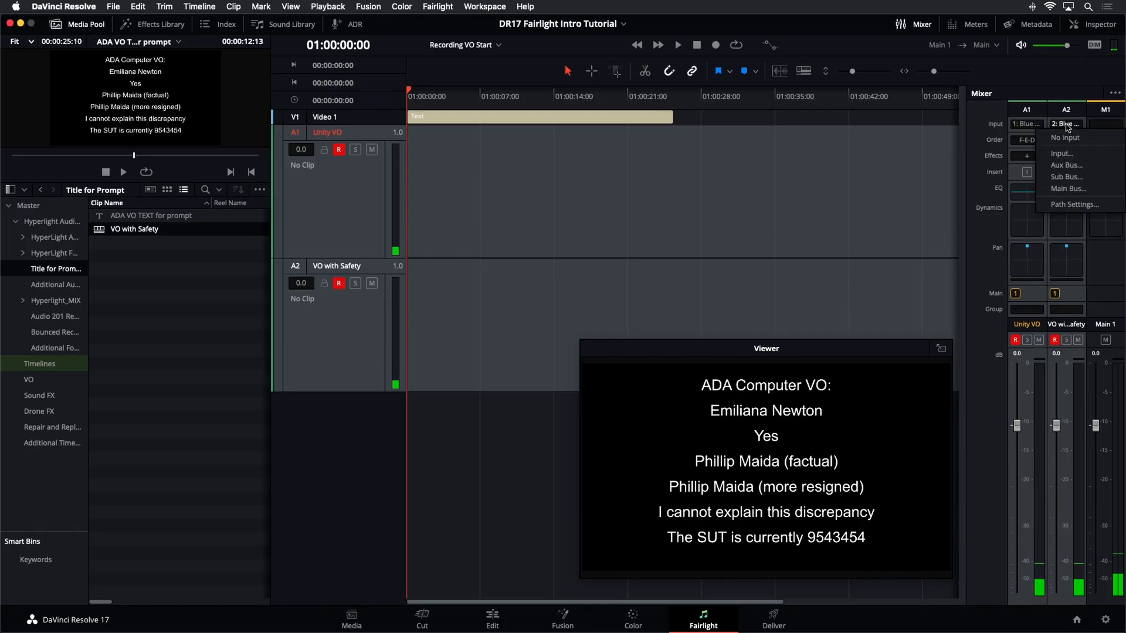
pyautogui.click(1032, 209)
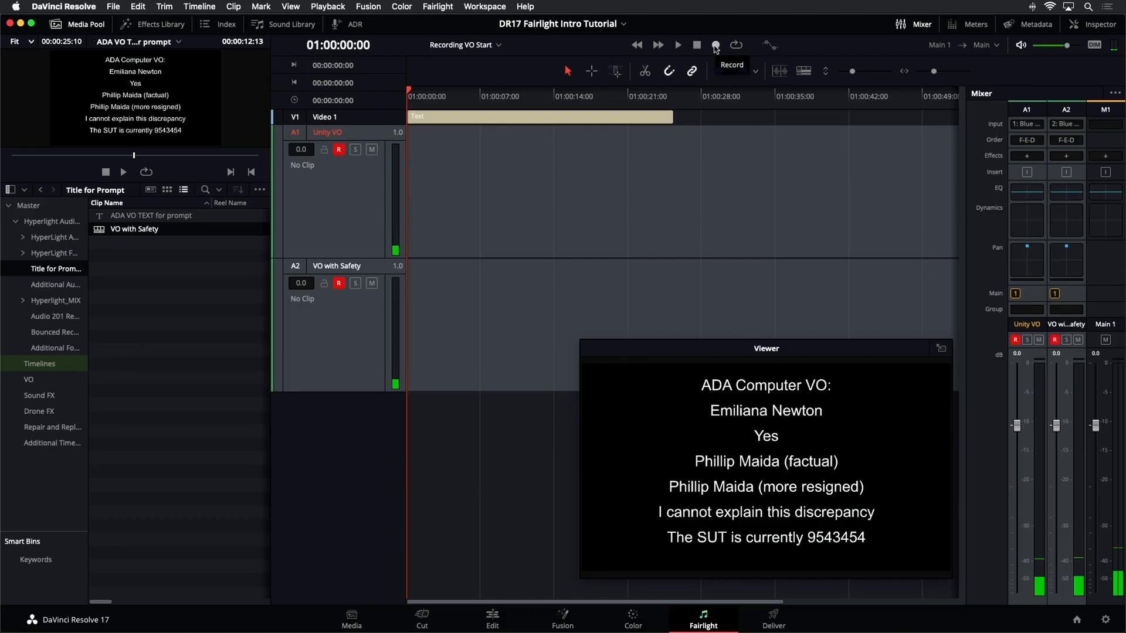
# Step: Record a voice-over take of about 17 seconds on both armed tracks, and disarm both tracks after stopping
pyautogui.click(716, 47)
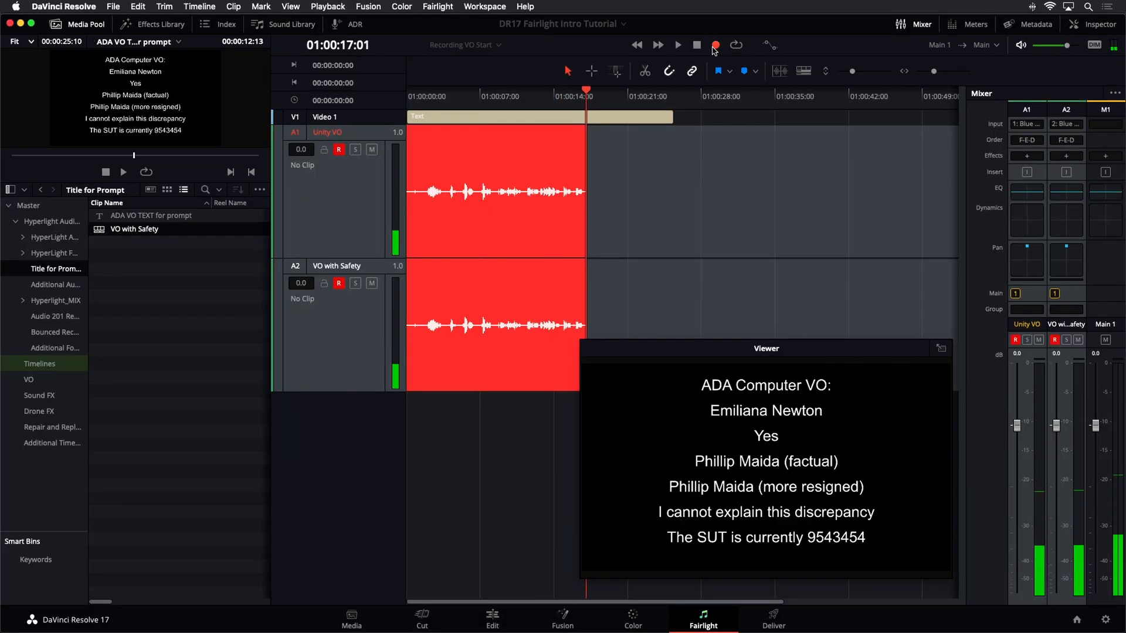
pyautogui.click(714, 48)
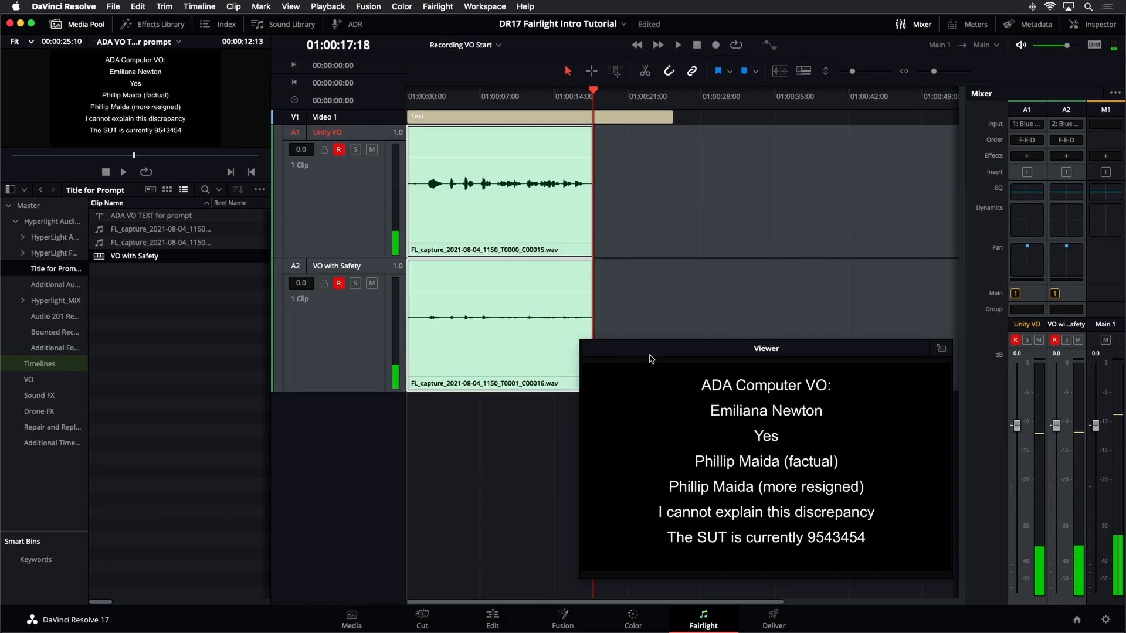
pyautogui.moveTo(649, 349); pyautogui.dragTo(723, 273)
pyautogui.click(338, 151)
pyautogui.click(339, 283)
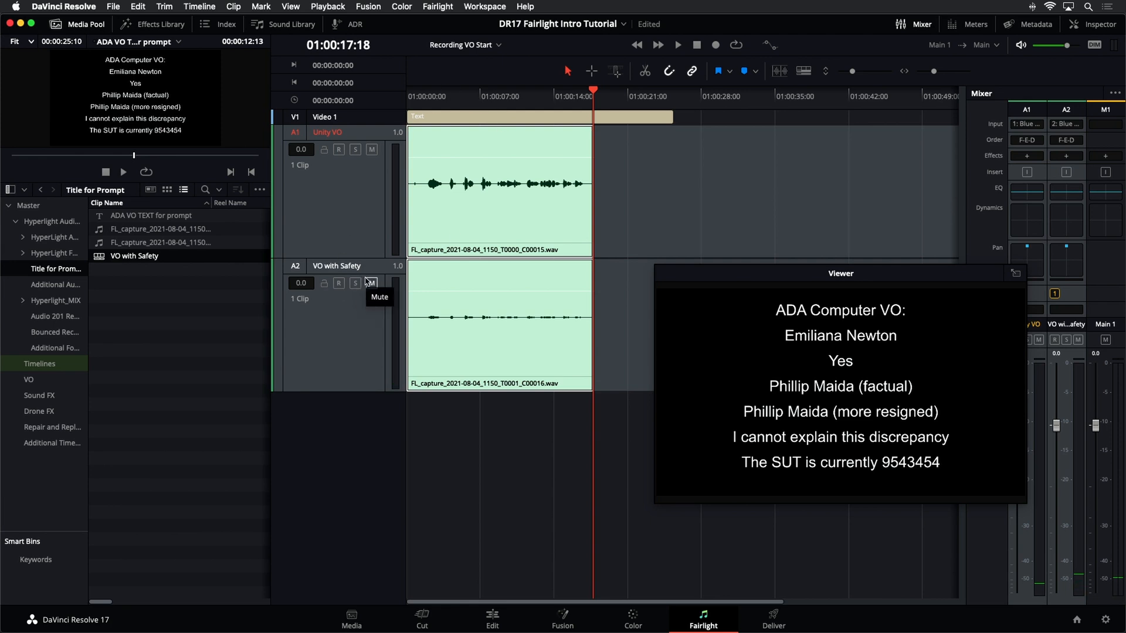
# Step: Raise the VO with Safety clip's volume to about 10.1 dB and the Unity VO clip's volume slightly
pyautogui.press('super+equal')
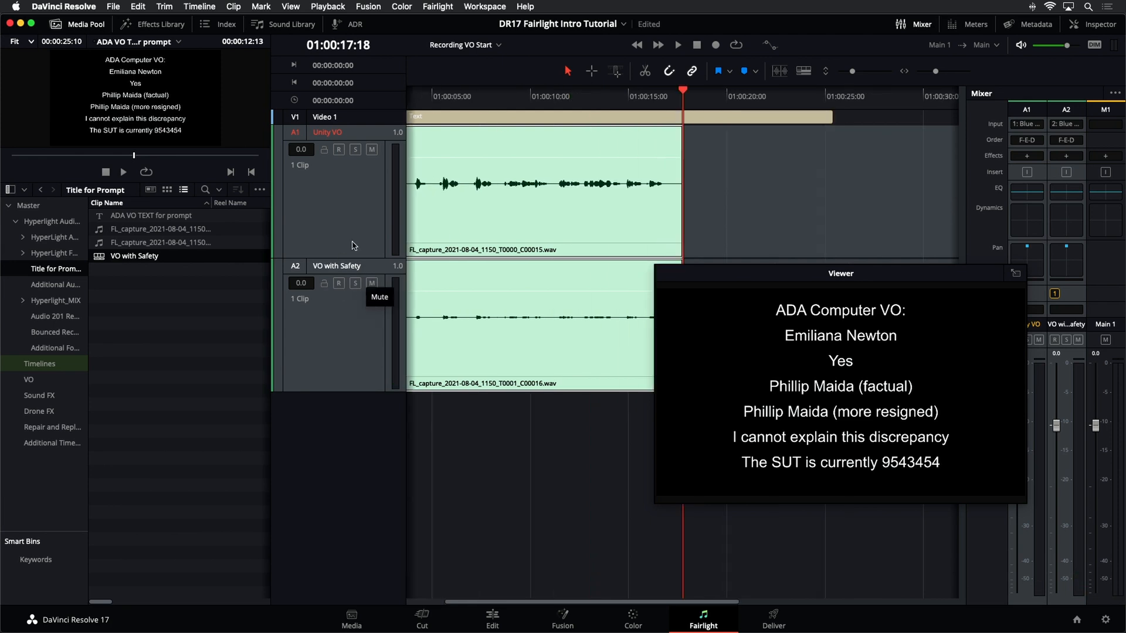
pyautogui.click(363, 360)
pyautogui.click(464, 406)
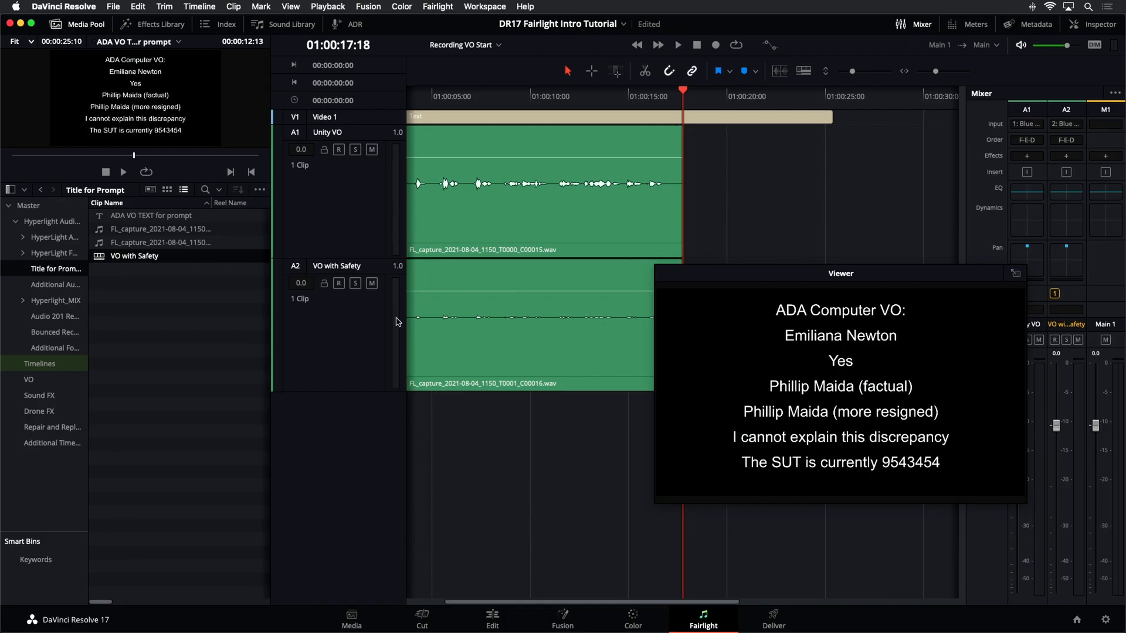
pyautogui.moveTo(498, 292); pyautogui.dragTo(498, 282)
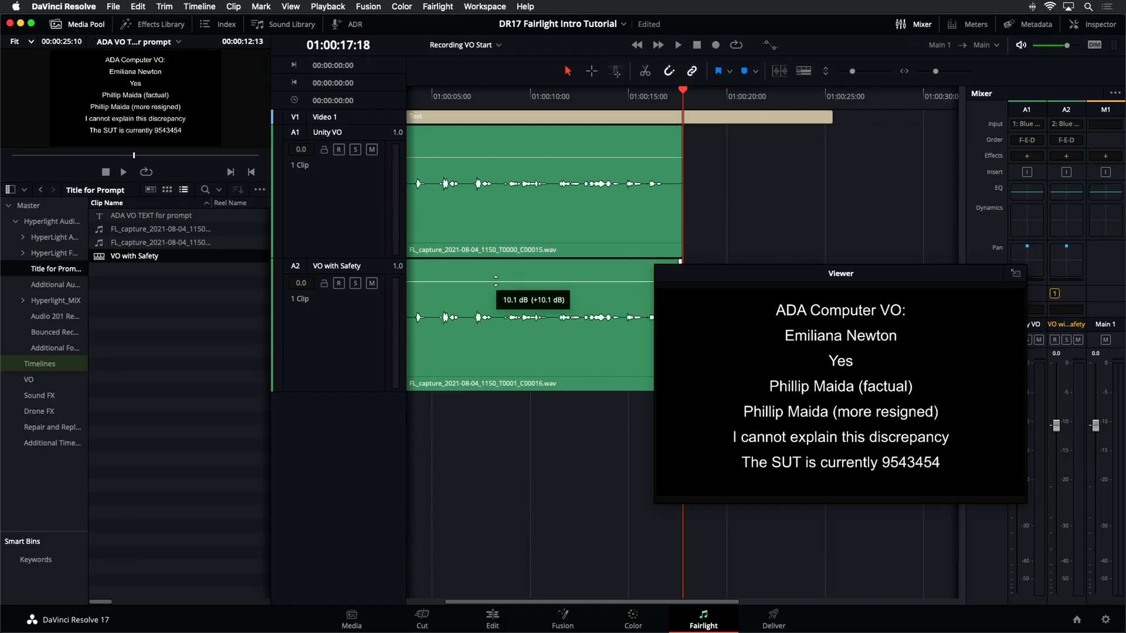
pyautogui.moveTo(521, 154); pyautogui.dragTo(518, 151)
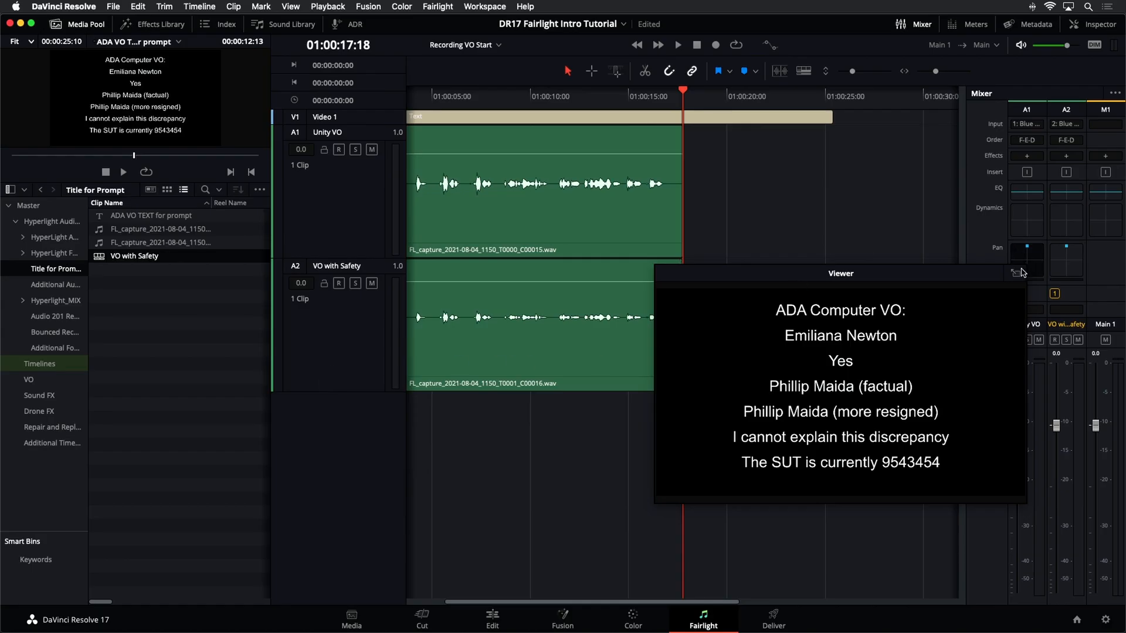
# Step: Dock the floating viewer and open the ADR Session Start timeline from the Timelines bin
pyautogui.click(1016, 274)
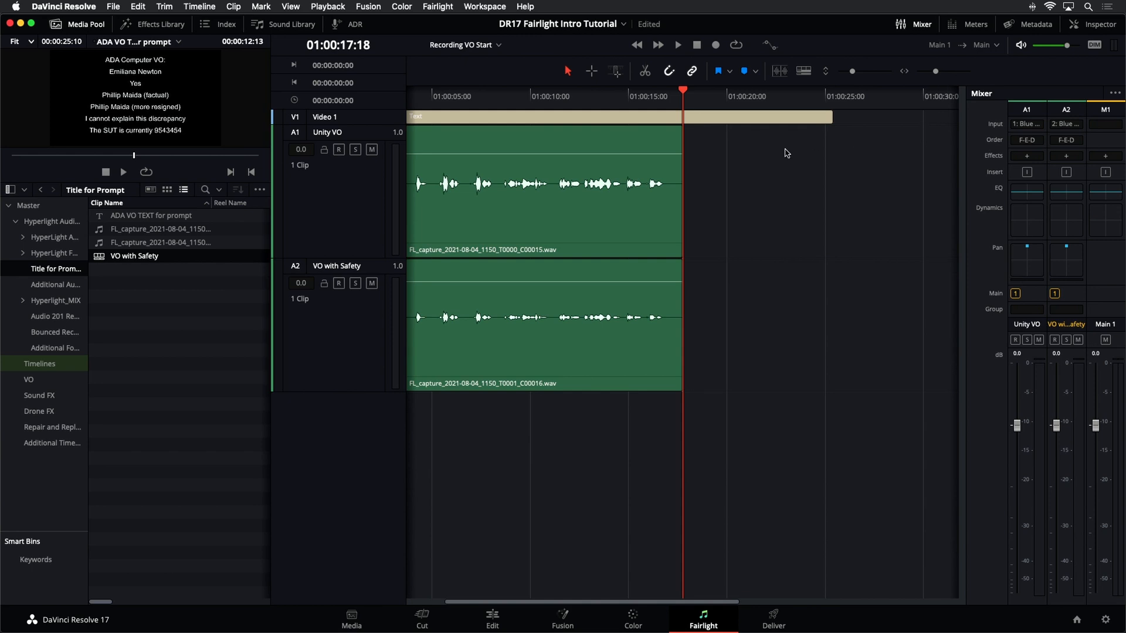
pyautogui.click(355, 26)
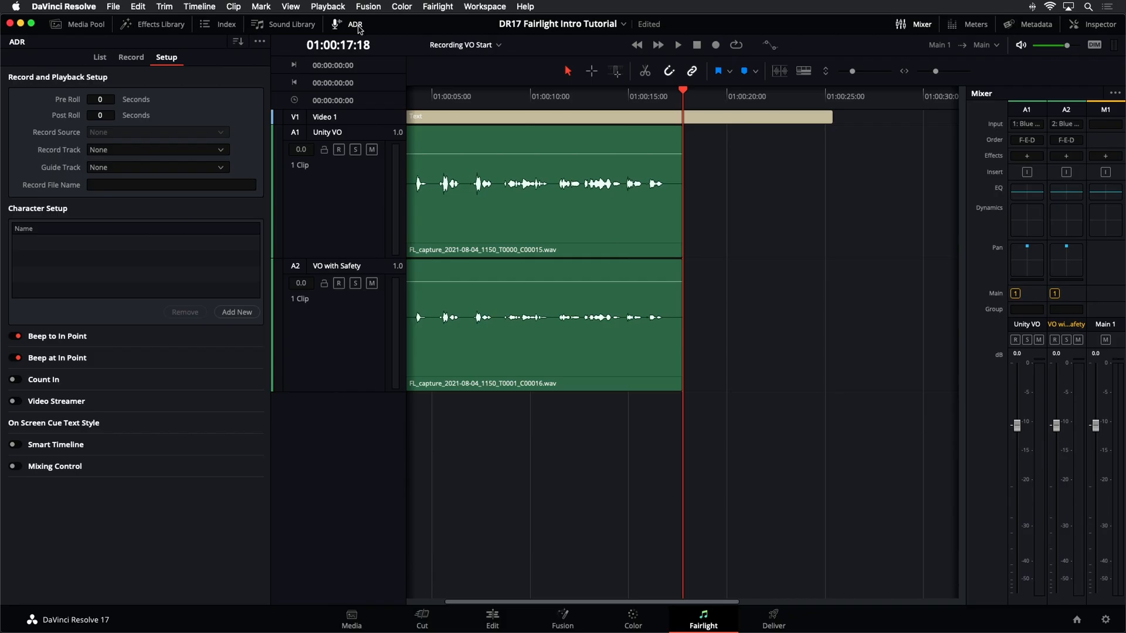
pyautogui.click(56, 24)
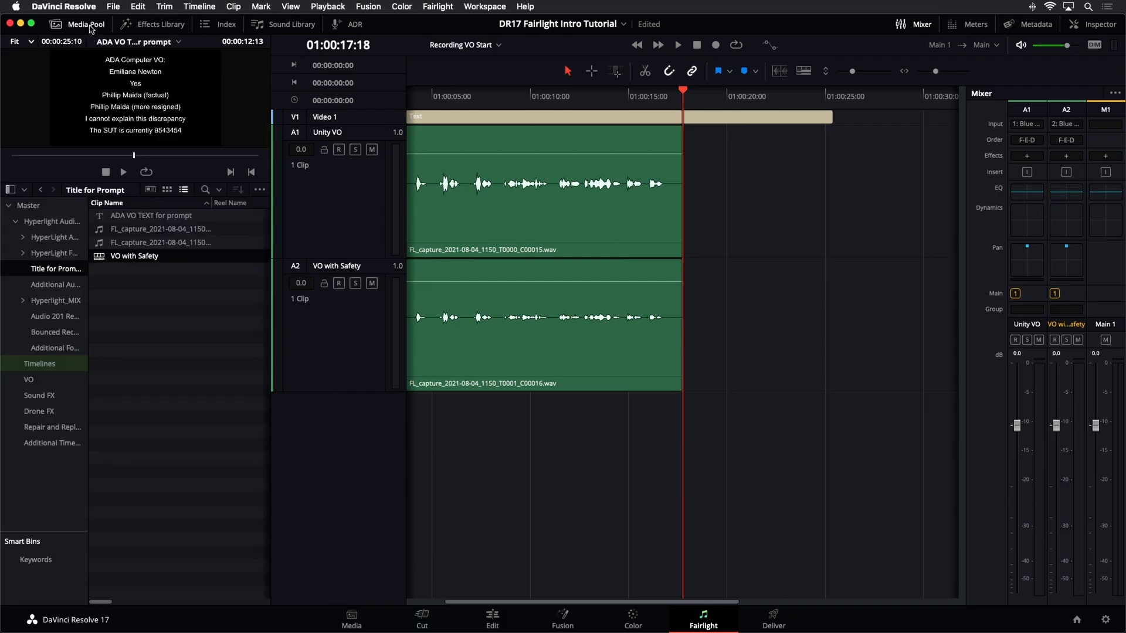
pyautogui.click(54, 368)
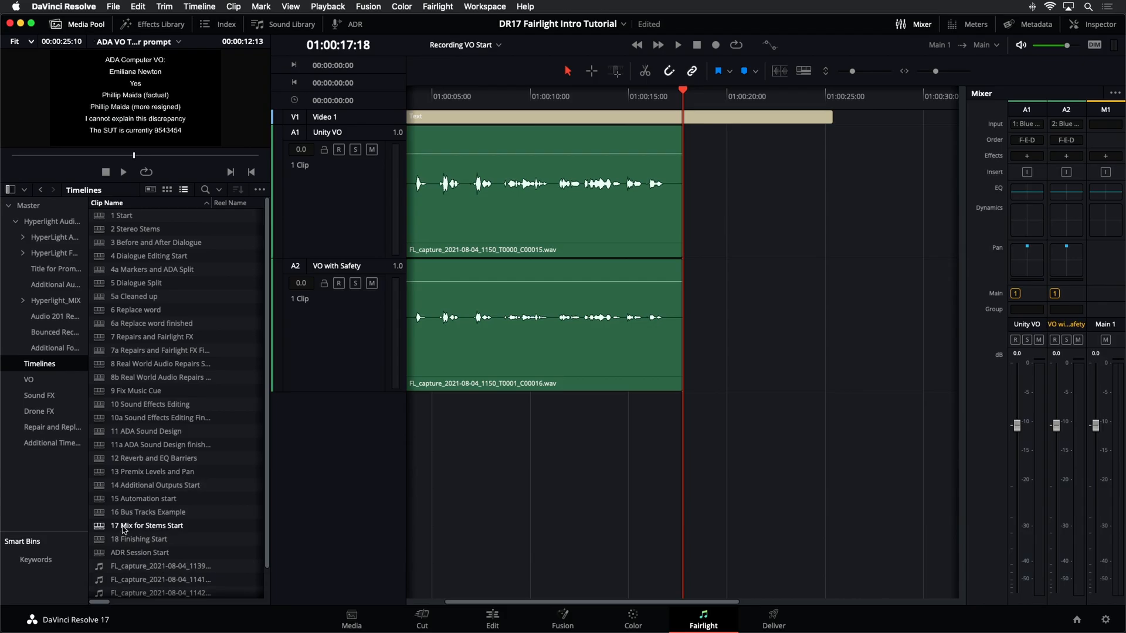
pyautogui.scroll(-1, 106, 552)
pyautogui.doubleClick(108, 522)
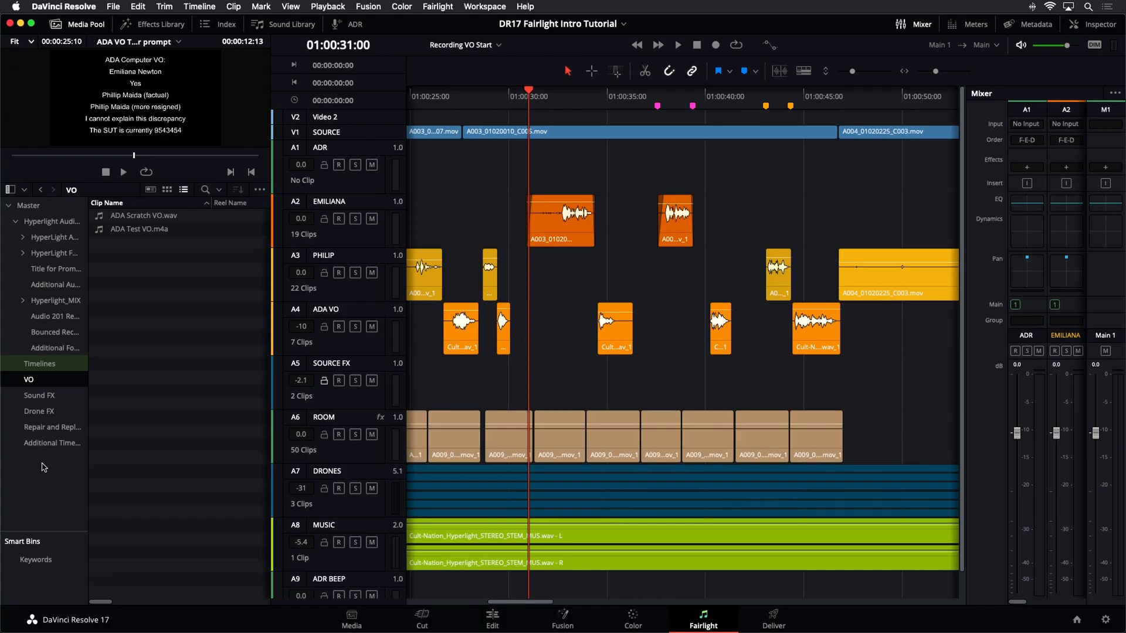
# Step: Create a bin named ADR Session 1 inside the VO bin, tag it blue and leave it selected
pyautogui.rightClick(44, 467)
pyautogui.click(68, 473)
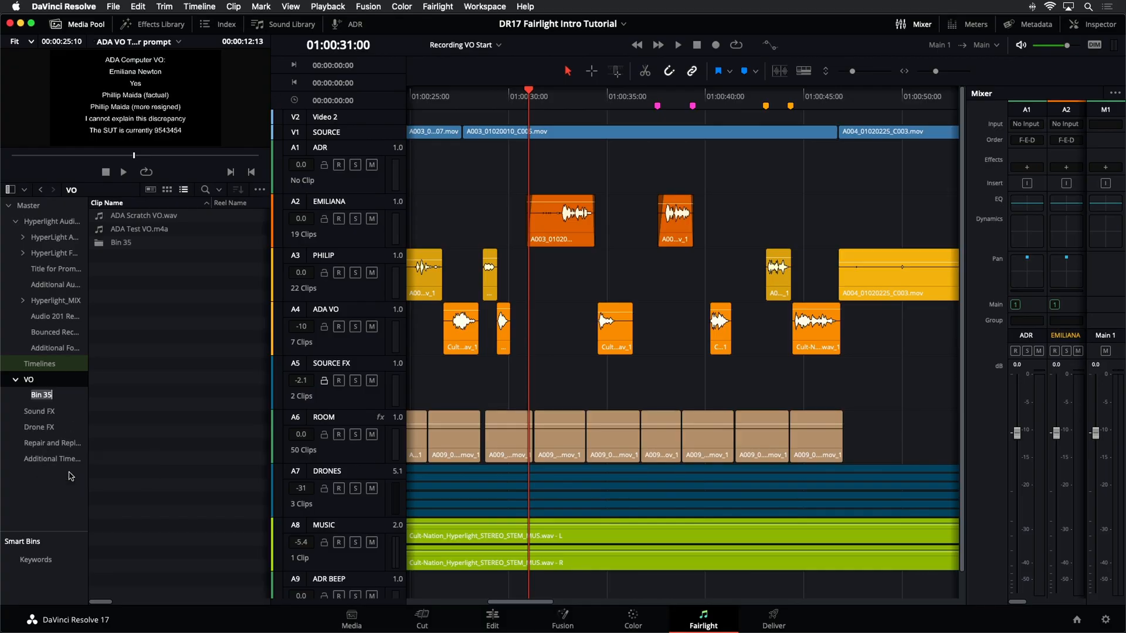
pyautogui.click(38, 401)
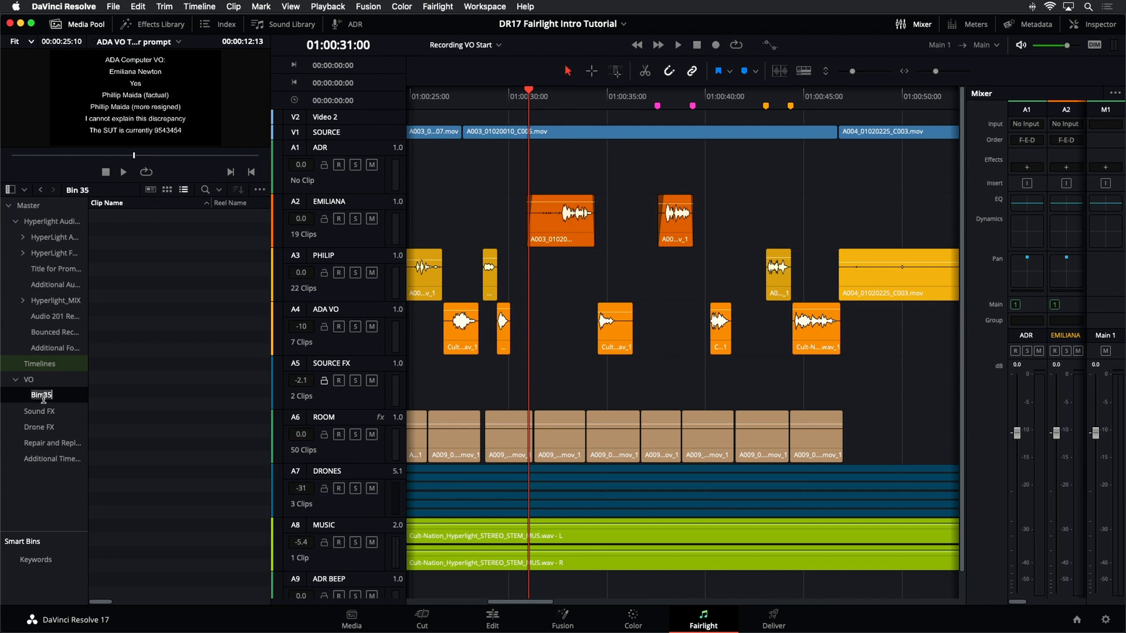
pyautogui.write('ADR Se')
pyautogui.rightClick(44, 399)
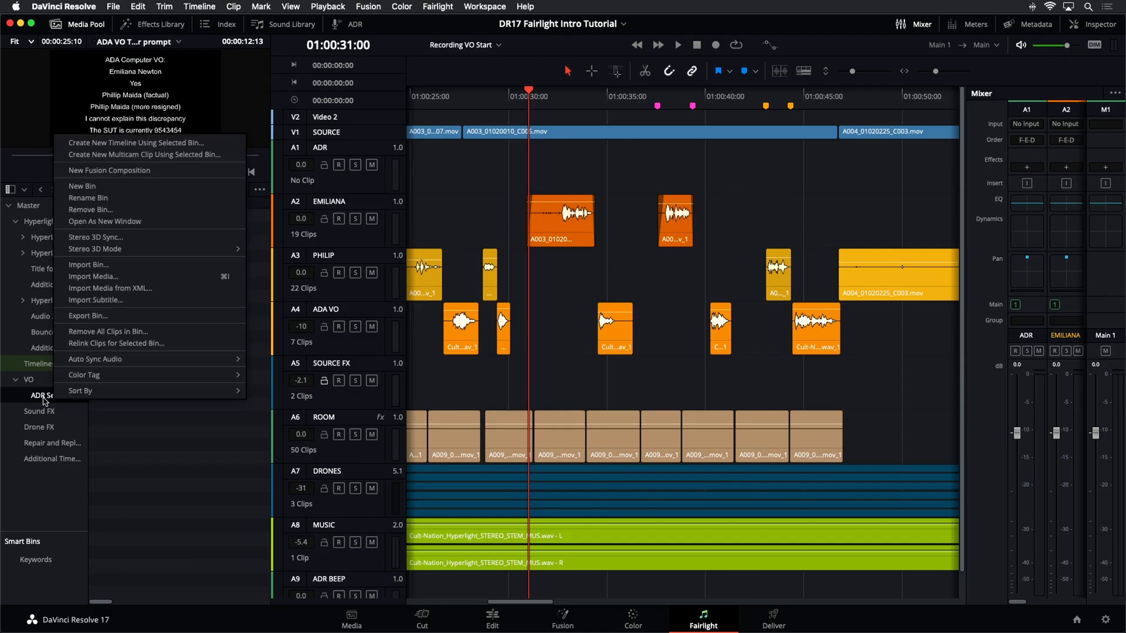
pyautogui.moveTo(82, 378)
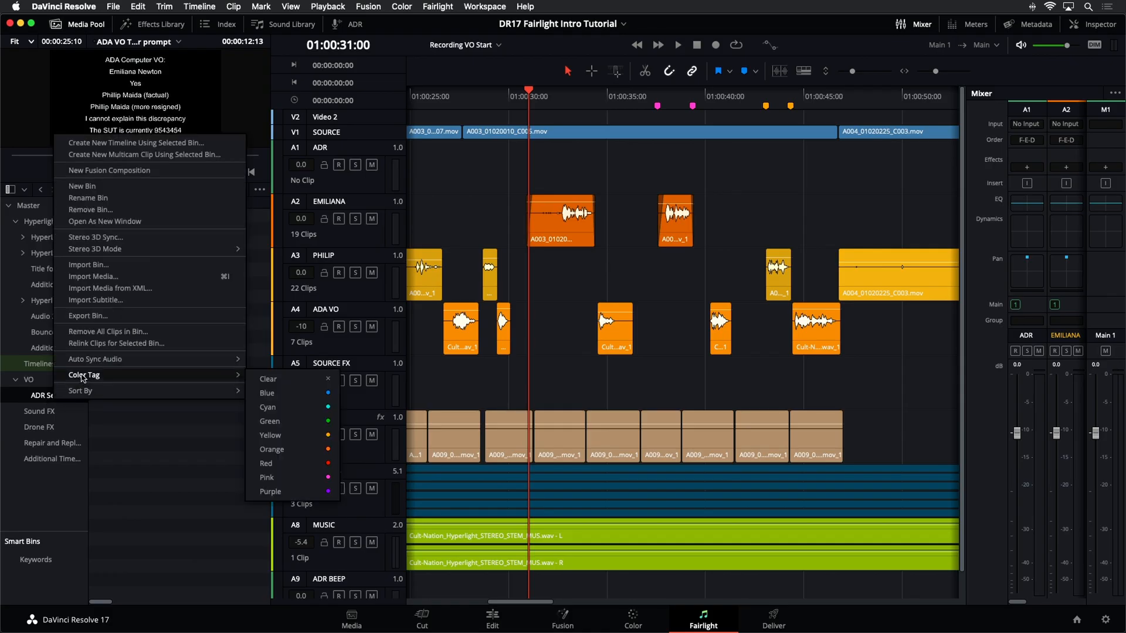
pyautogui.click(287, 397)
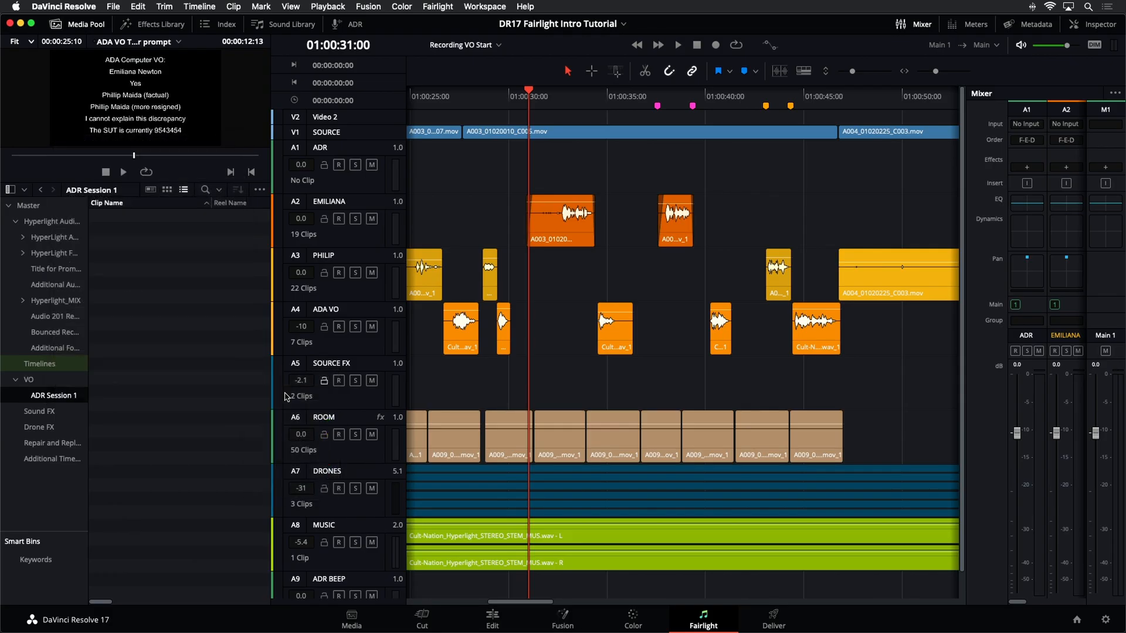
pyautogui.click(59, 412)
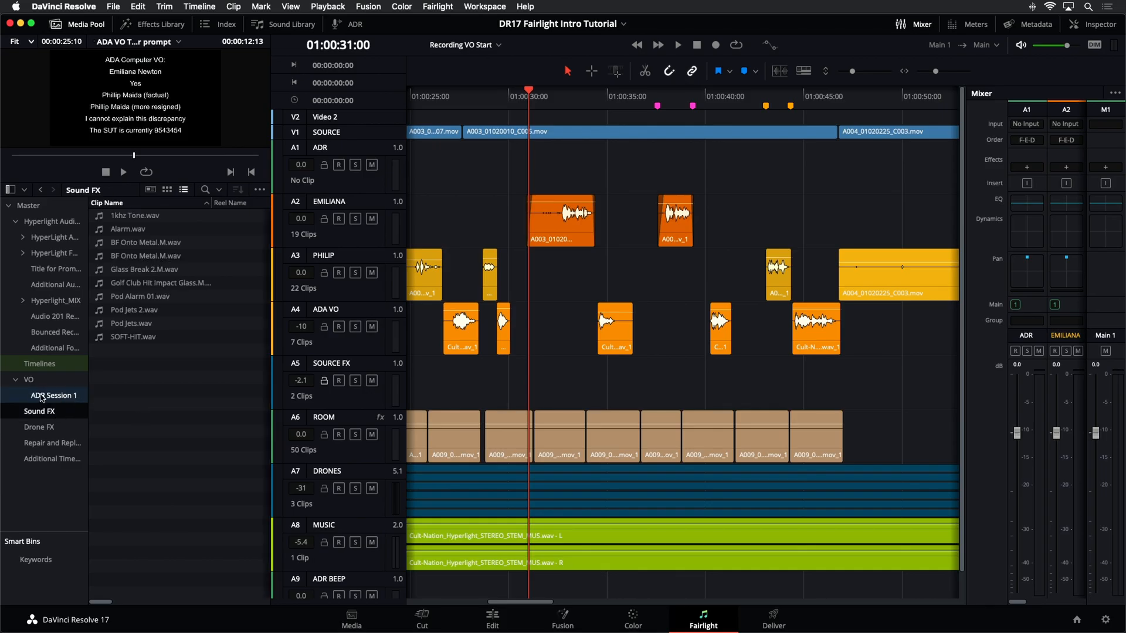
pyautogui.click(41, 396)
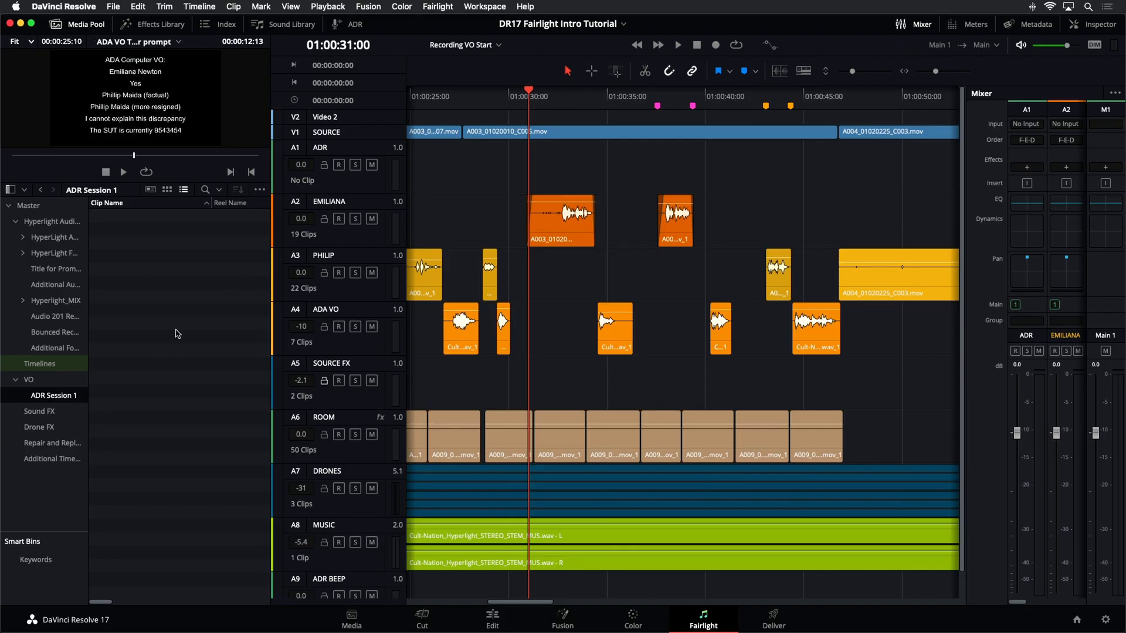
# Step: Show the ADR setup and the meters, and position the playhead at the first pink marker, 01:00:37:13
pyautogui.click(356, 25)
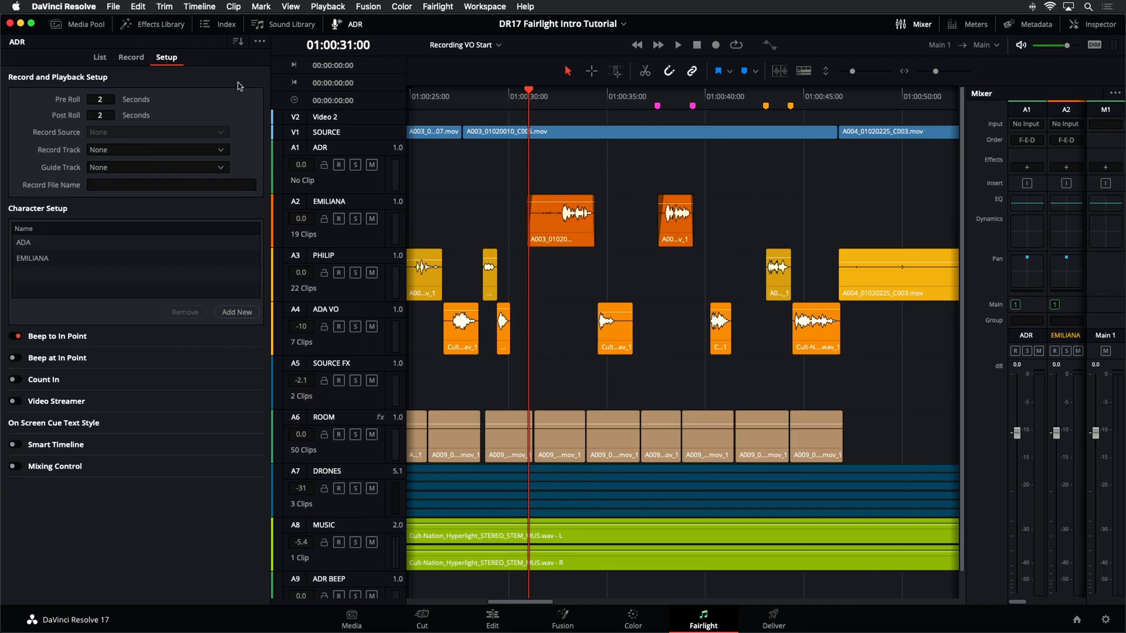
pyautogui.click(967, 26)
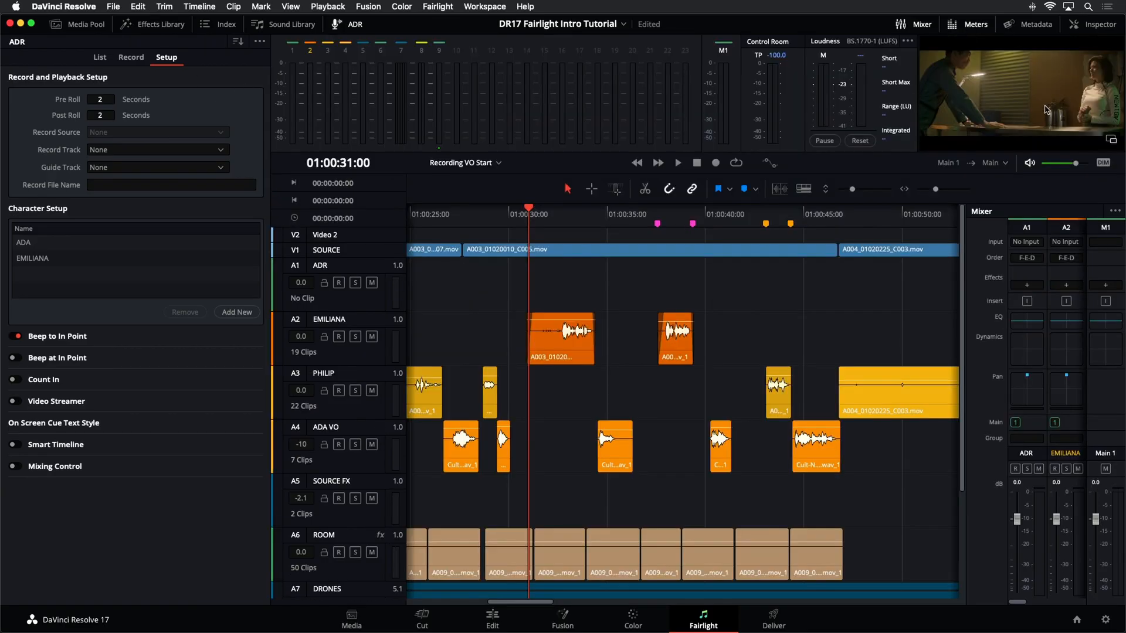
pyautogui.click(659, 214)
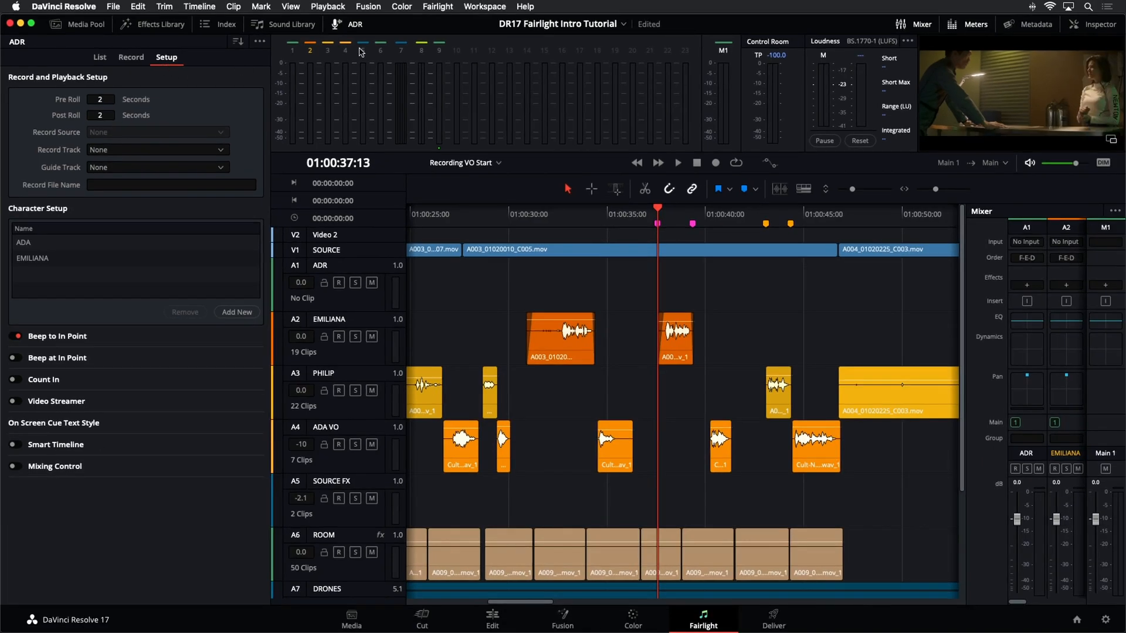
pyautogui.click(355, 24)
pyautogui.click(355, 24)
pyautogui.click(355, 25)
pyautogui.click(355, 25)
# Step: Set the ADR record track to ADR and the record source to 1: Blue Snowball, and mute the ADR track
pyautogui.click(376, 306)
pyautogui.click(380, 309)
pyautogui.click(381, 309)
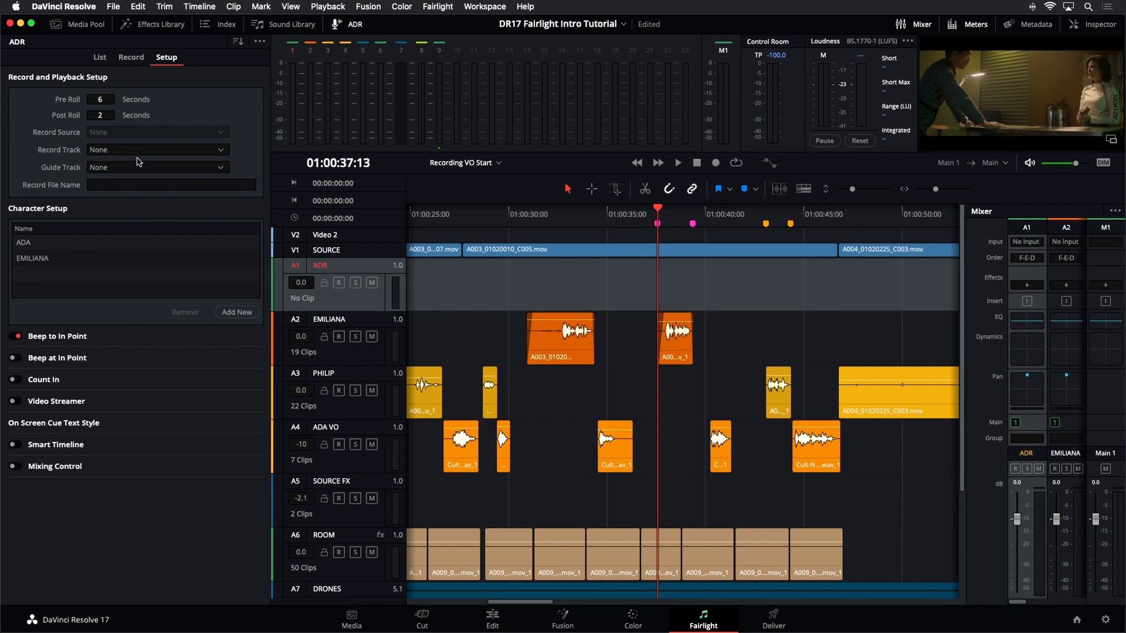
pyautogui.click(140, 151)
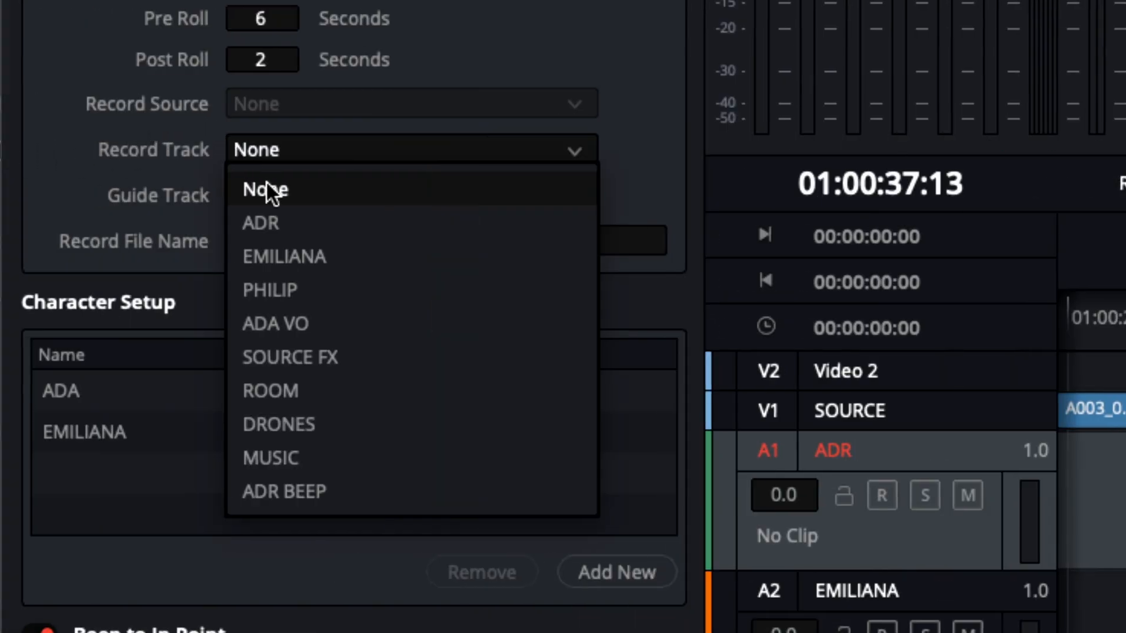
pyautogui.click(286, 225)
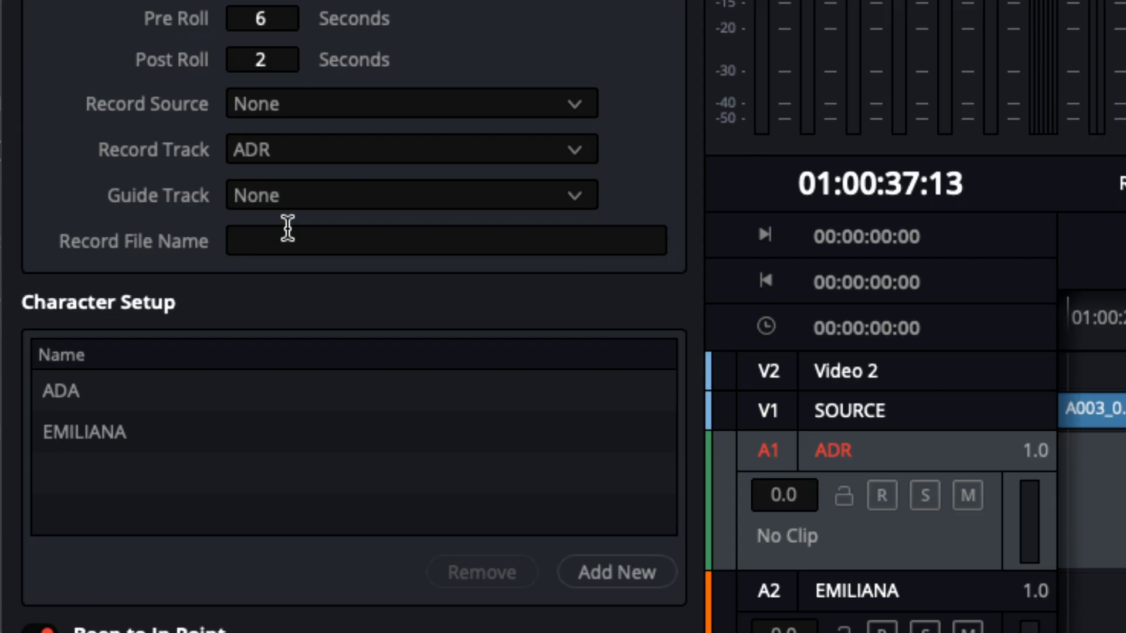
pyautogui.click(369, 106)
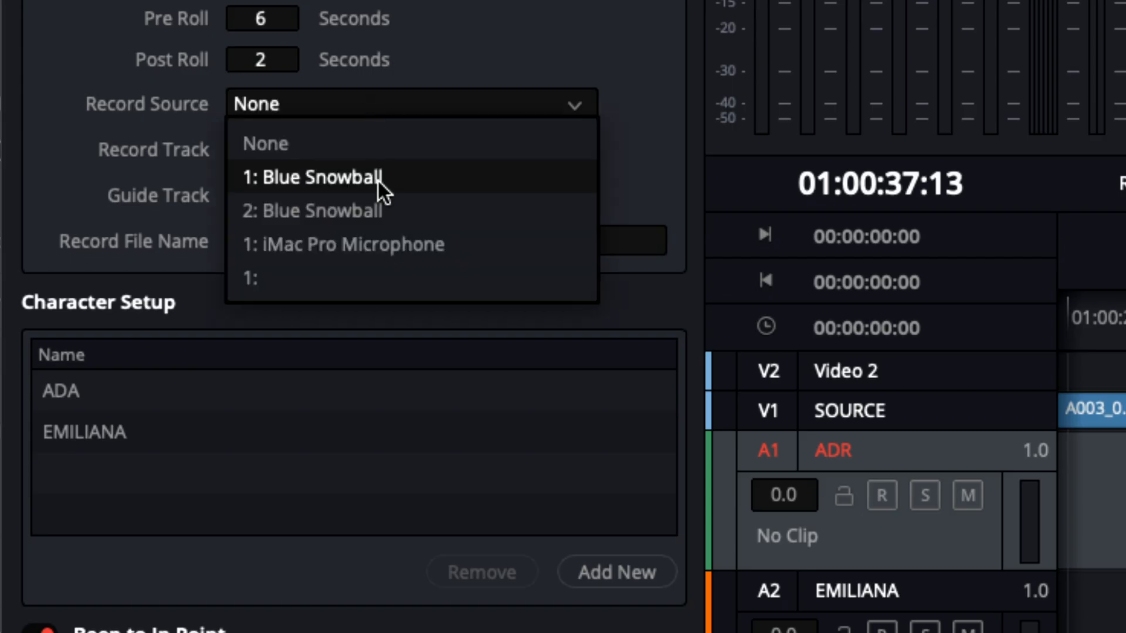
pyautogui.click(341, 179)
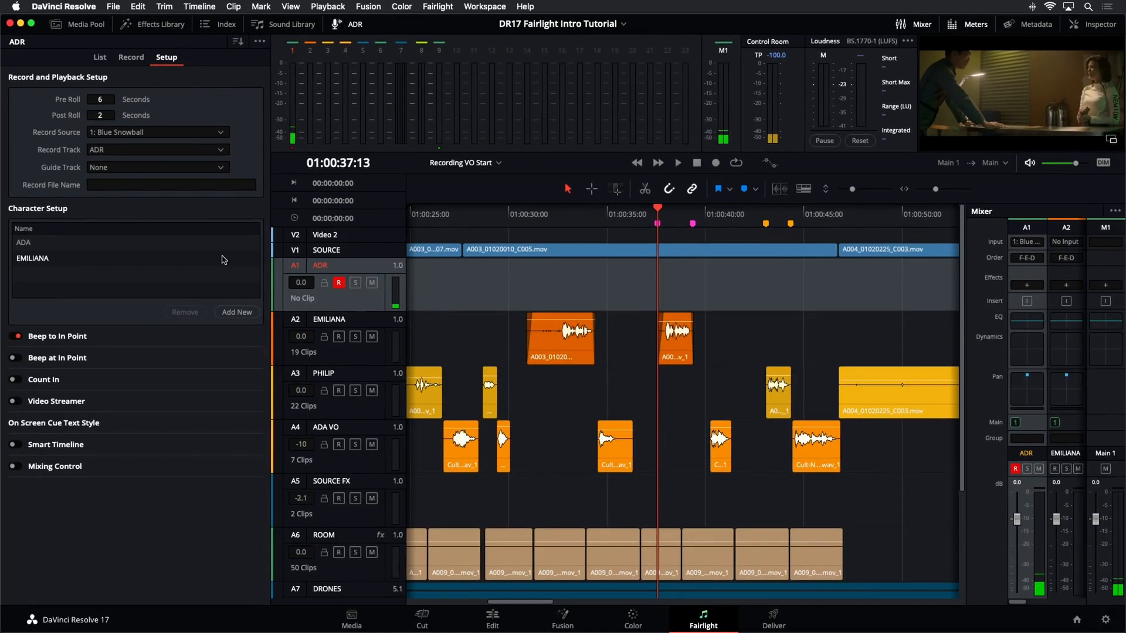
pyautogui.click(372, 282)
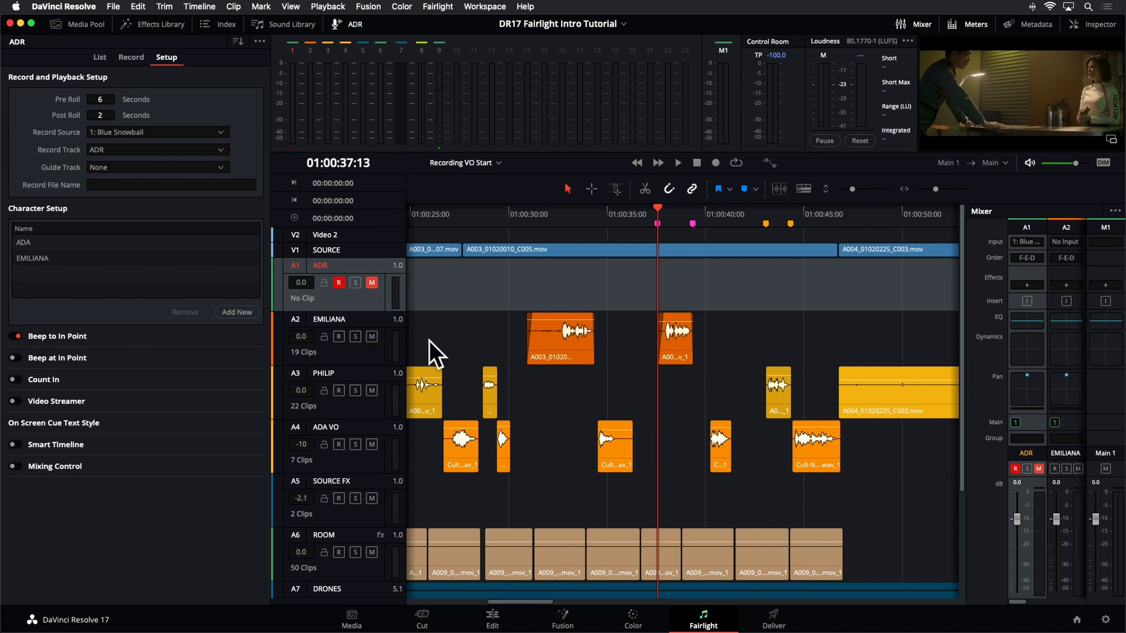
# Step: Set the guide track to EMILIANA and add a new character named PHILIP to the ADR character setup
pyautogui.click(140, 174)
pyautogui.click(144, 207)
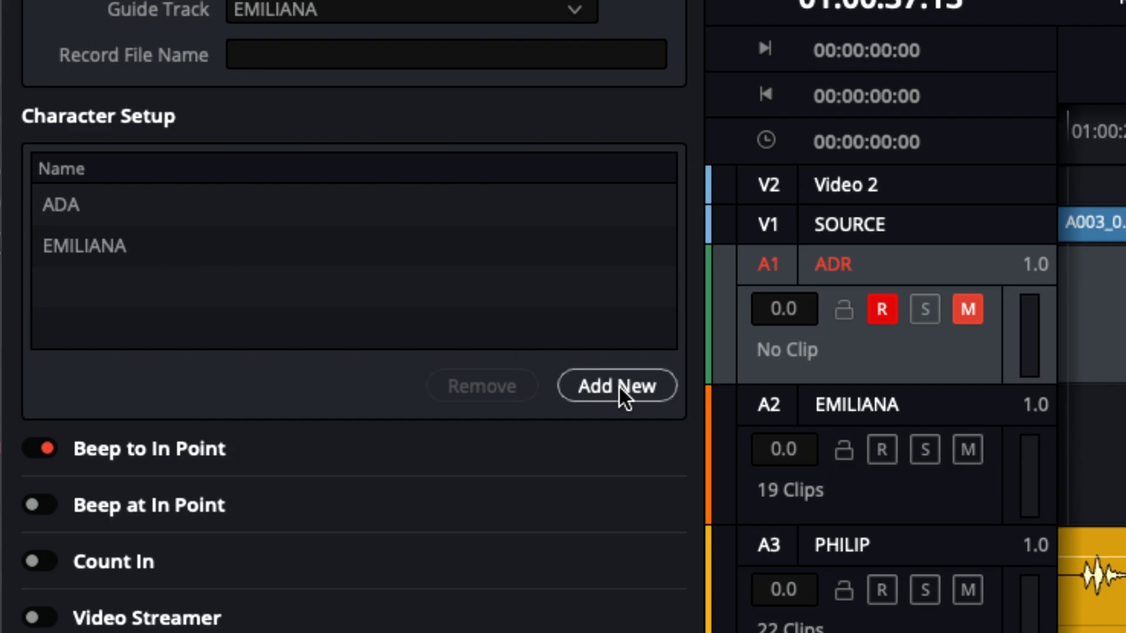
pyautogui.click(619, 387)
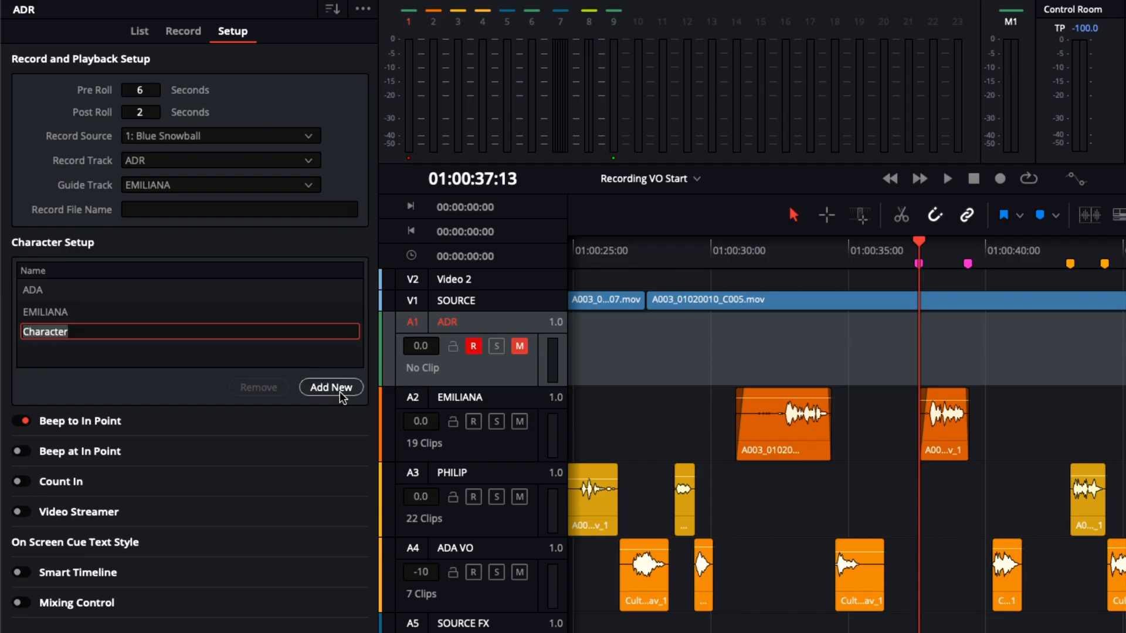
pyautogui.write('PHILIP')
pyautogui.press('Return')
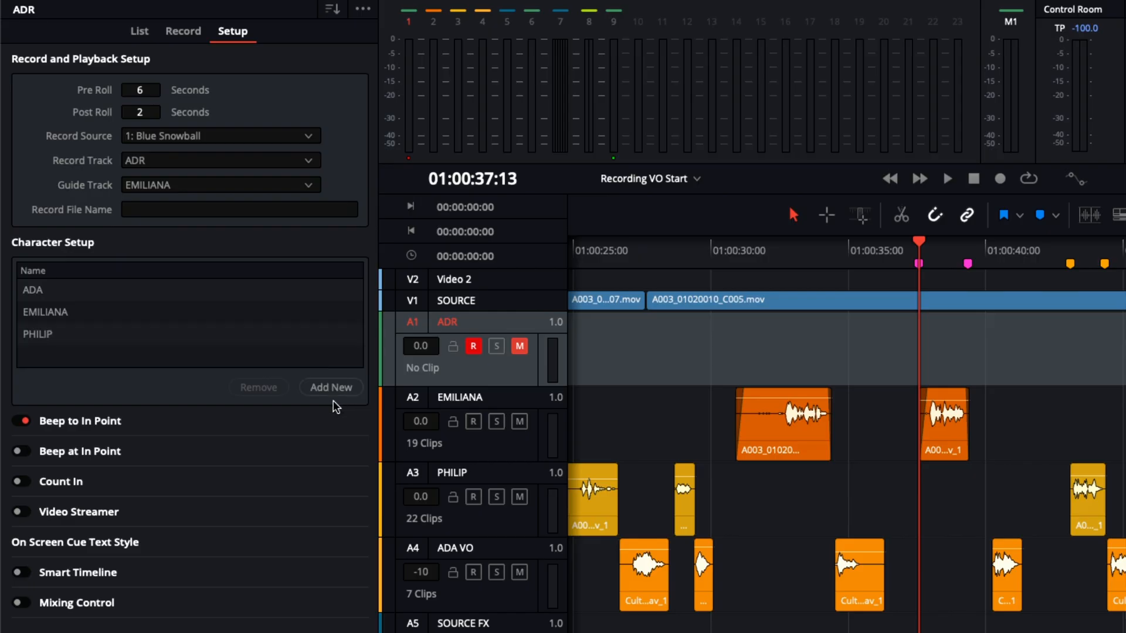
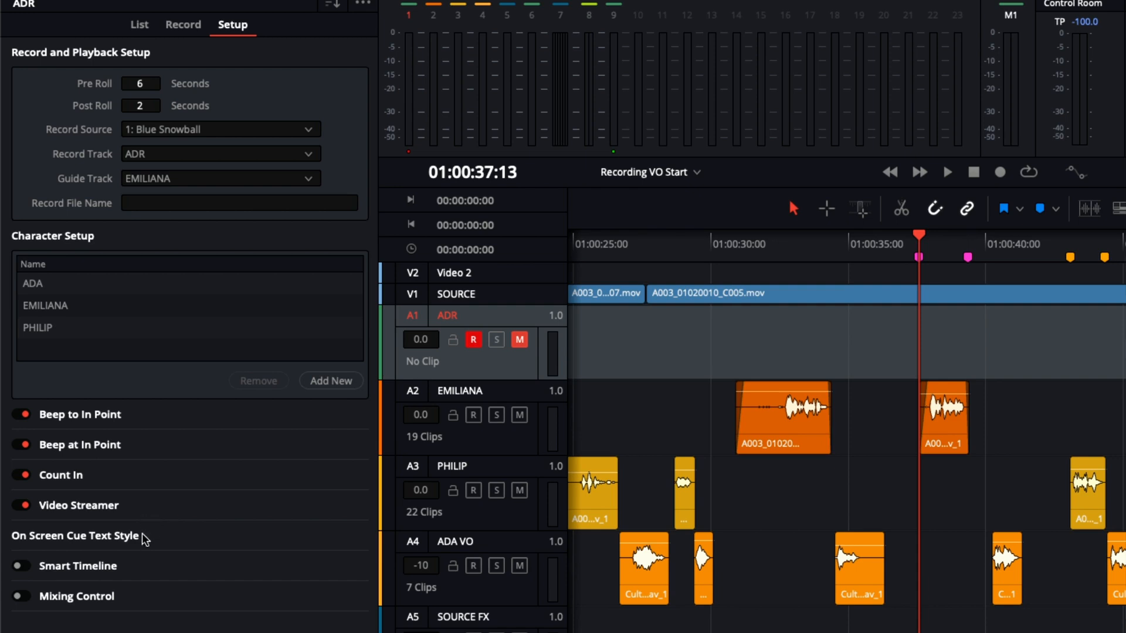
# Step: Expand the On Screen Cue Text Style settings, increase the cue text size slightly and collapse them
pyautogui.click(96, 538)
pyautogui.scroll(-3, 143, 502)
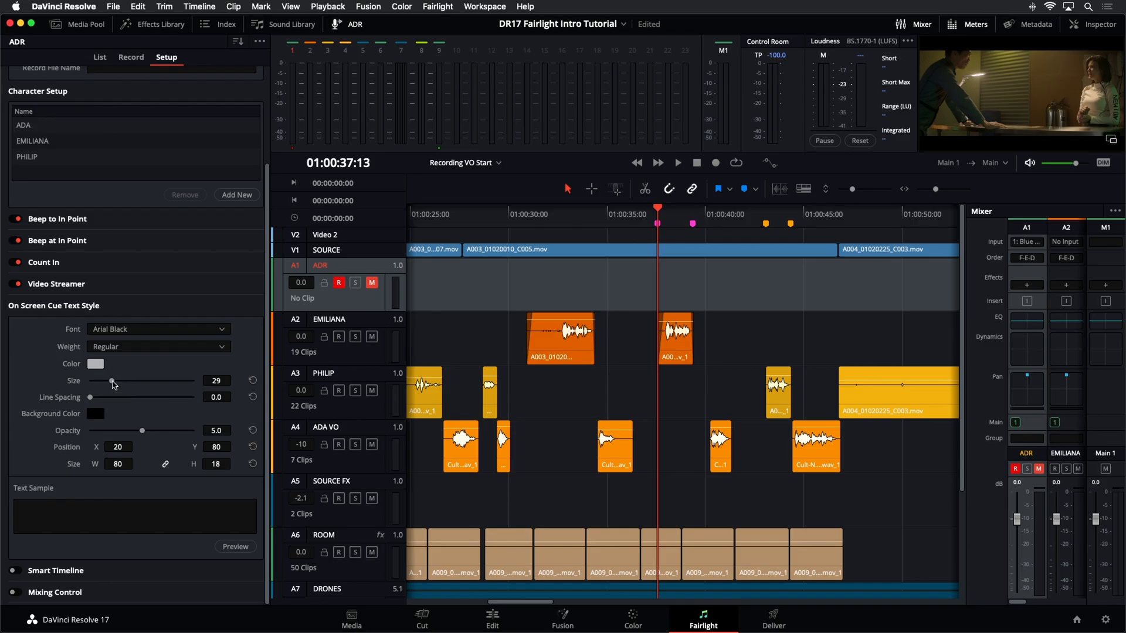
pyautogui.moveTo(113, 384); pyautogui.dragTo(127, 381)
pyautogui.click(97, 306)
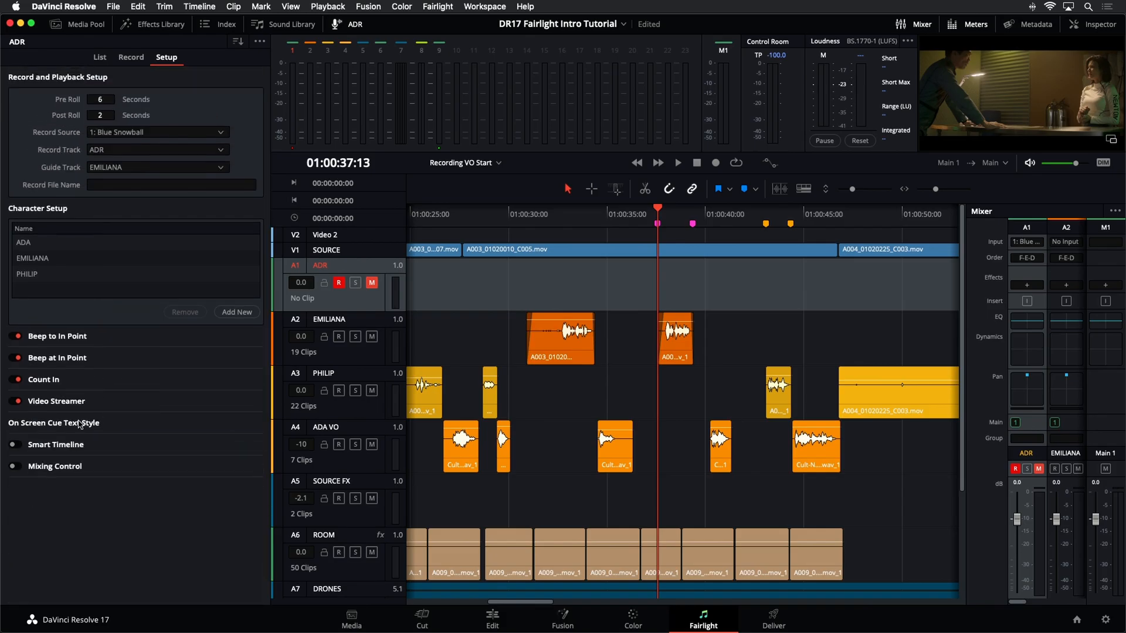
# Step: Turn on Smart Timeline, review its movement and auto zoom options, and collapse them
pyautogui.click(14, 445)
pyautogui.click(83, 448)
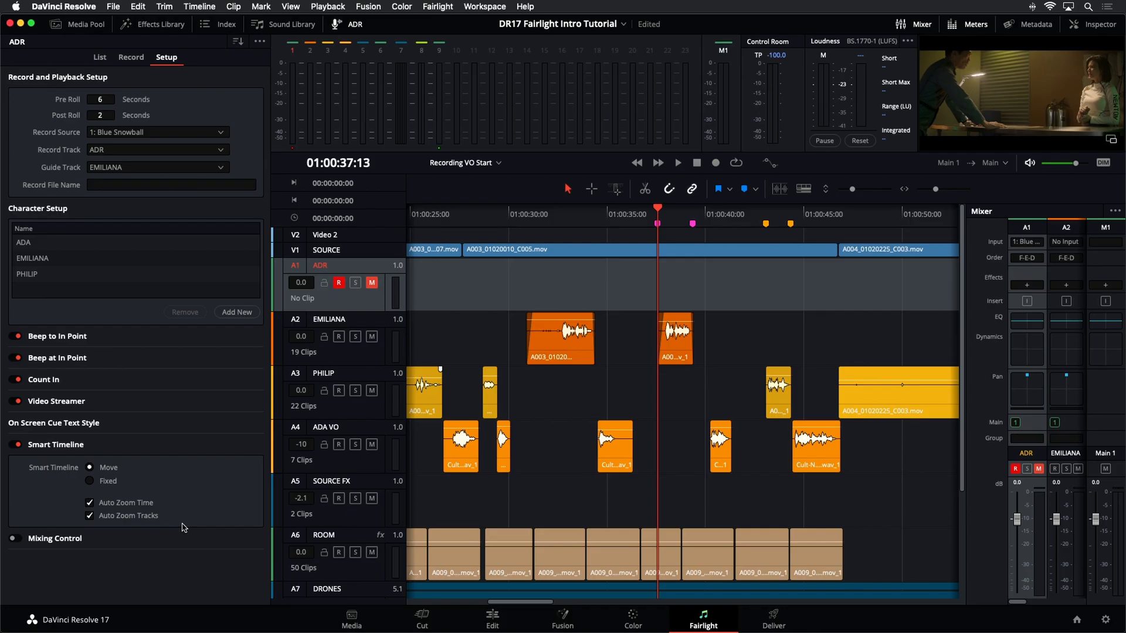
pyautogui.click(89, 444)
# Step: Enable Mixing Control to review its guide and record track level options, and switch it off again
pyautogui.click(18, 467)
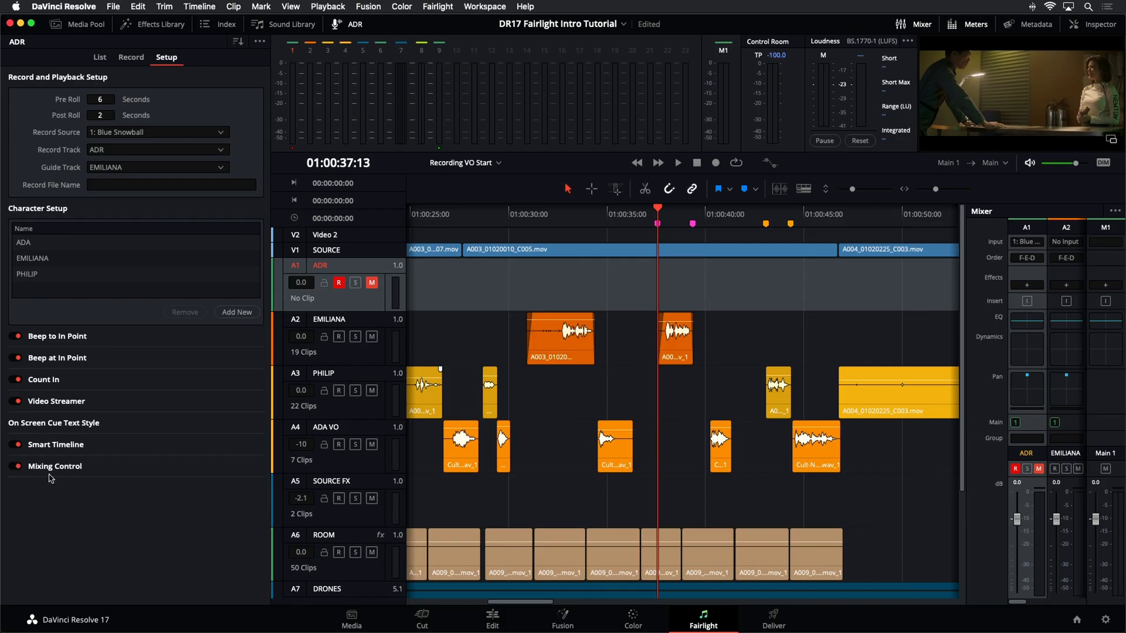
pyautogui.click(115, 471)
pyautogui.scroll(-3, 121, 481)
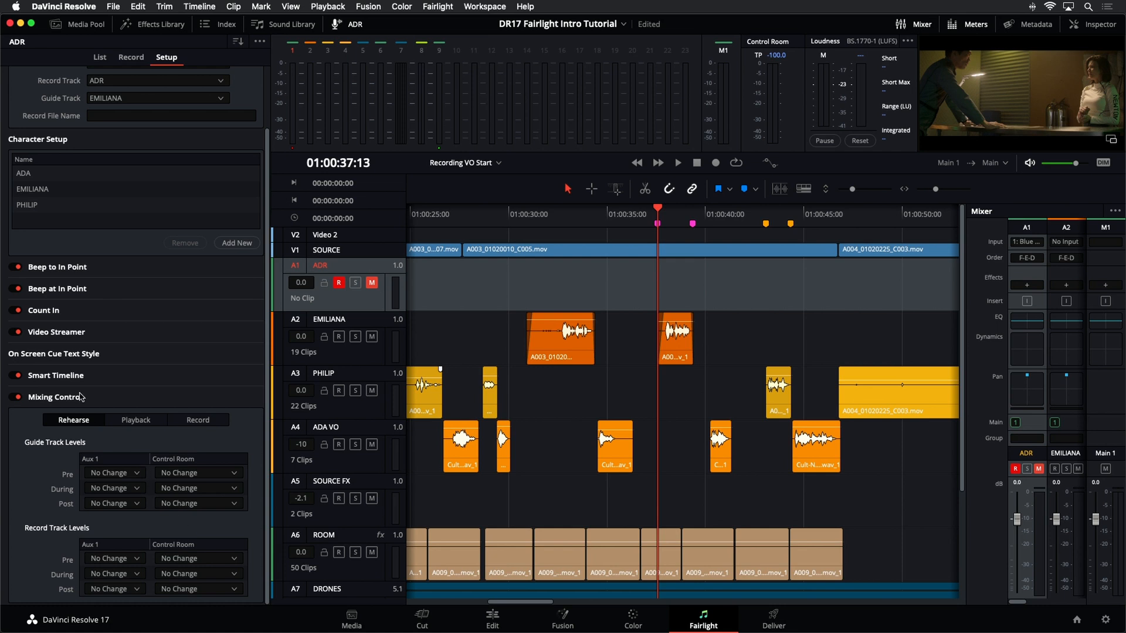
pyautogui.click(17, 397)
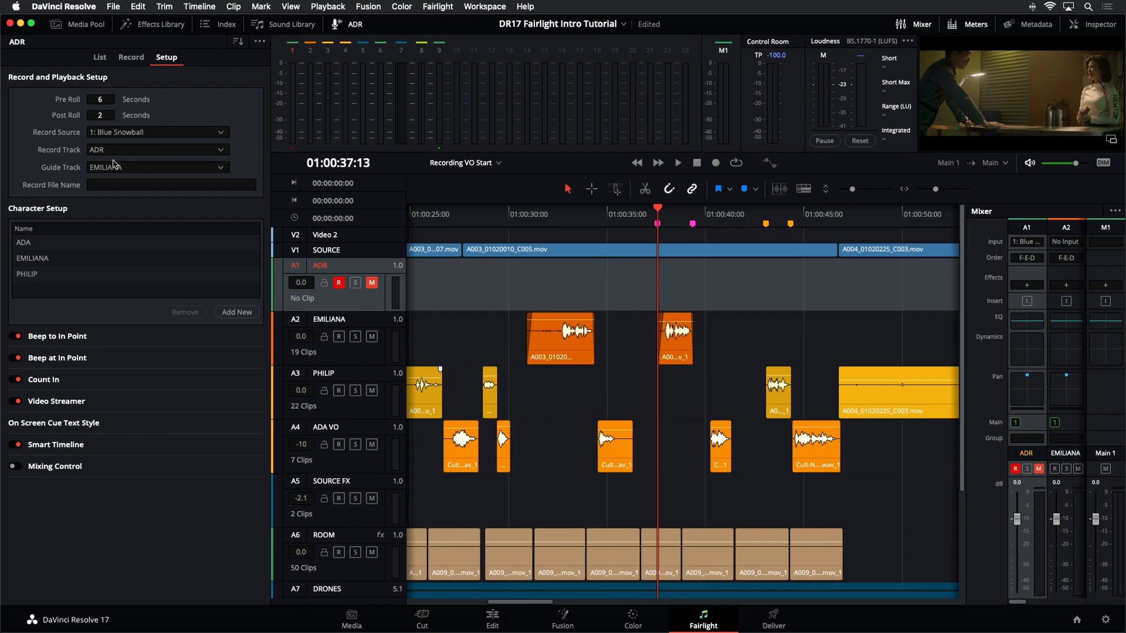
# Step: Show the ADR cue list and enlarge the timeline around the clip between the pink markers
pyautogui.click(97, 57)
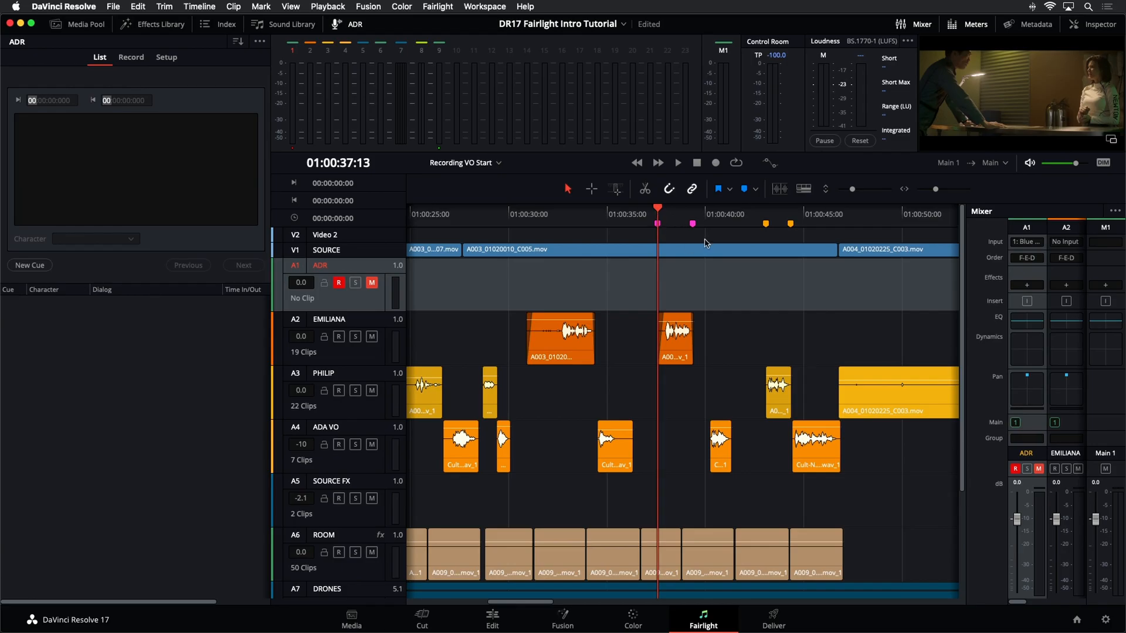
pyautogui.moveTo(684, 340)
pyautogui.scroll(2, 683, 347)
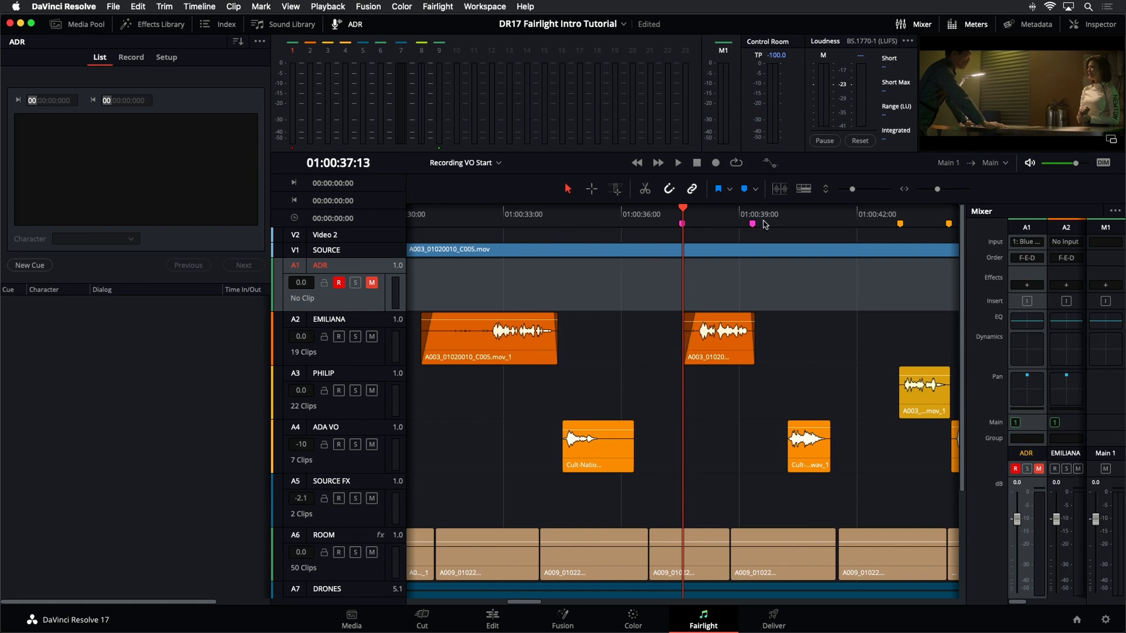
# Step: Solo the EMILIANA track, play her line between the pink markers, and unsolo the track
pyautogui.click(355, 337)
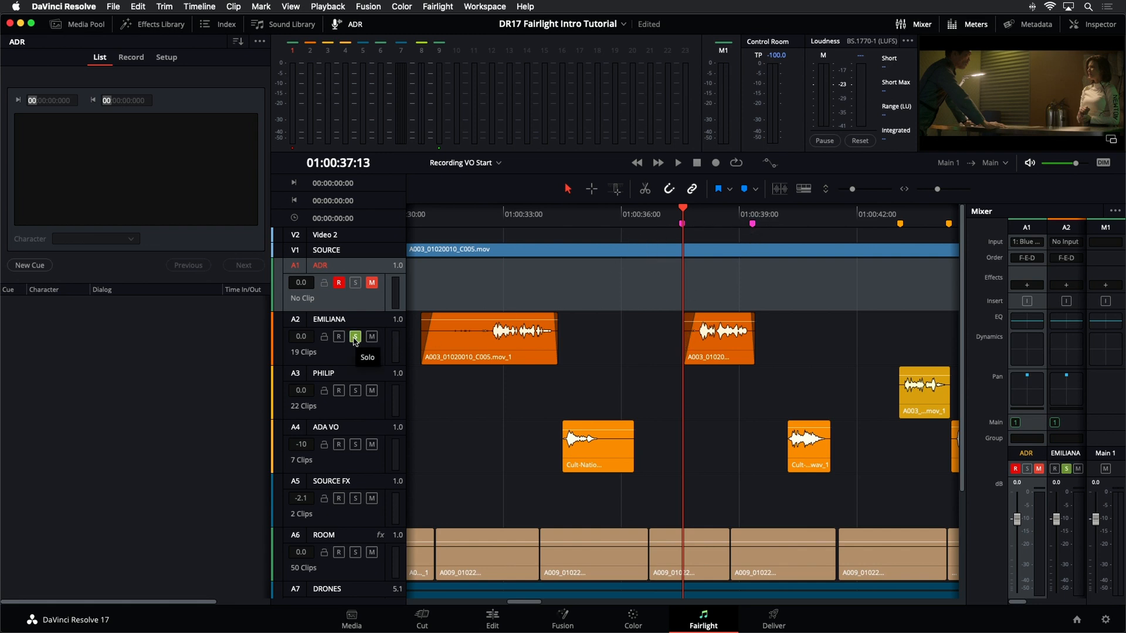
pyautogui.press('space')
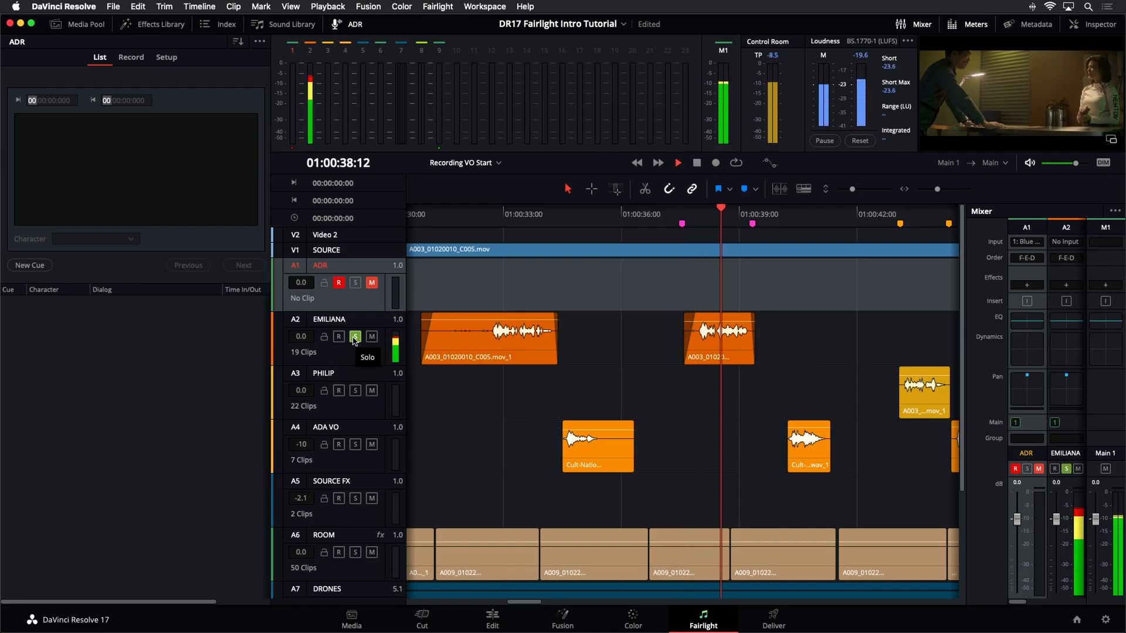
pyautogui.press('space')
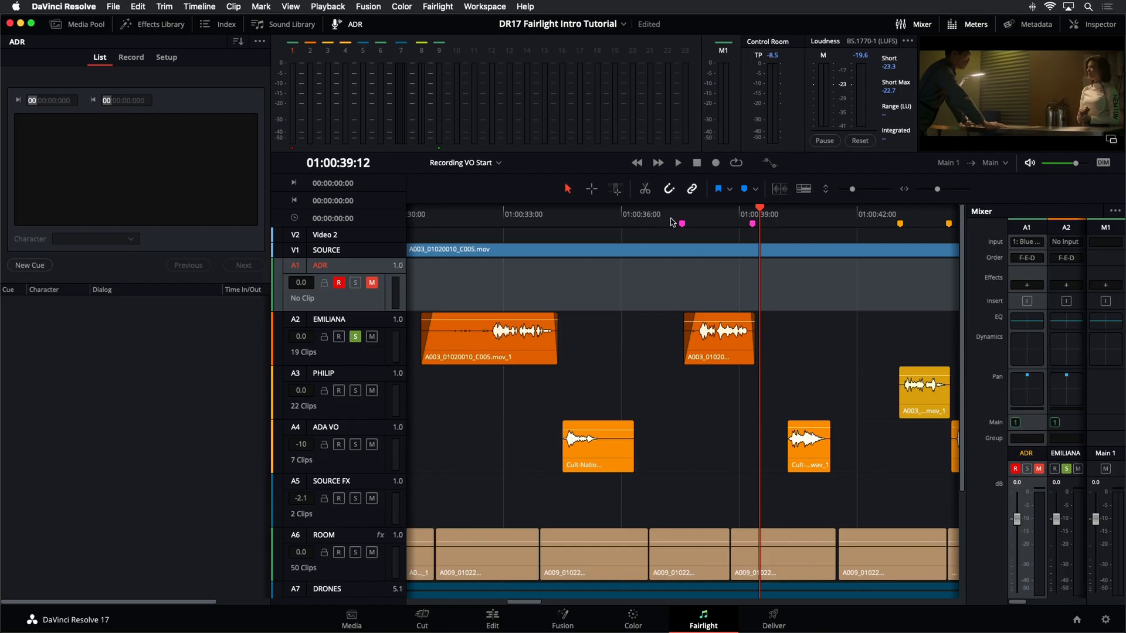
pyautogui.click(355, 337)
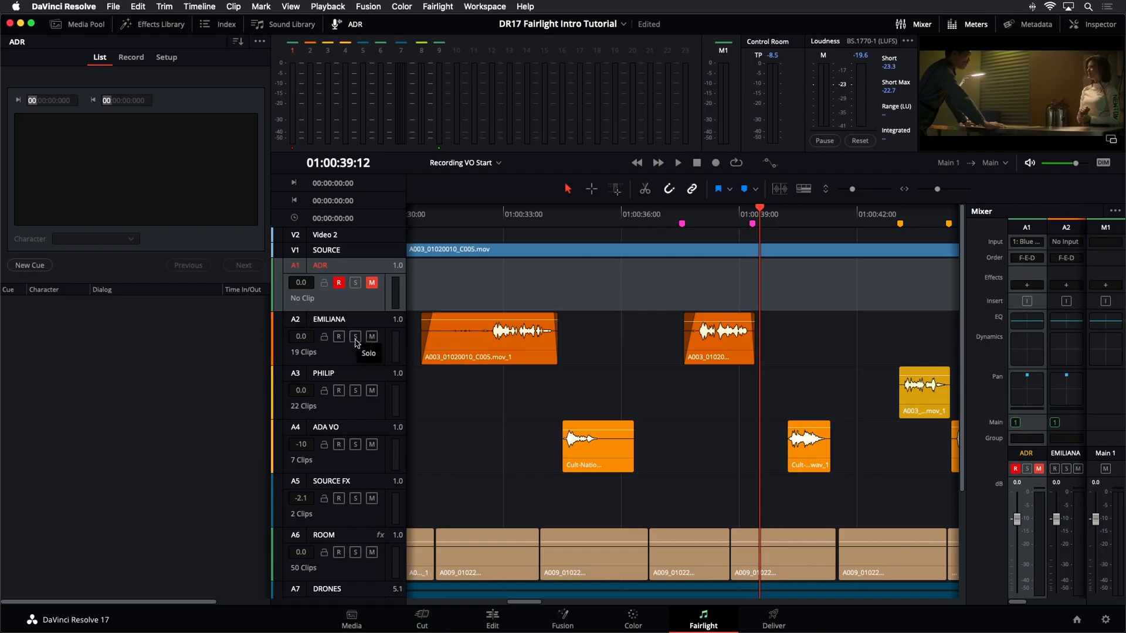
# Step: Jump the playhead between the two pink markers and leave it on the first one at 01:00:37:13
pyautogui.click(680, 214)
pyautogui.moveTo(658, 217); pyautogui.dragTo(670, 217)
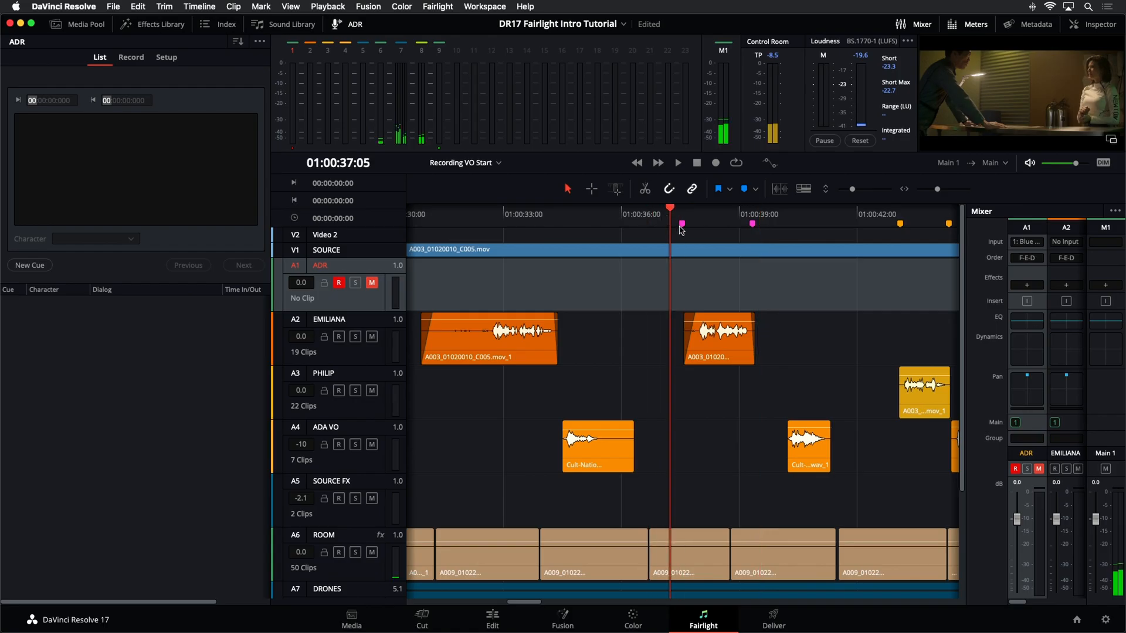
pyautogui.click(771, 215)
pyautogui.moveTo(771, 217); pyautogui.dragTo(770, 217)
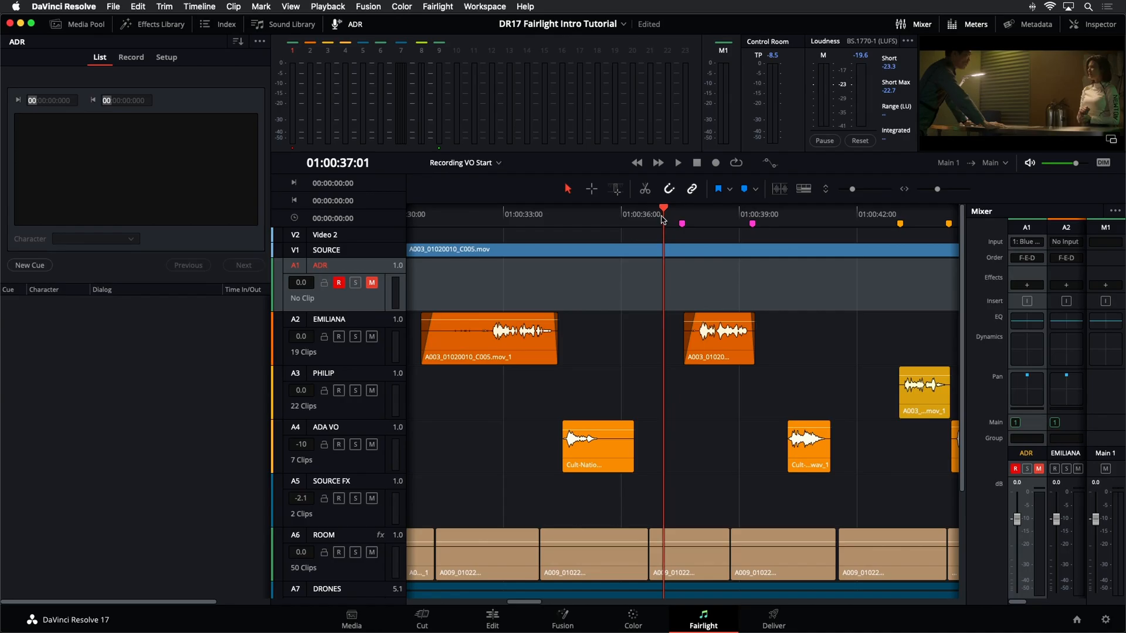
pyautogui.hotkey('shift', 'Down')
pyautogui.hotkey('shift', 'Down')
pyautogui.hotkey('shift', 'Up')
pyautogui.hotkey('shift', 'Down')
pyautogui.hotkey('shift', 'Up')
pyautogui.hotkey('shift', 'Down')
pyautogui.hotkey('shift', 'Up')
pyautogui.hotkey('shift', 'Down')
pyautogui.hotkey('shift', 'Up')
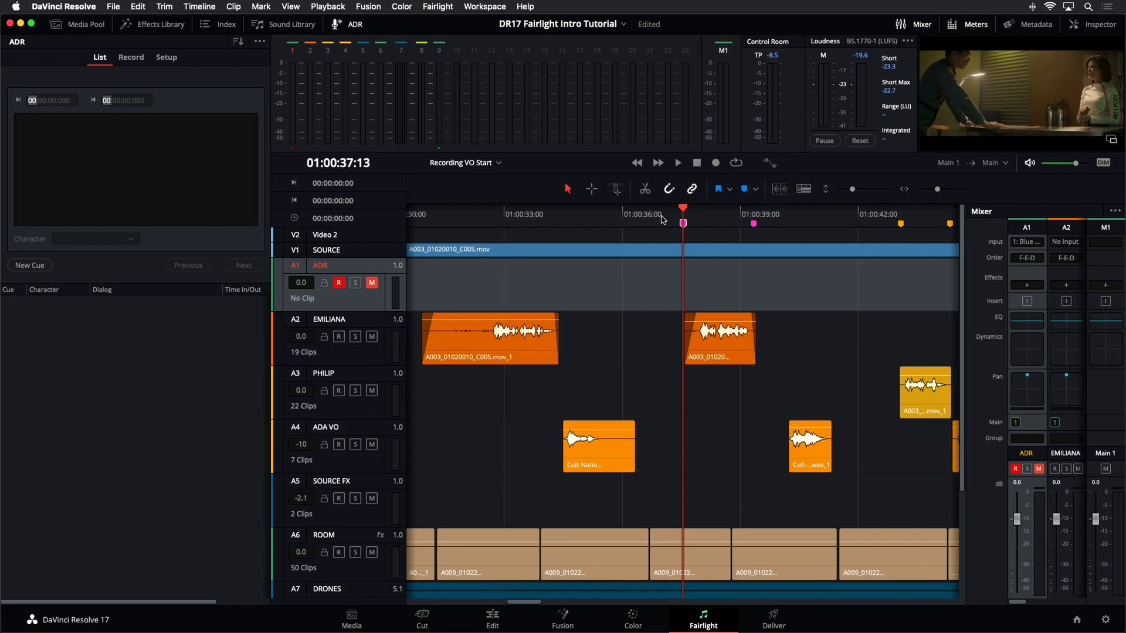
# Step: Mark the in point at the first pink marker, 01:00:37:13, and the out point at the second, 01:00:39:08
pyautogui.press('i')
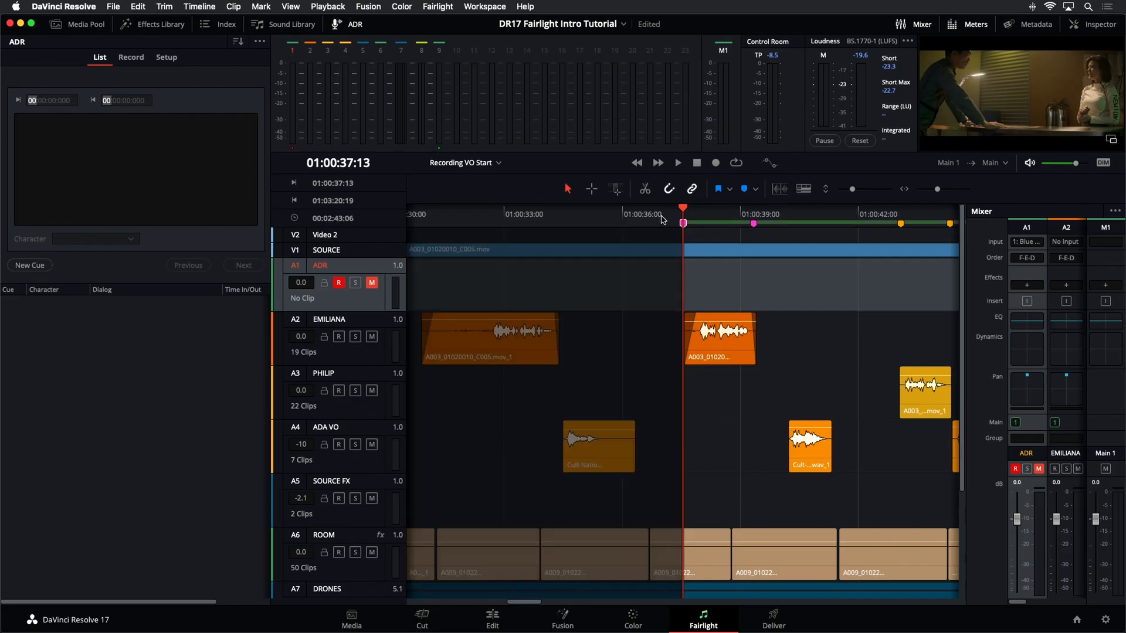
pyautogui.hotkey('shift', 'Down')
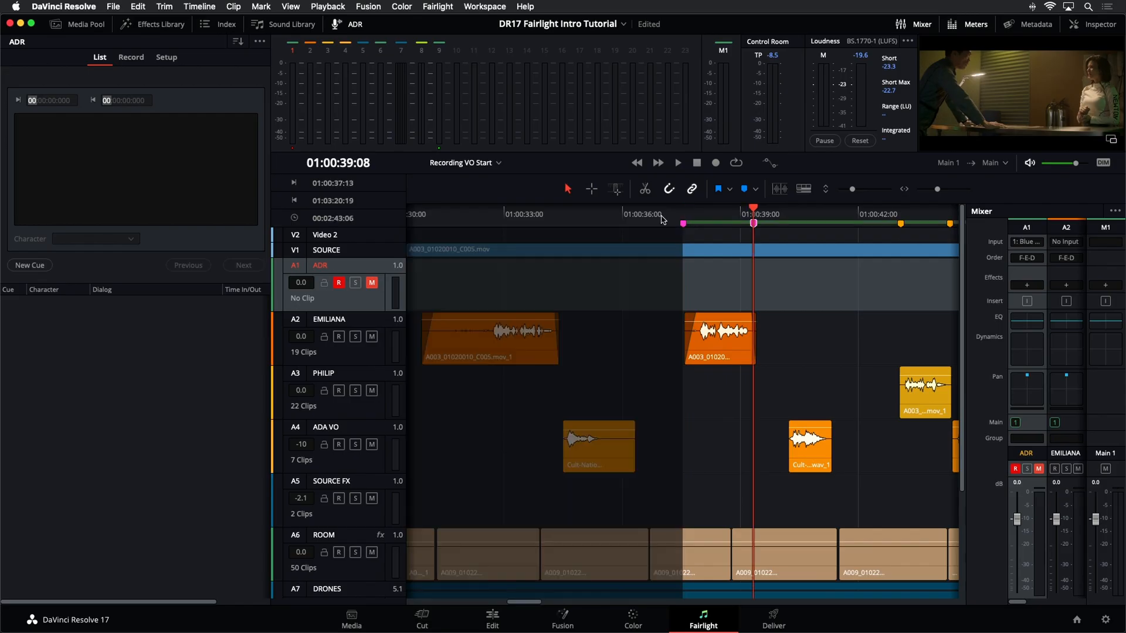
pyautogui.press('o')
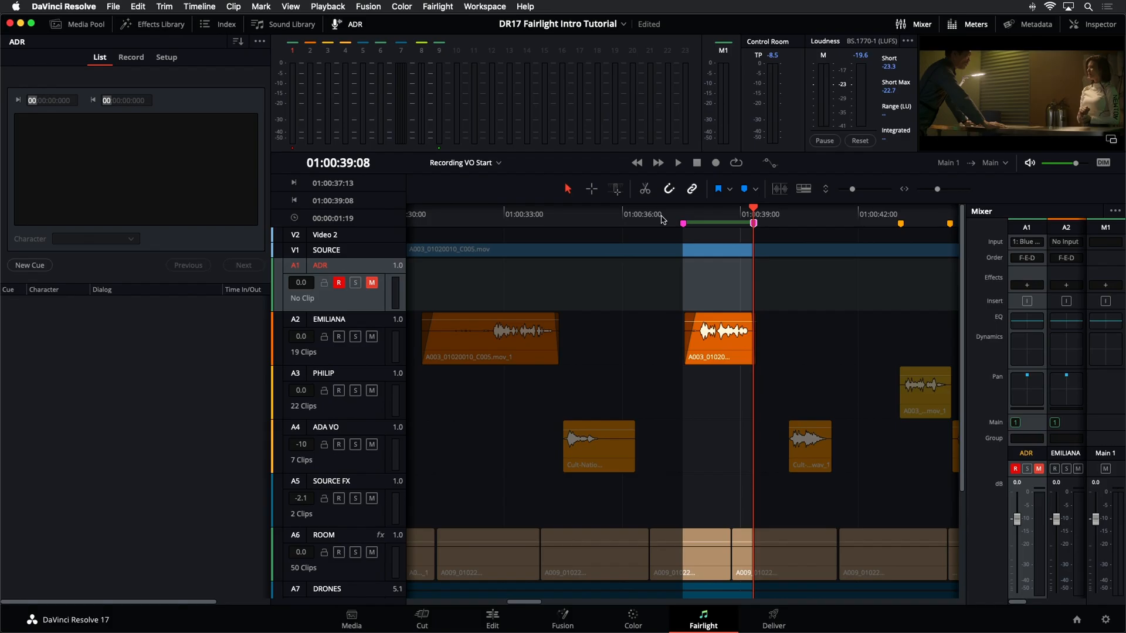
pyautogui.press('super+equal')
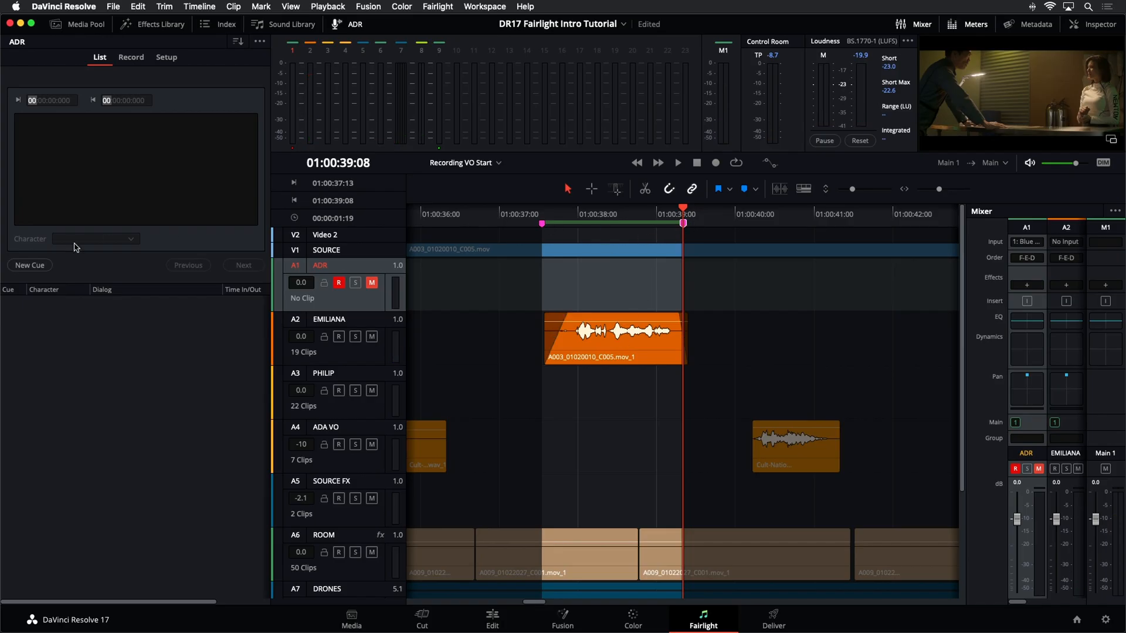
# Step: Create a new ADR cue from the marked range, assign it to EMILIANA and enter the dialog "Identify the person on the medlab"
pyautogui.click(28, 267)
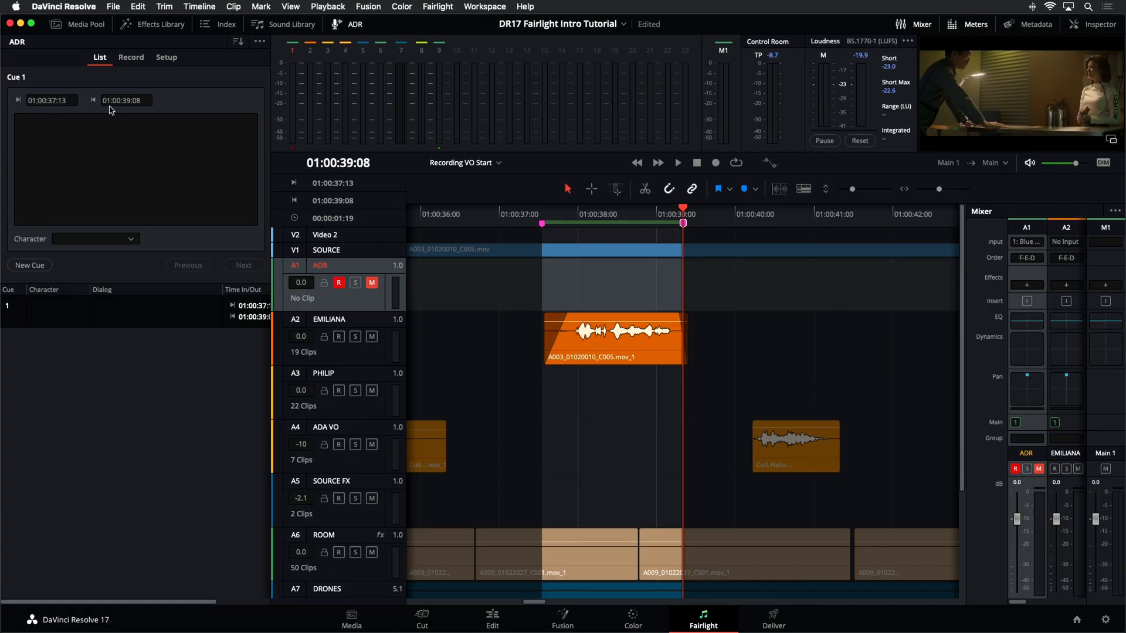
pyautogui.click(124, 244)
pyautogui.click(120, 274)
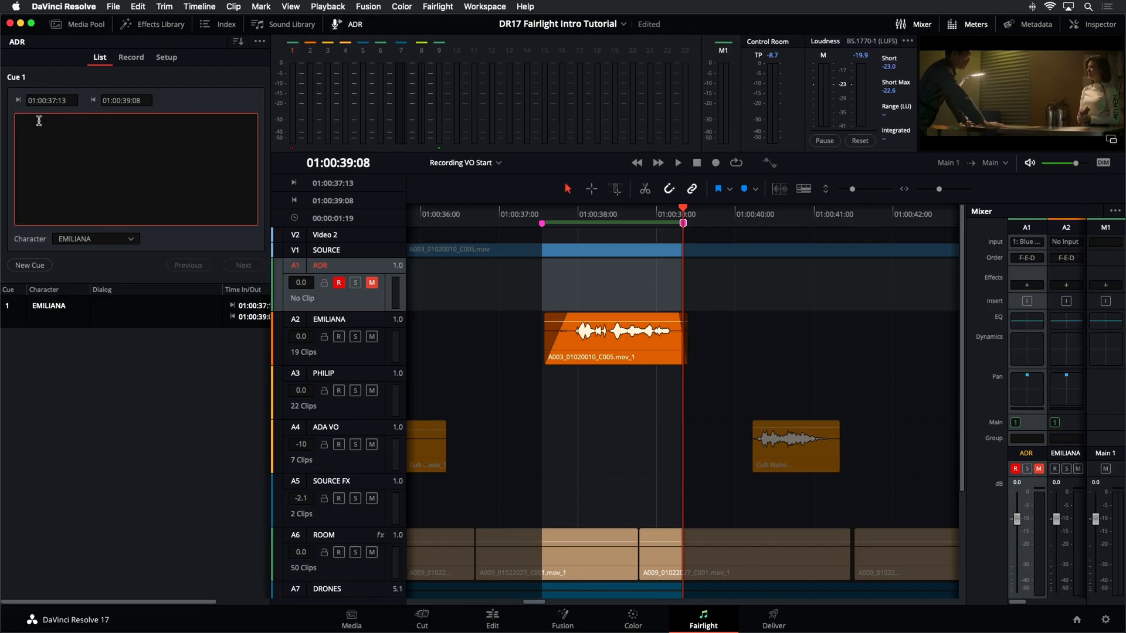
pyautogui.write('dentify the person on the medlab')
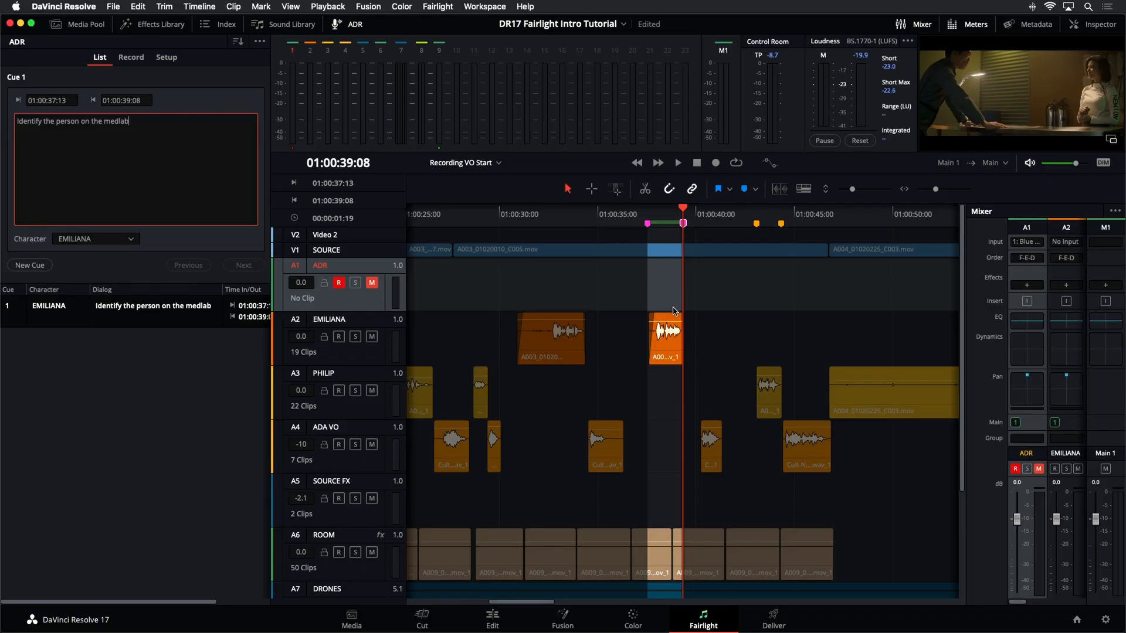
pyautogui.click(681, 291)
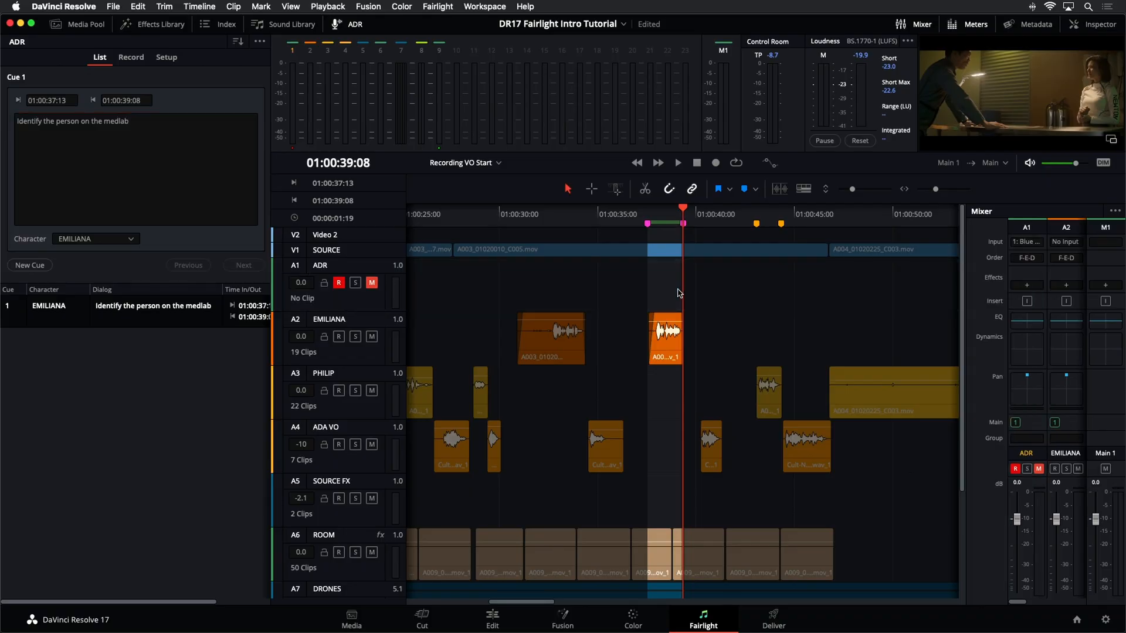
# Step: Clear the timeline's in and out points and bring up the list of marking commands
pyautogui.hotkey('alt', 'x')
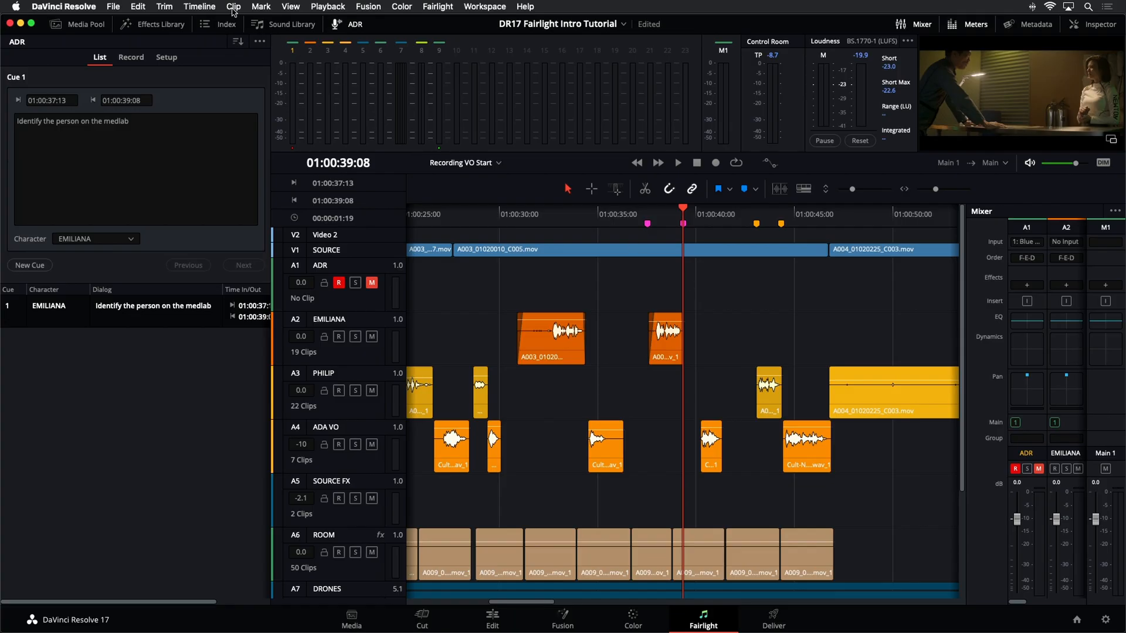
pyautogui.click(261, 8)
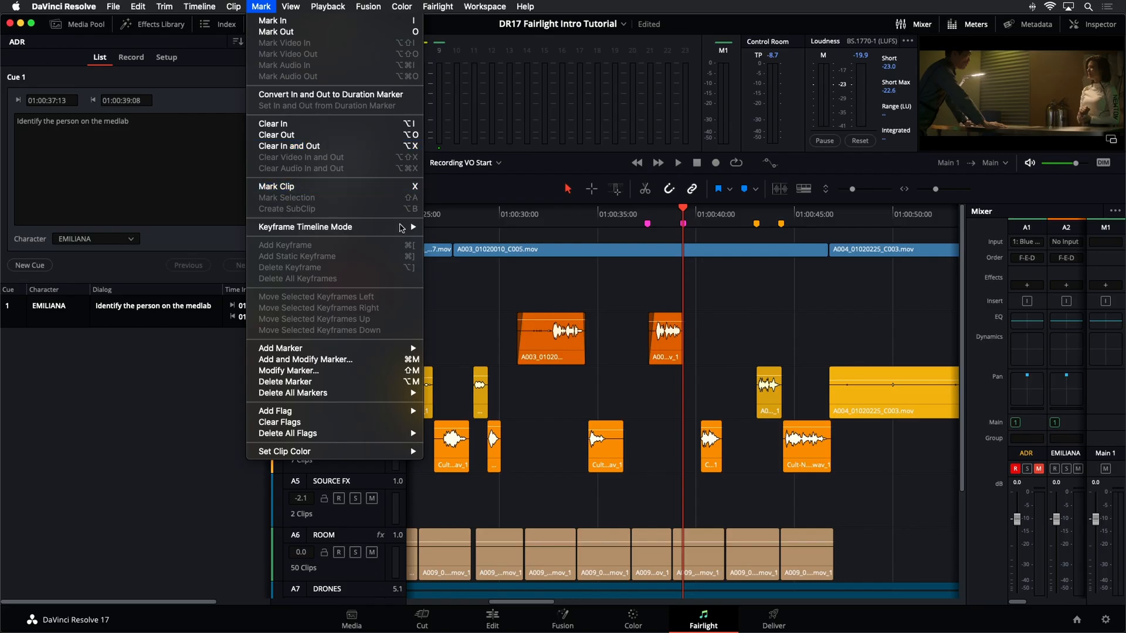
# Step: Mark the PHILIP clip at the first orange marker as the timeline range, 01:00:43:01 to 01:00:44:09, using Range Selection mode, and play it back
pyautogui.click(626, 288)
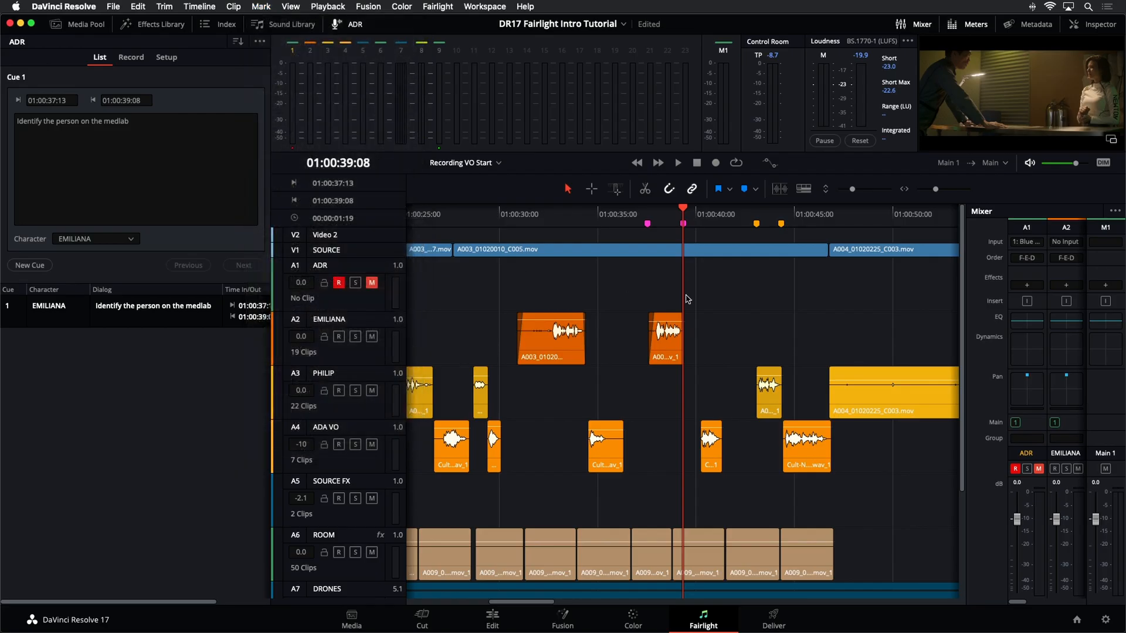
pyautogui.click(754, 215)
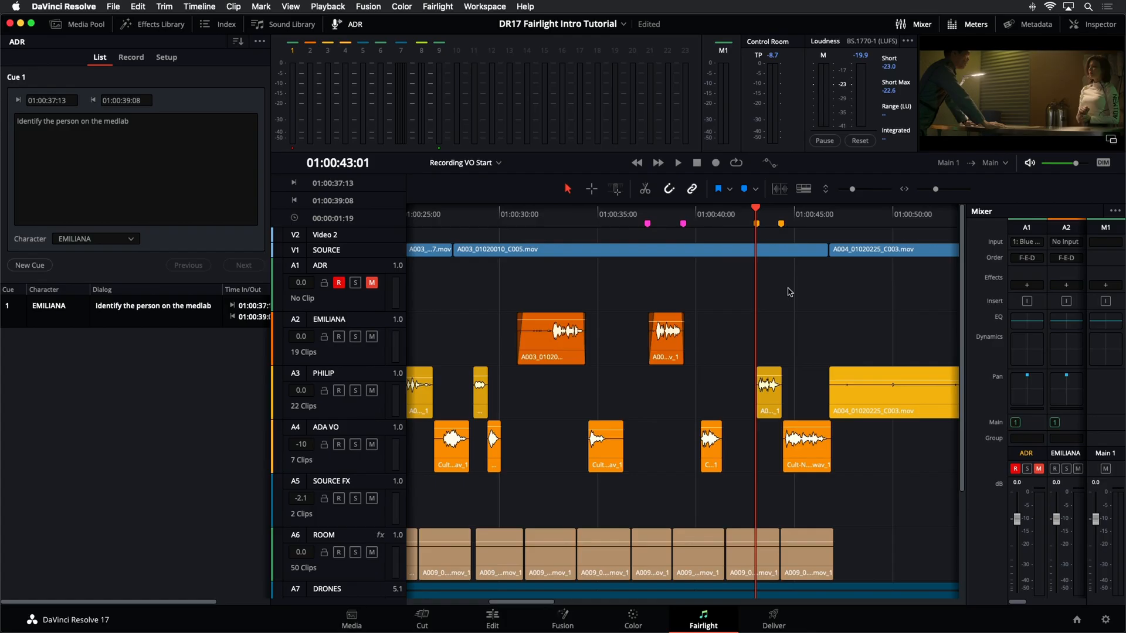
pyautogui.press('super+=')
pyautogui.press('super+=')
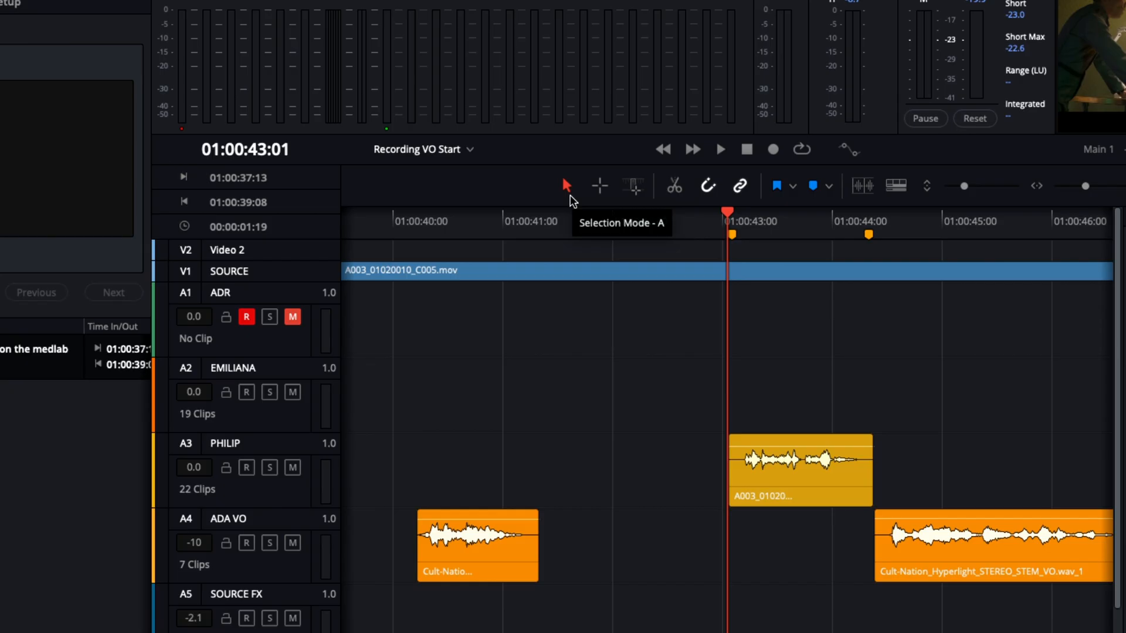
pyautogui.click(600, 187)
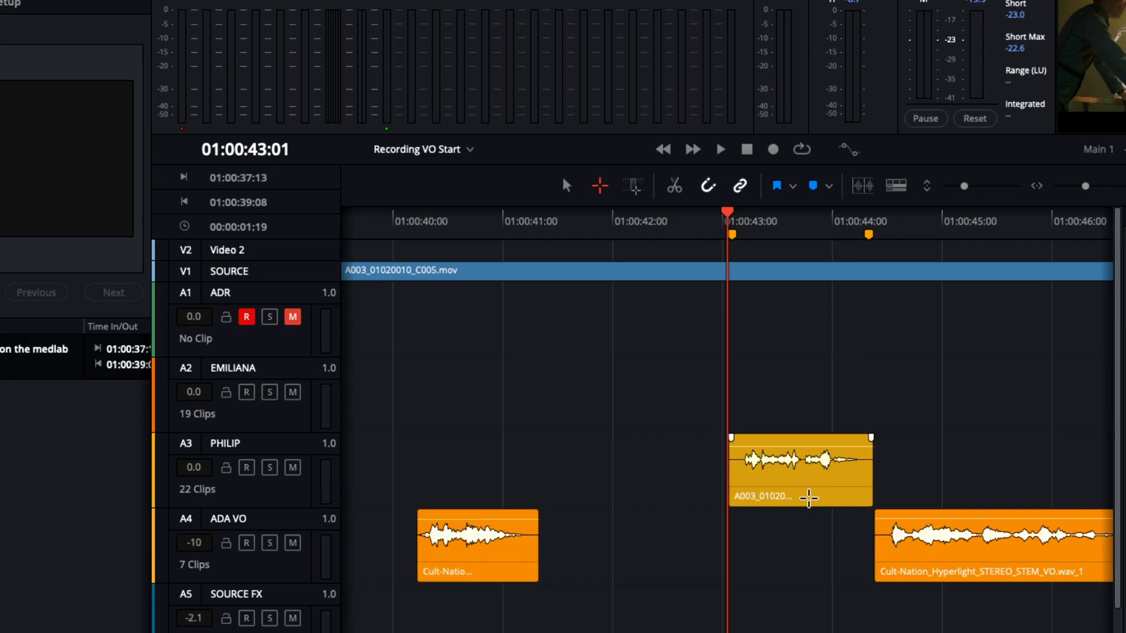
pyautogui.click(809, 496)
pyautogui.doubleClick(809, 496)
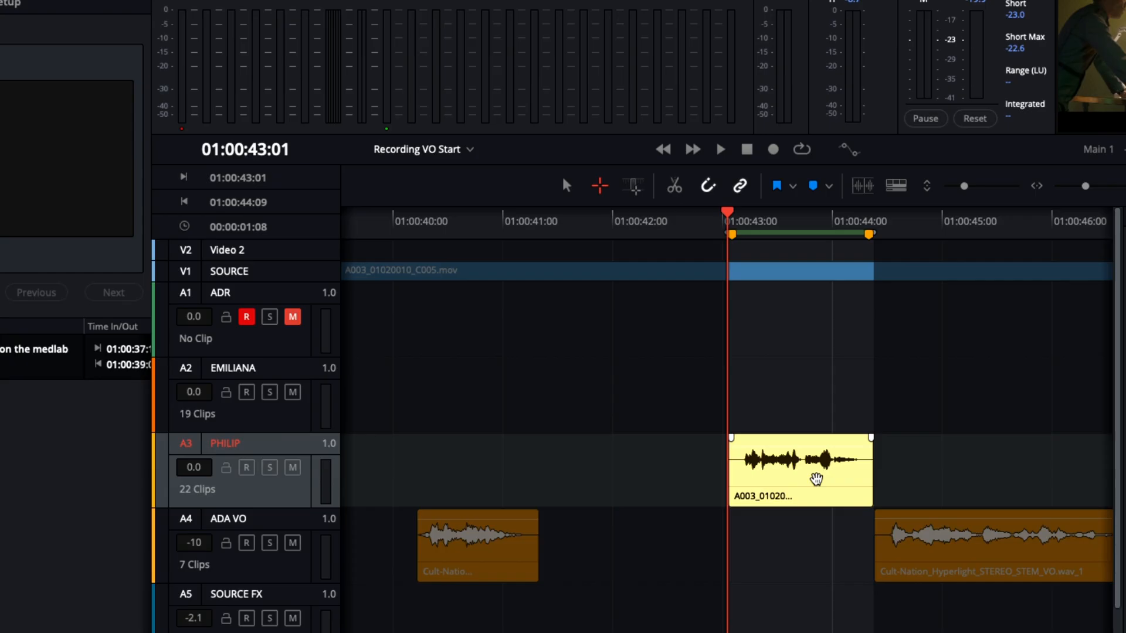
pyautogui.press('a')
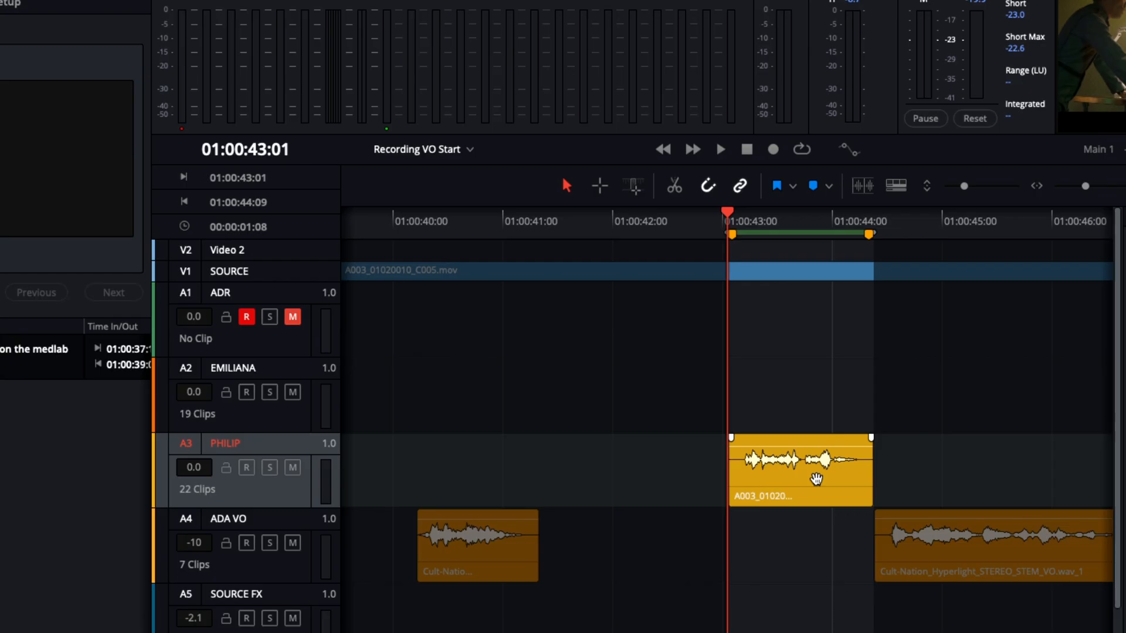
pyautogui.press('space')
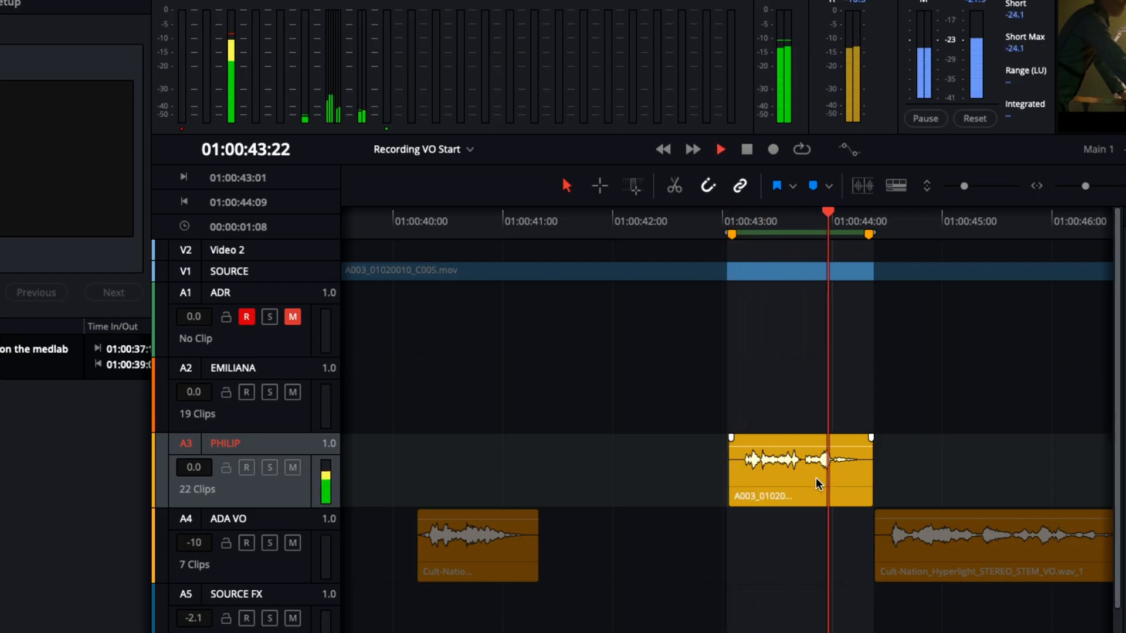
pyautogui.press('space')
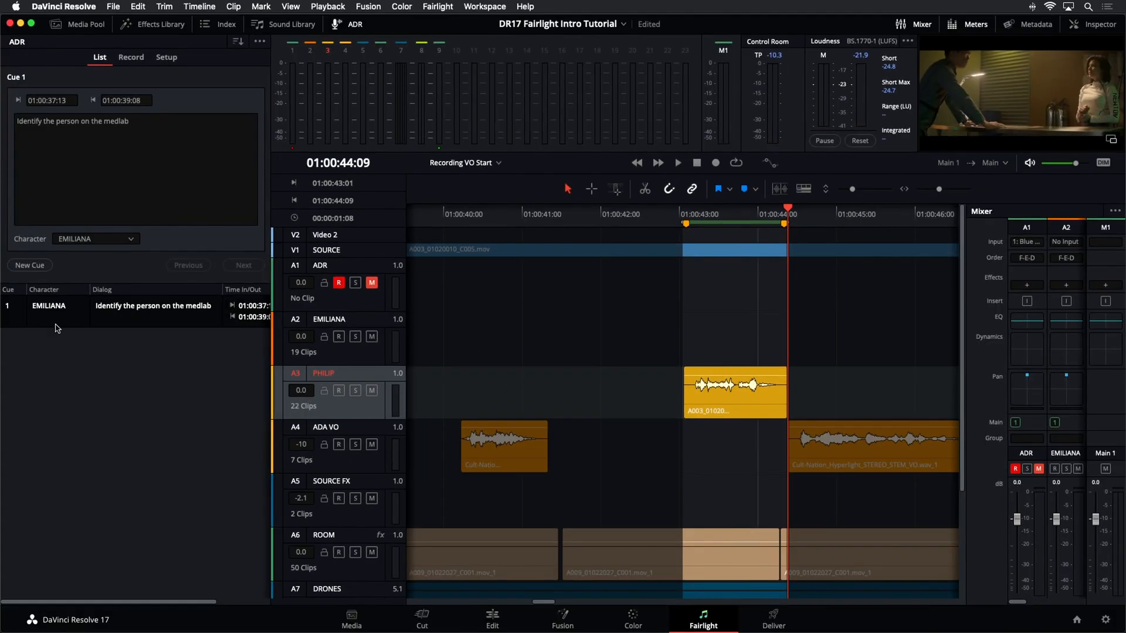
# Step: Create a second ADR cue from the marked range, assign it to PHILIP and enter the dialog "ADA, how is that possible?"
pyautogui.click(42, 270)
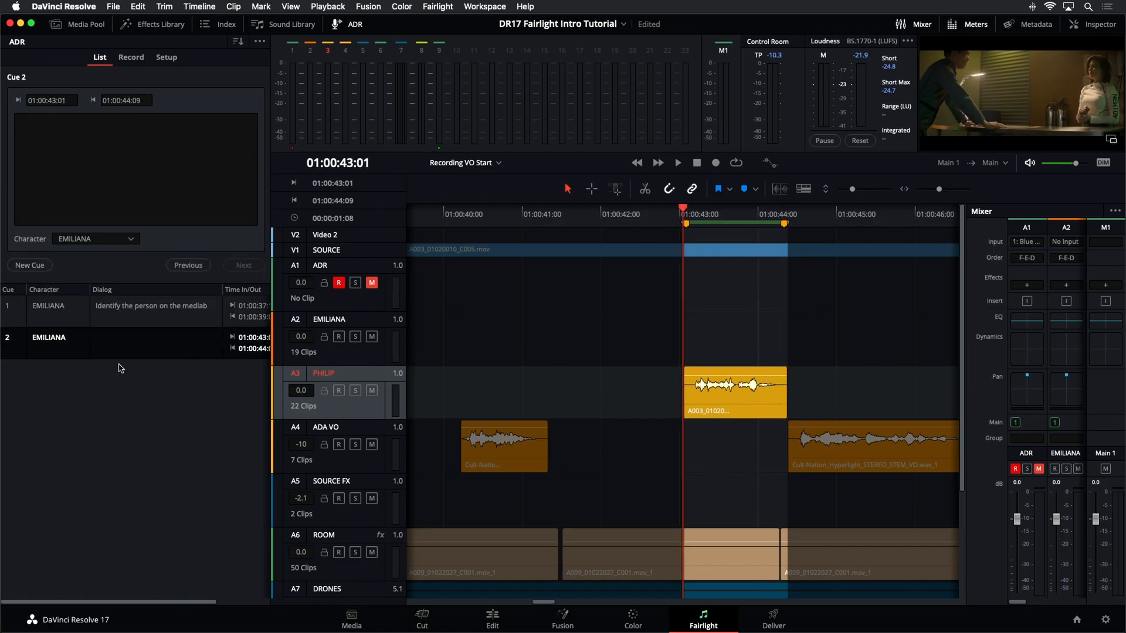
pyautogui.click(118, 241)
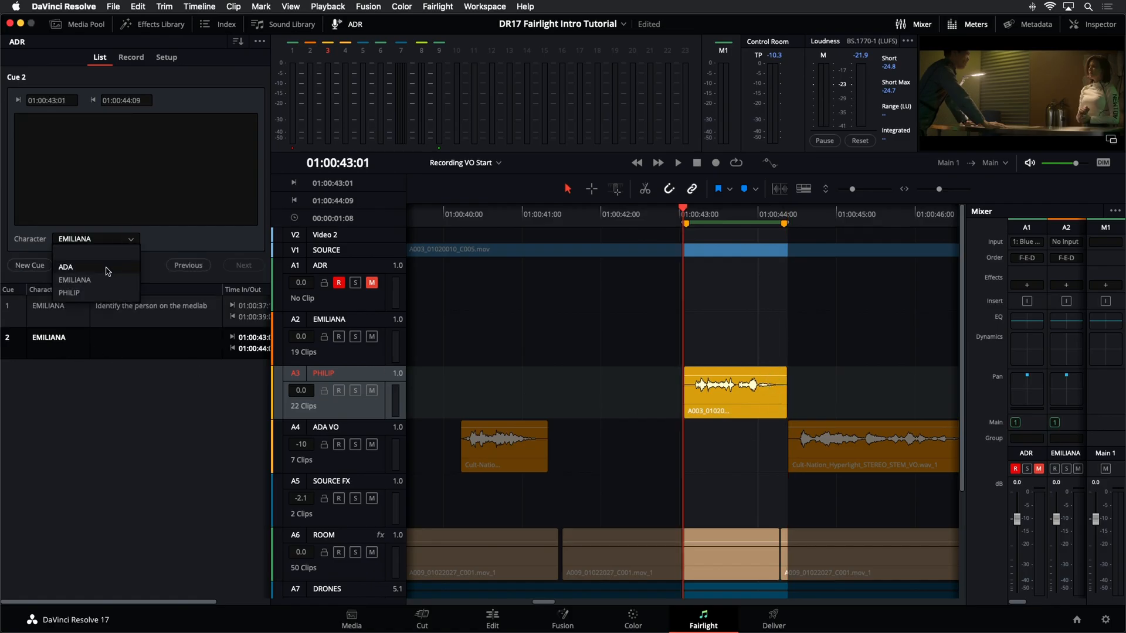
pyautogui.click(107, 293)
pyautogui.click(100, 156)
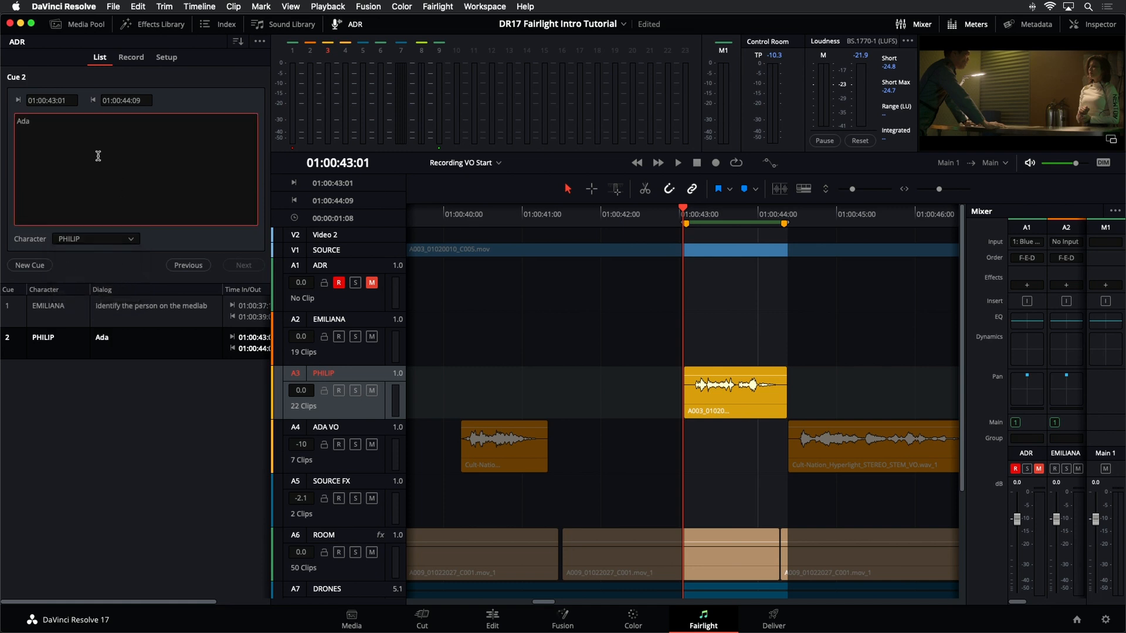
pyautogui.press('BackSpace')
pyautogui.press('BackSpace')
pyautogui.write('DA, how is that possible?')
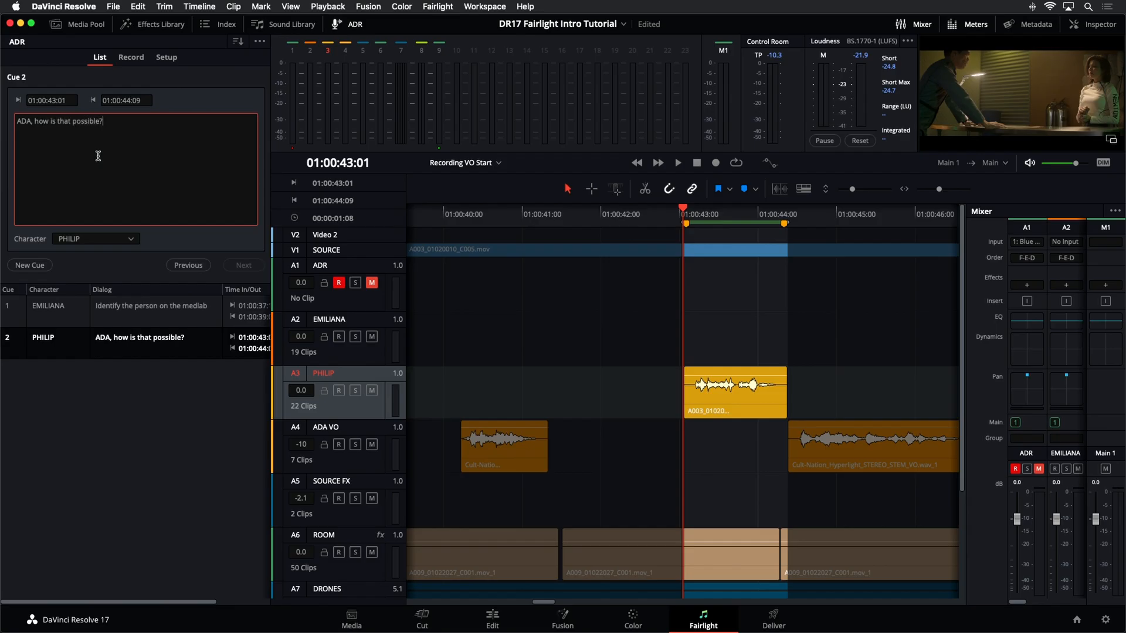
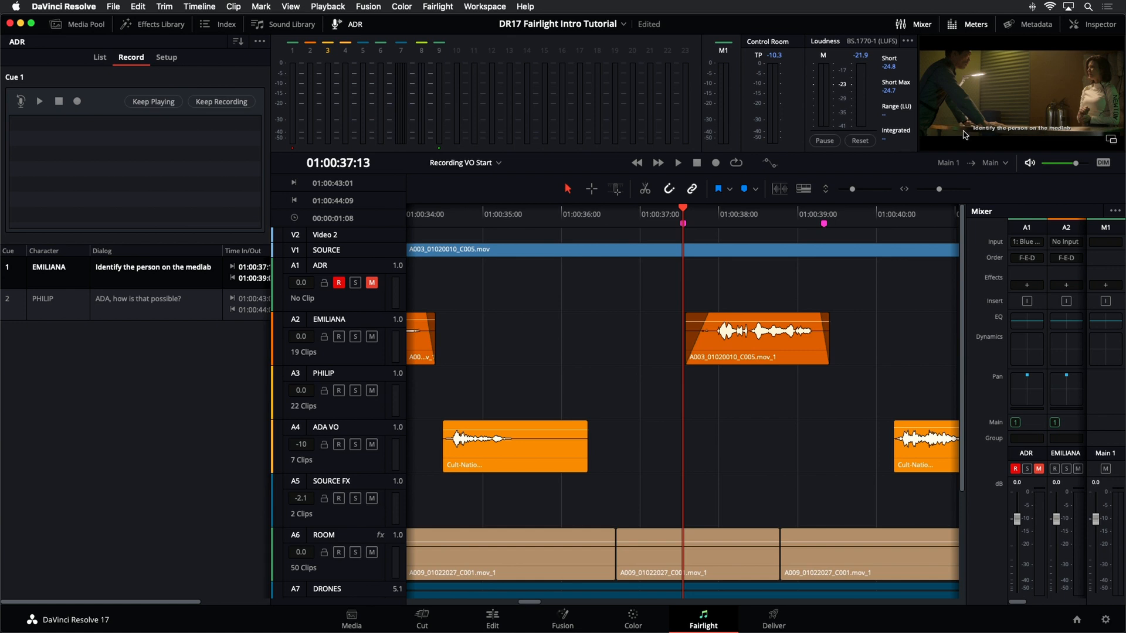
# Step: Preview the picture for cue 1 full screen, return to the Fairlight page and rehearse the cue
pyautogui.press('super+f')
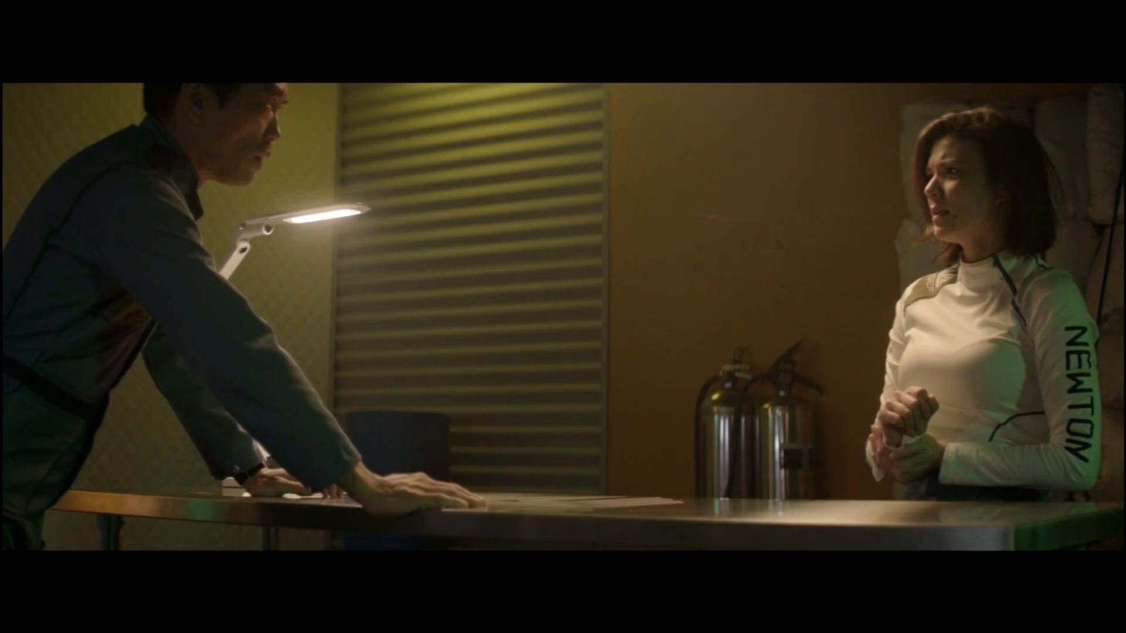
pyautogui.press('Escape')
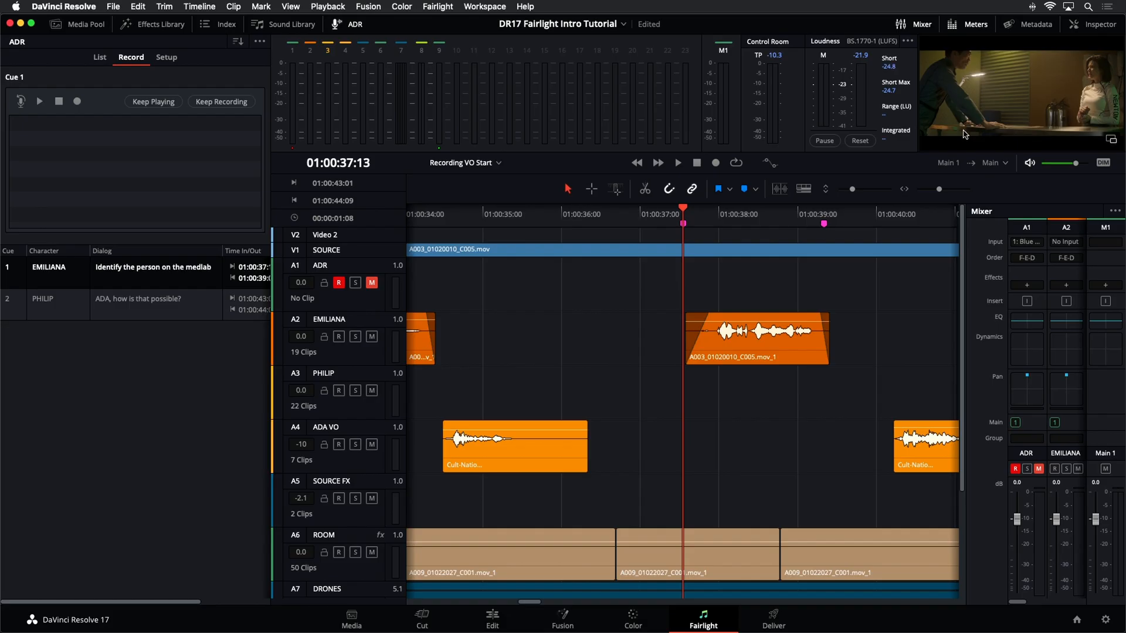
pyautogui.click(20, 100)
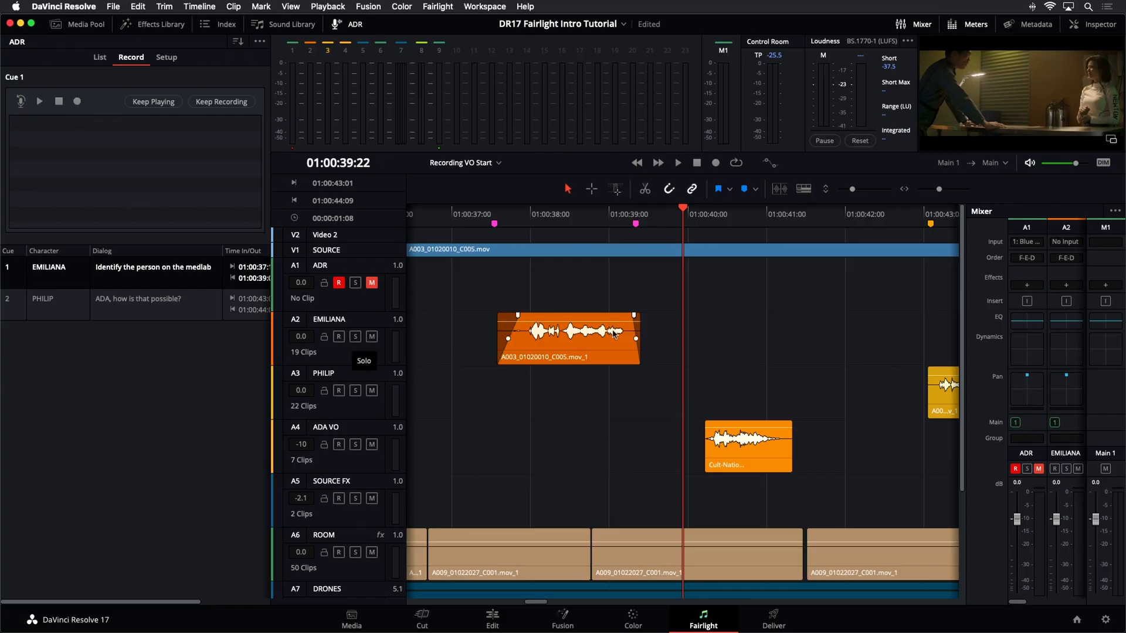
# Step: Float the viewer as a separate window over the upper timeline and mixer area, and hide the meters
pyautogui.click(1111, 139)
pyautogui.moveTo(793, 282); pyautogui.dragTo(842, 56)
pyautogui.click(973, 26)
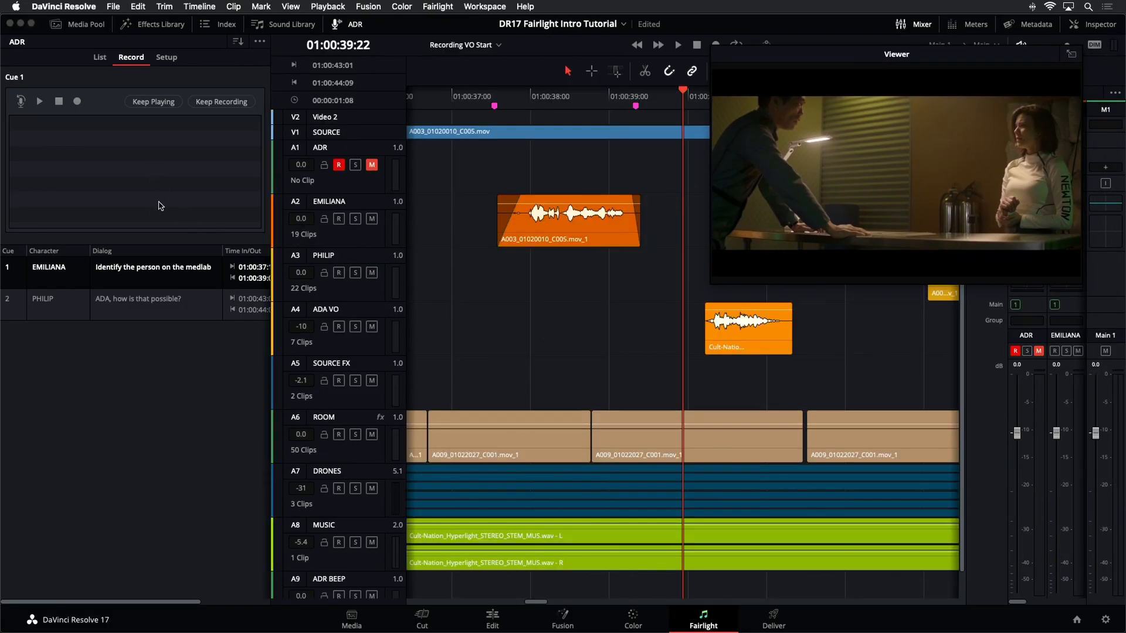
# Step: Record the first take of cue 1 and raise the recorded clip's volume on the ADR track
pyautogui.click(77, 102)
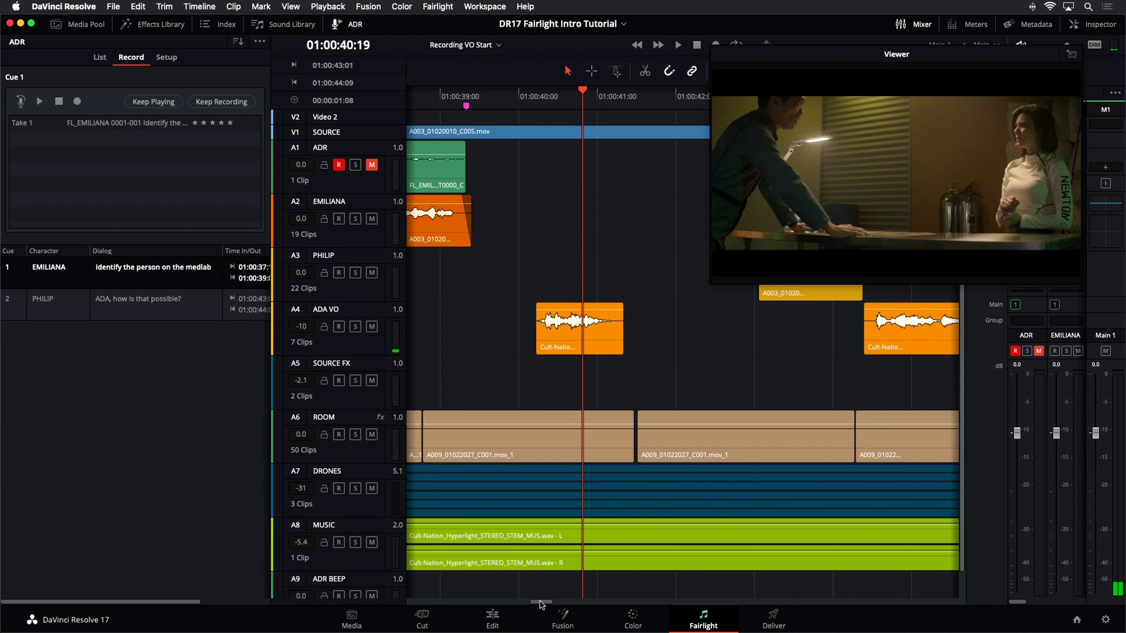
pyautogui.moveTo(541, 605); pyautogui.dragTo(534, 607)
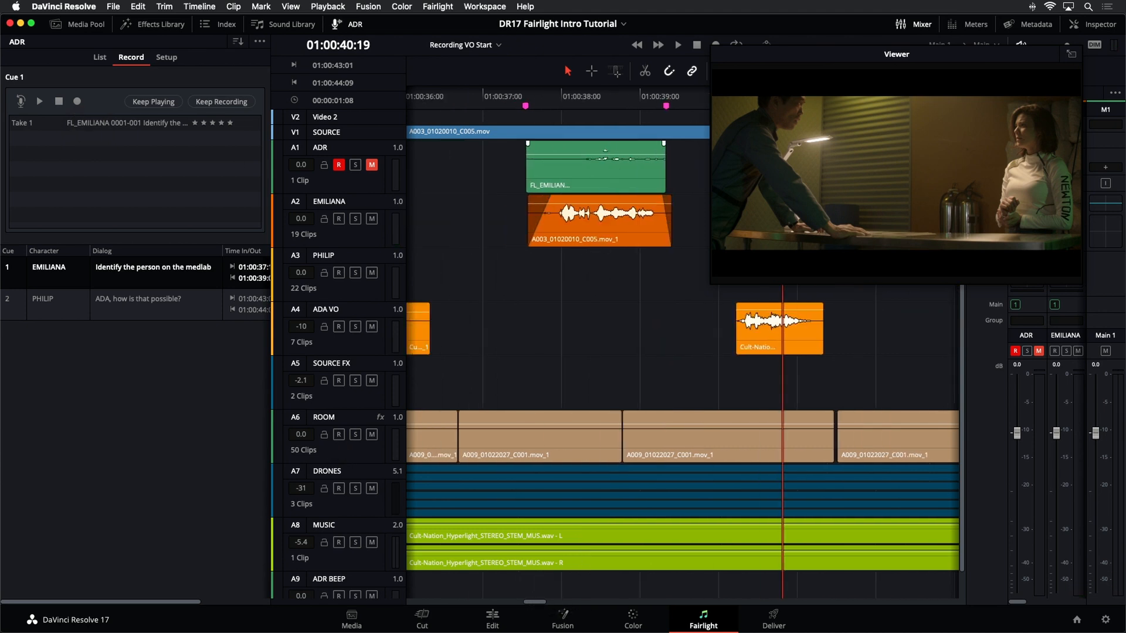
pyautogui.moveTo(604, 155); pyautogui.dragTo(604, 145)
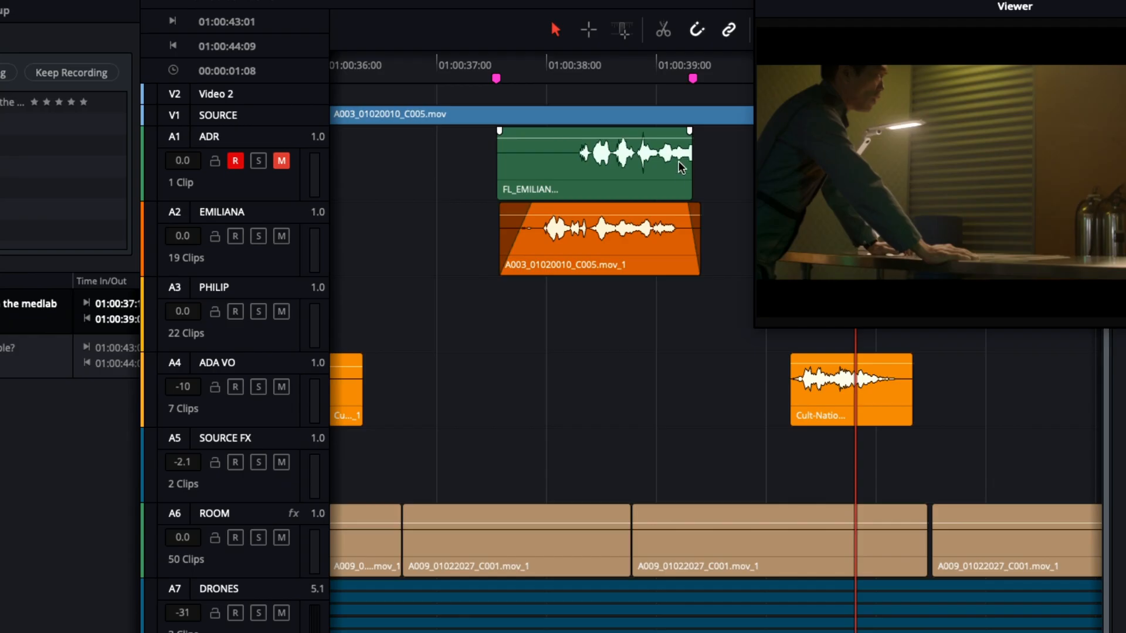
pyautogui.click(691, 170)
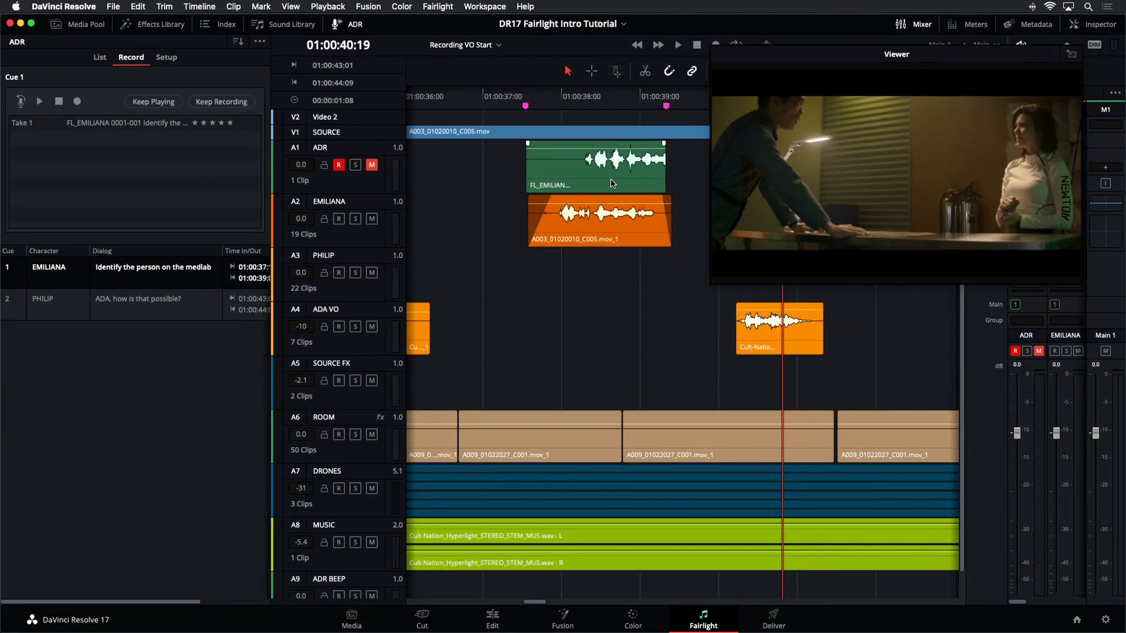
# Step: Enable Keep Recording and record a second take of cue 1 that runs past the cue's out point
pyautogui.click(240, 107)
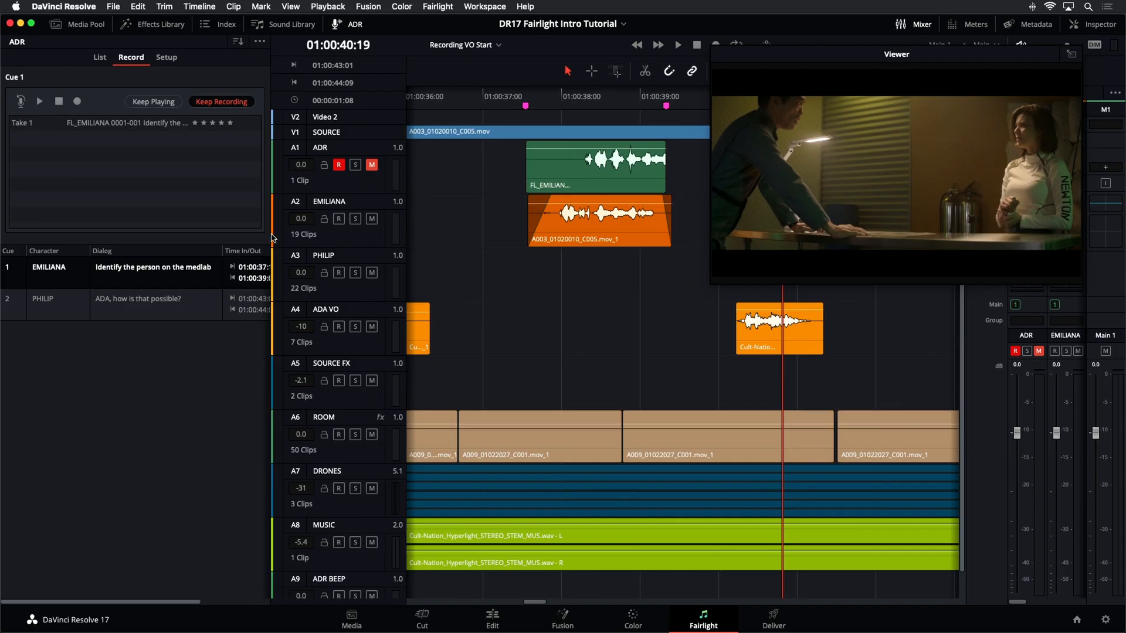
pyautogui.click(77, 102)
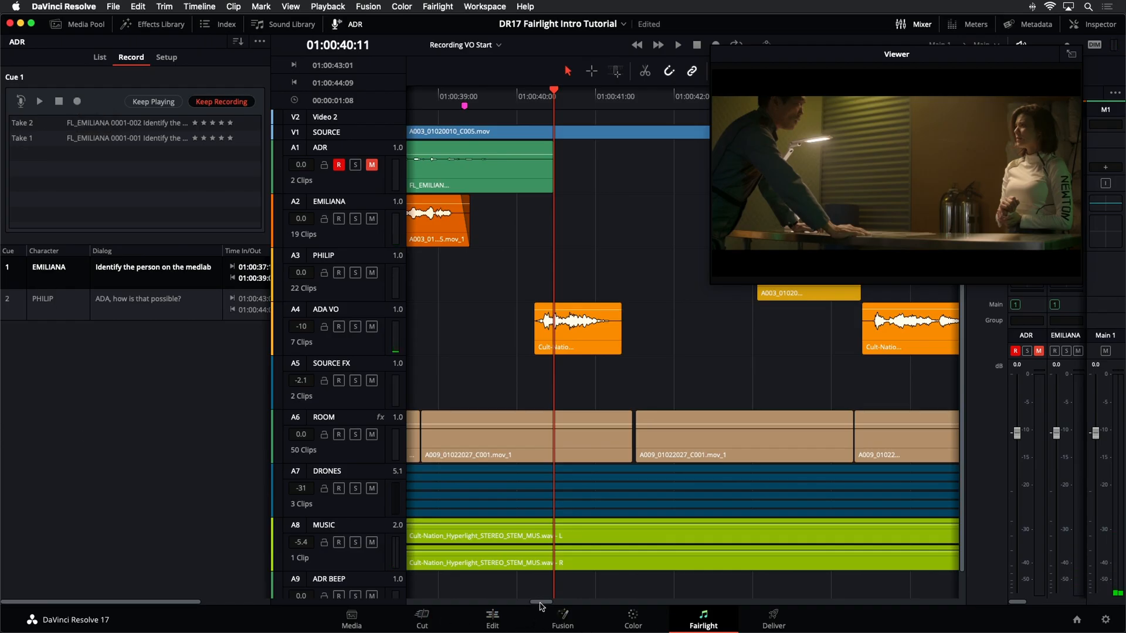
pyautogui.hscroll(-5, 540, 607)
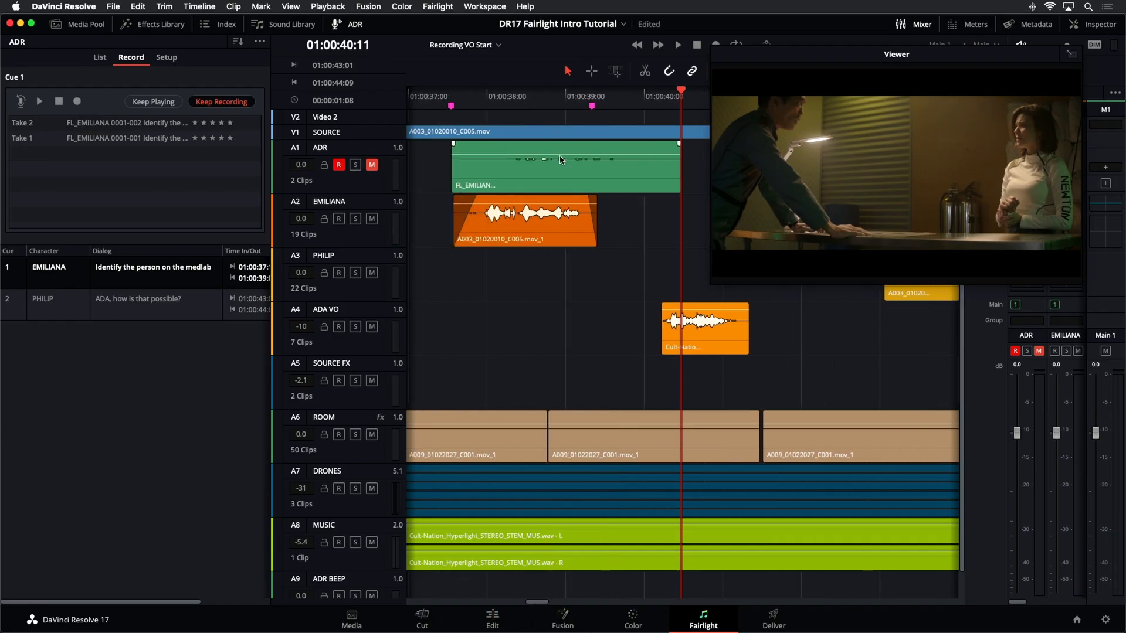
# Step: Raise the second take's volume, slide the clip earlier to match the original EMILIANA dialog and trim its start to the first pink marker
pyautogui.moveTo(561, 154); pyautogui.dragTo(562, 148)
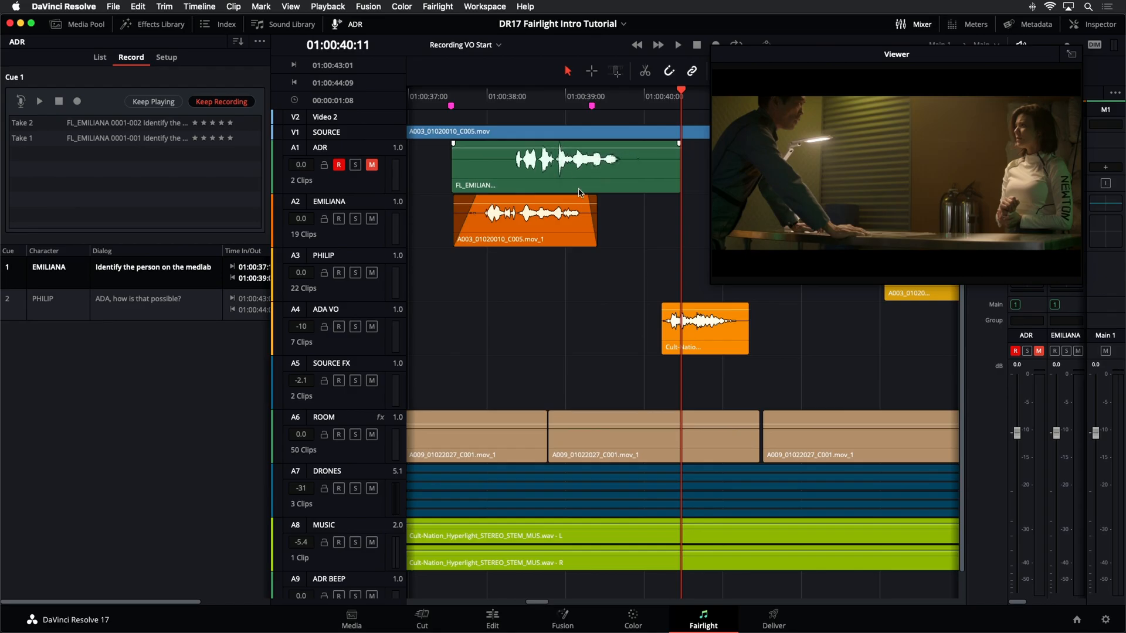
pyautogui.moveTo(579, 193); pyautogui.dragTo(535, 194)
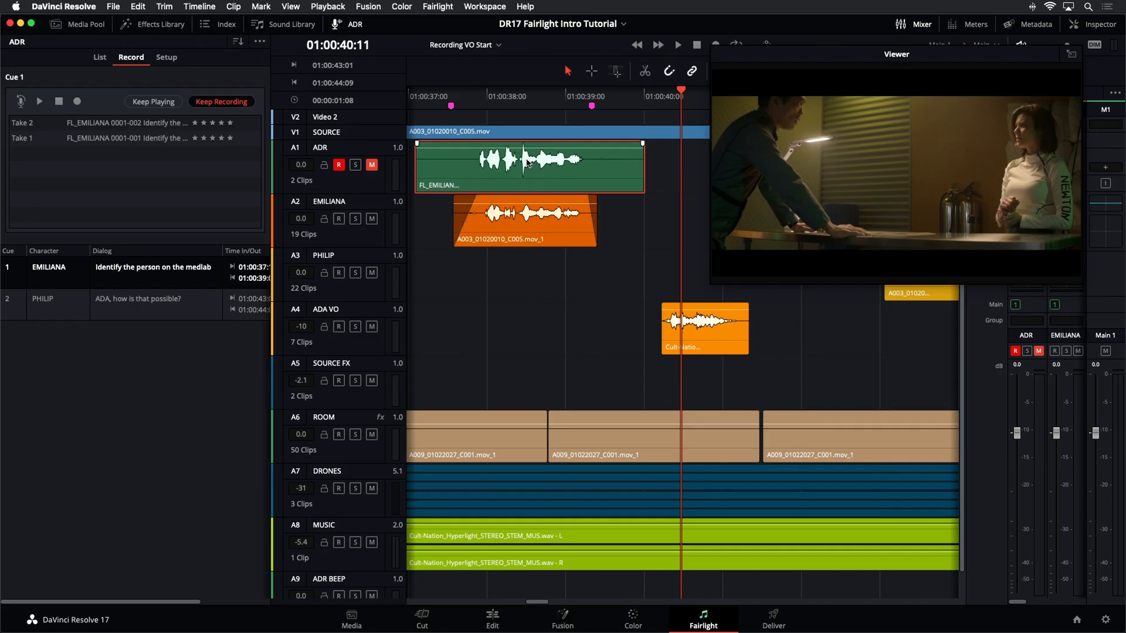
pyautogui.moveTo(413, 177); pyautogui.dragTo(450, 189)
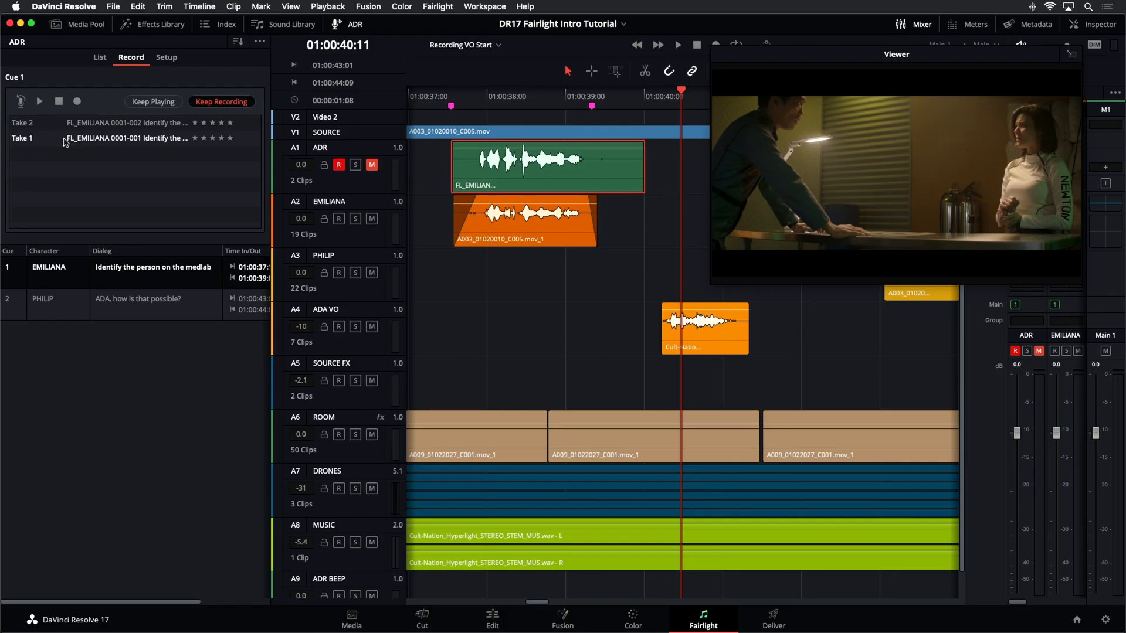
# Step: Show the audio track layers and increase the ADR track's height to display both stacked takes with their waveforms
pyautogui.click(291, 6)
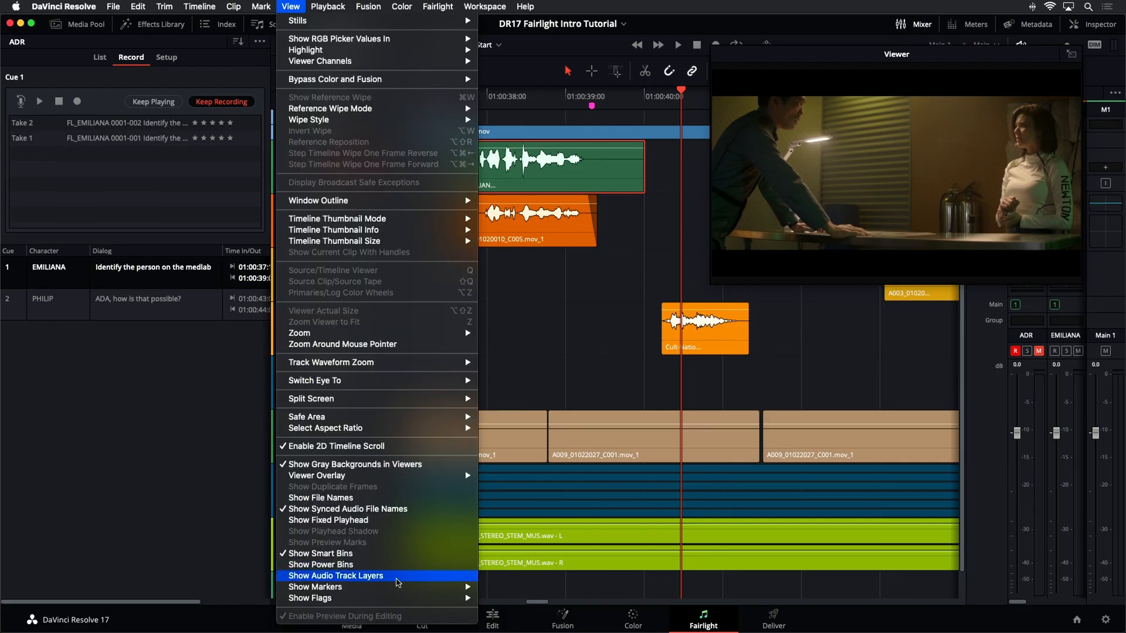
pyautogui.click(398, 576)
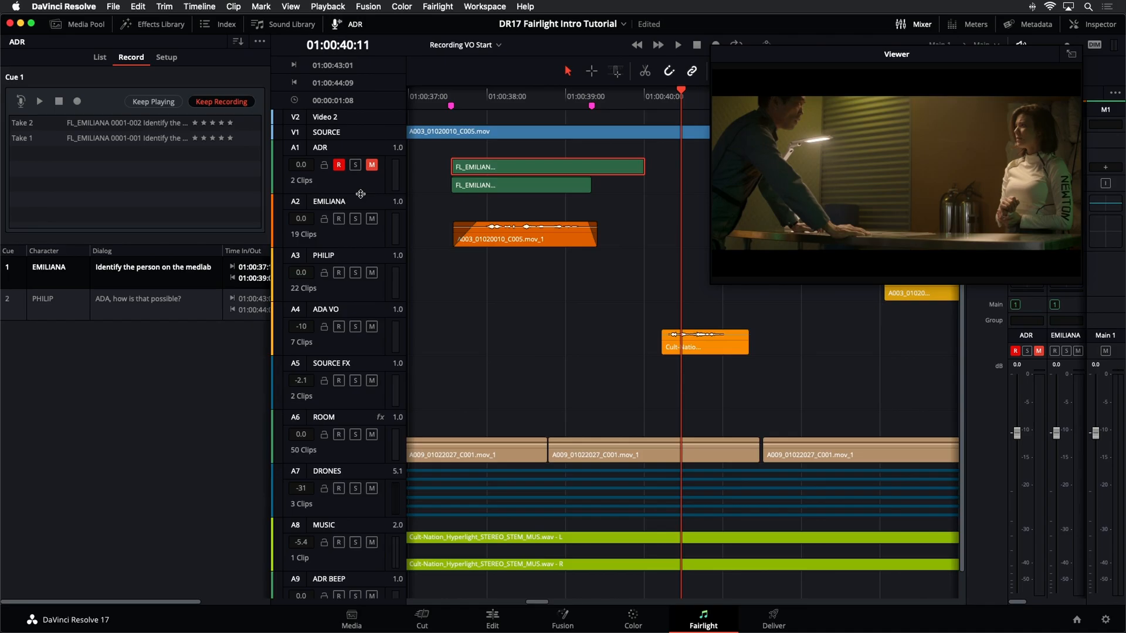
pyautogui.moveTo(361, 194); pyautogui.dragTo(363, 370)
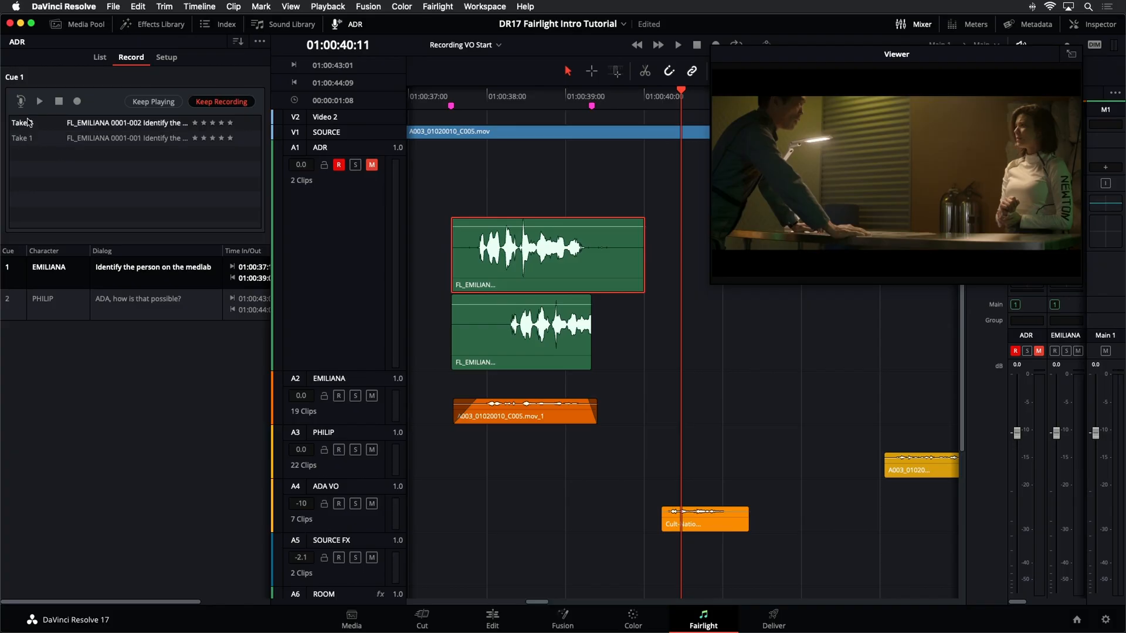
# Step: Select Take 1 of cue 1 in the take list and play it briefly
pyautogui.click(29, 138)
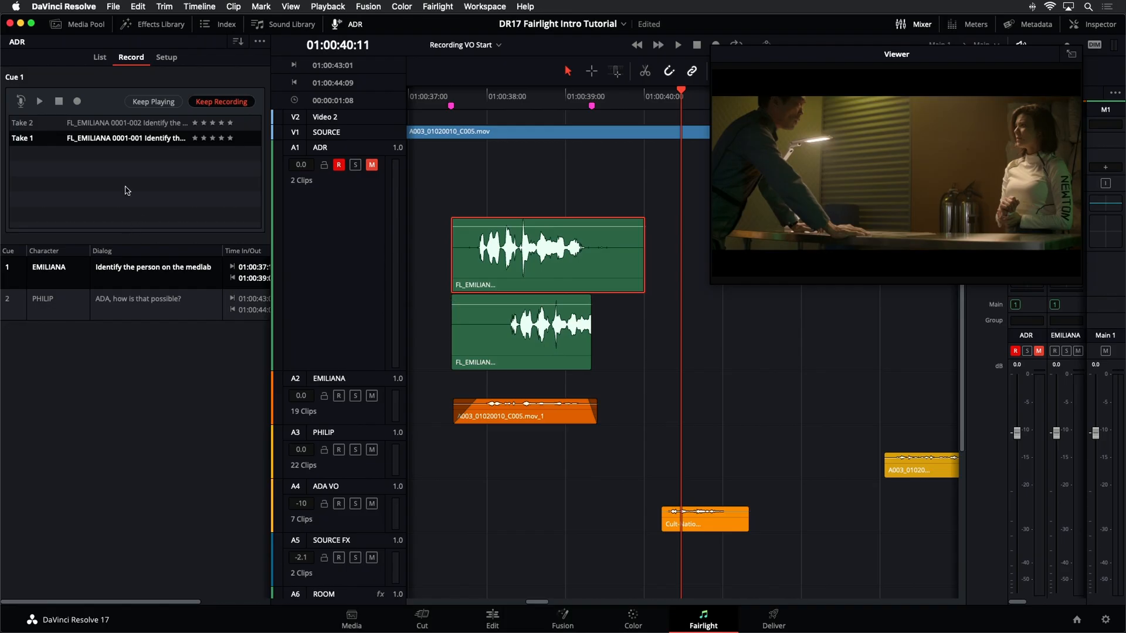
pyautogui.click(40, 102)
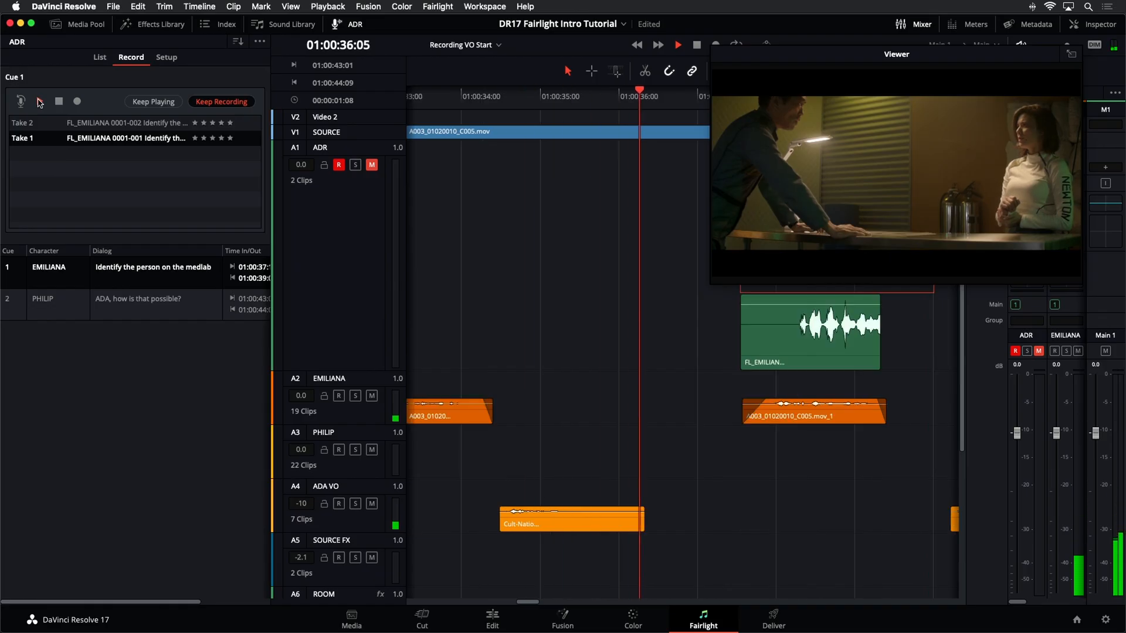
pyautogui.press('space')
# Step: Dock the floating viewer back into the main window and deselect the recorded clip on the ADR track
pyautogui.click(1074, 55)
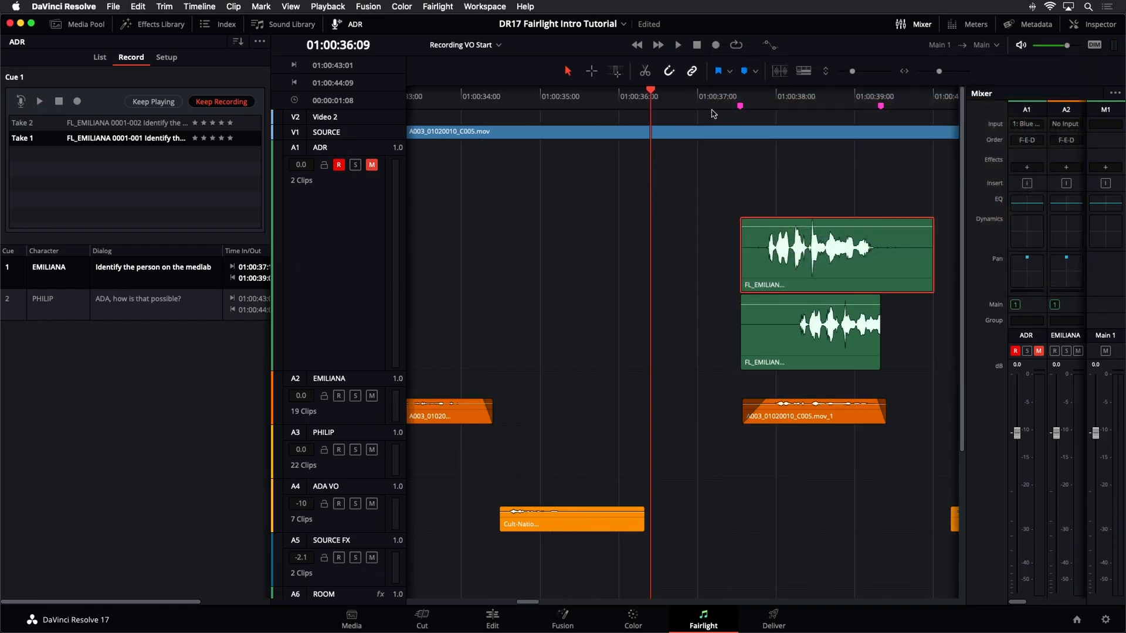
pyautogui.click(802, 71)
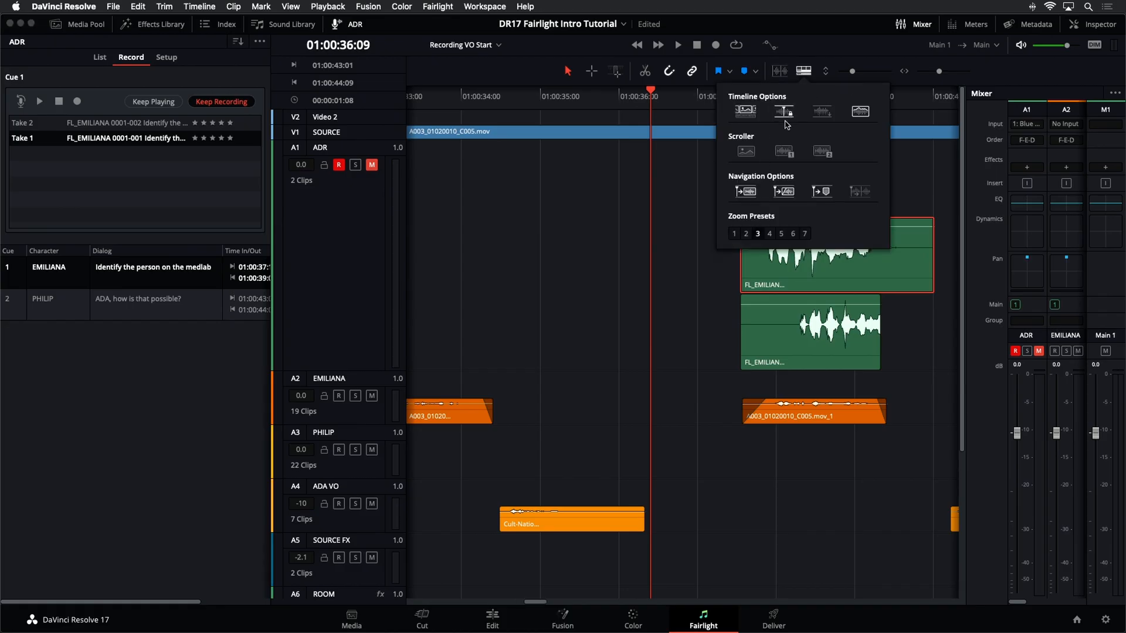
pyautogui.click(640, 224)
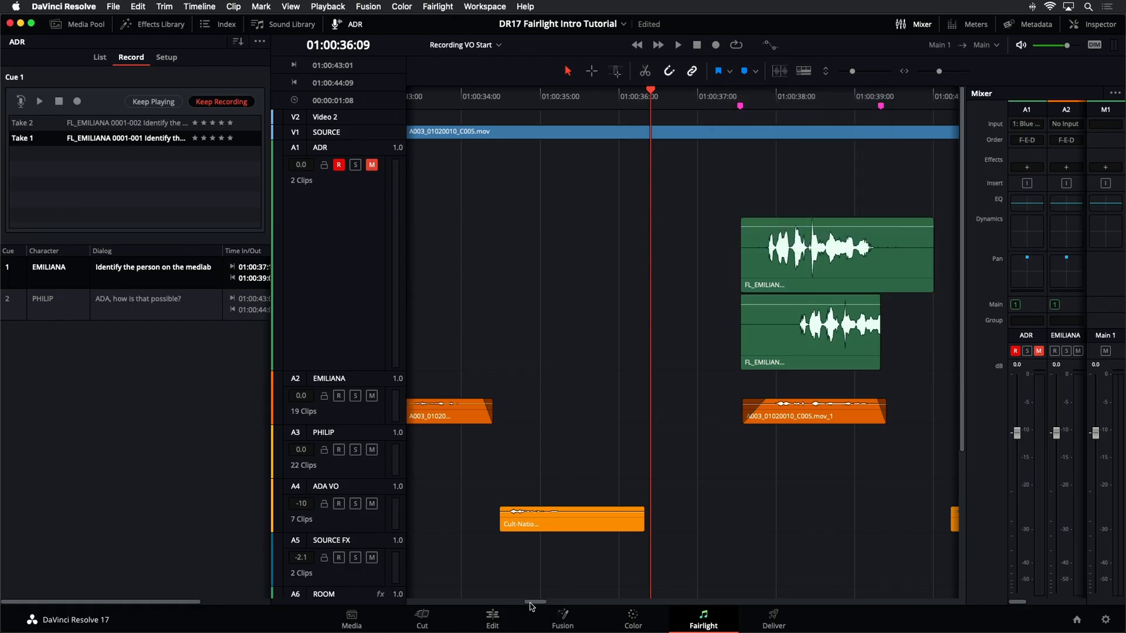
# Step: Place the playhead shortly before the first pink marker and play cue 1 with Take 1 selected, stopping partway through the dialog
pyautogui.moveTo(530, 603); pyautogui.dragTo(529, 603)
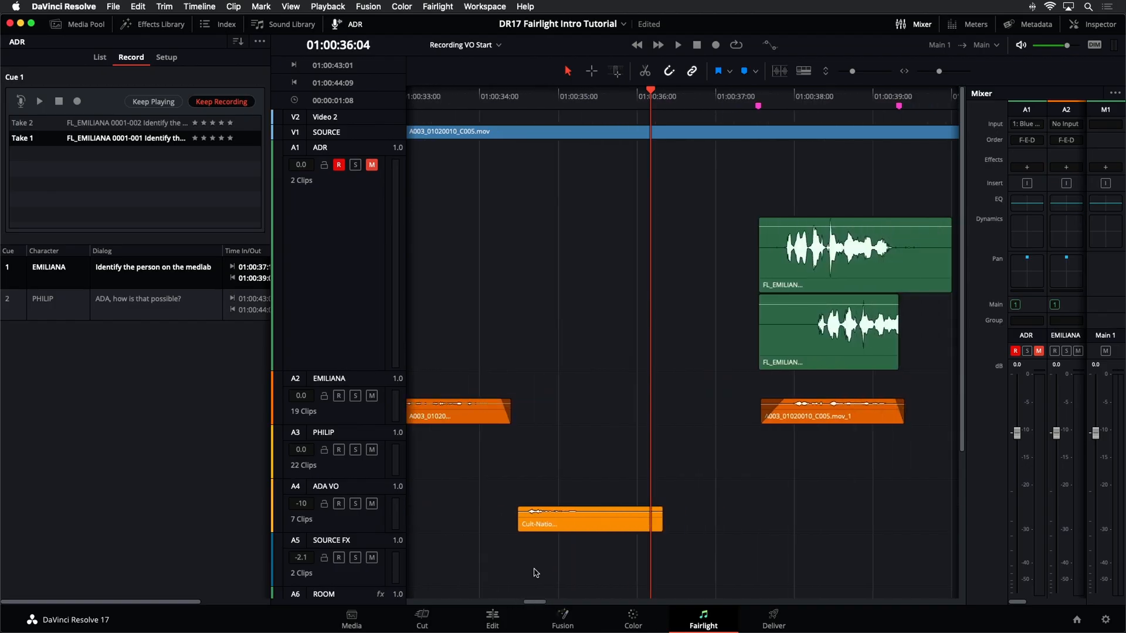
pyautogui.moveTo(652, 91)
pyautogui.mouseDown()
pyautogui.moveTo(603, 96)
pyautogui.moveTo(639, 87)
pyautogui.mouseUp()
pyautogui.hscroll(5, 430, 205)
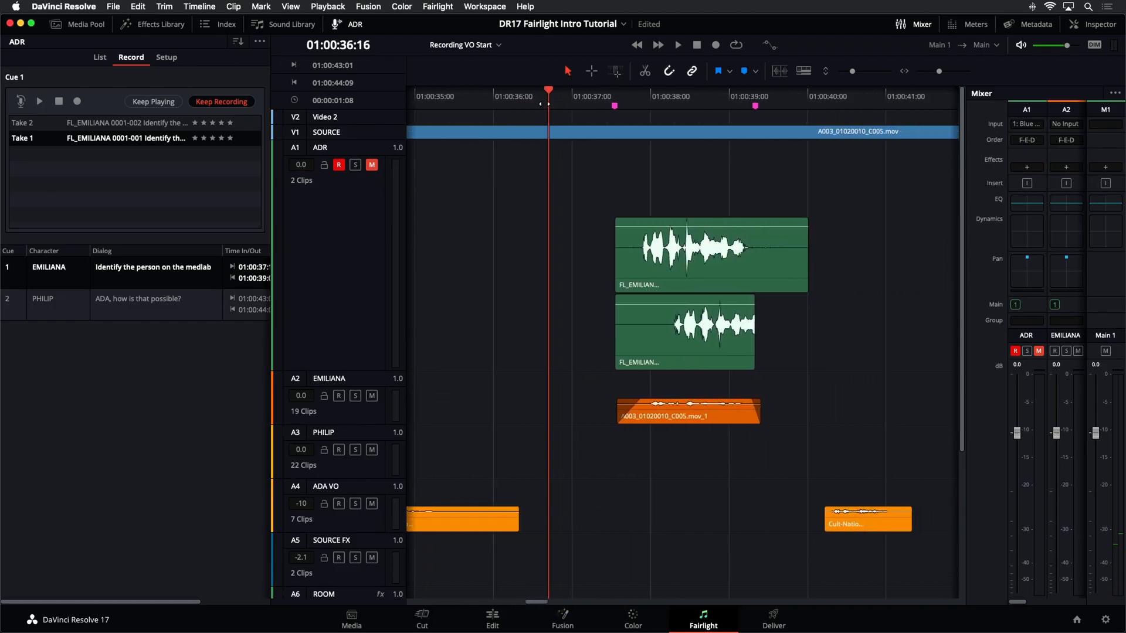
pyautogui.click(39, 102)
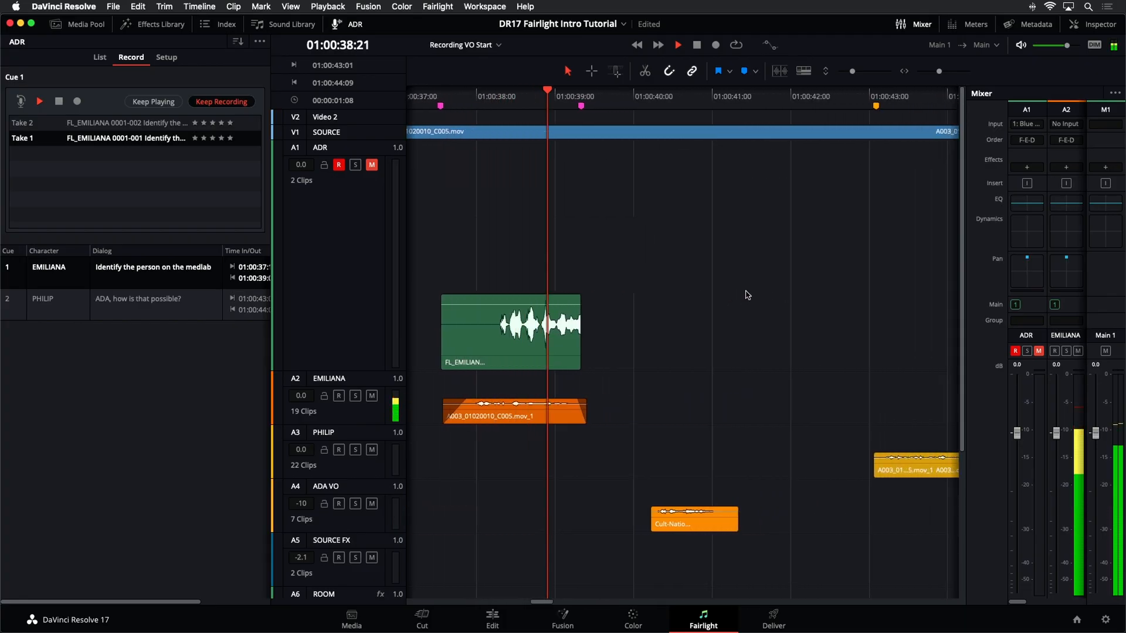
pyautogui.press('space')
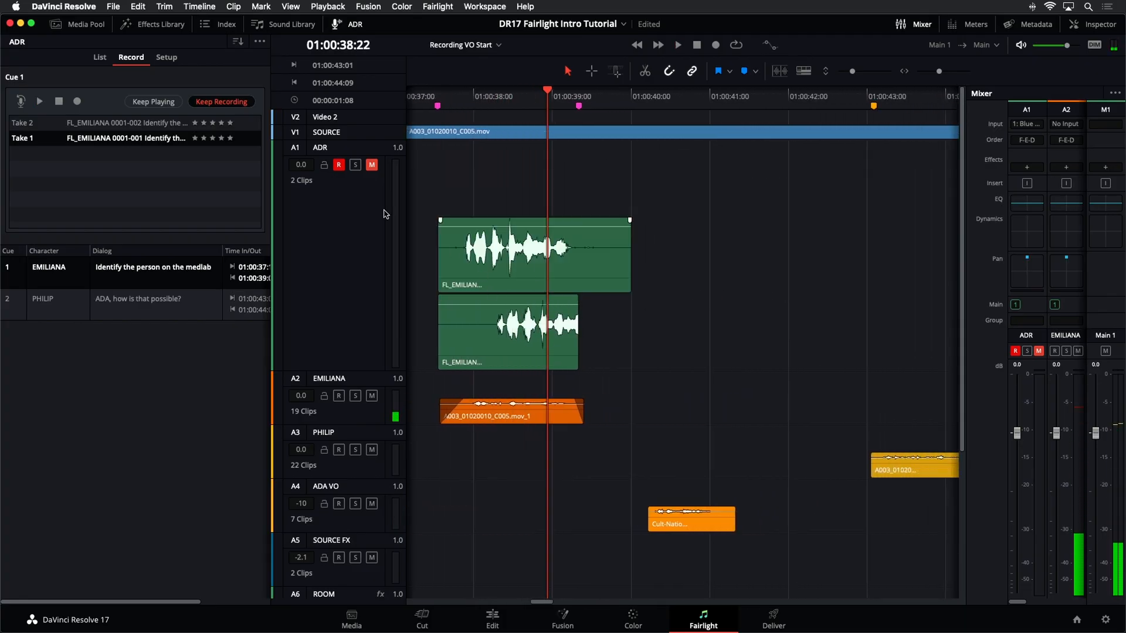
# Step: Unmute the ADR track, select Take 2 of cue 1 and play that cue
pyautogui.click(372, 165)
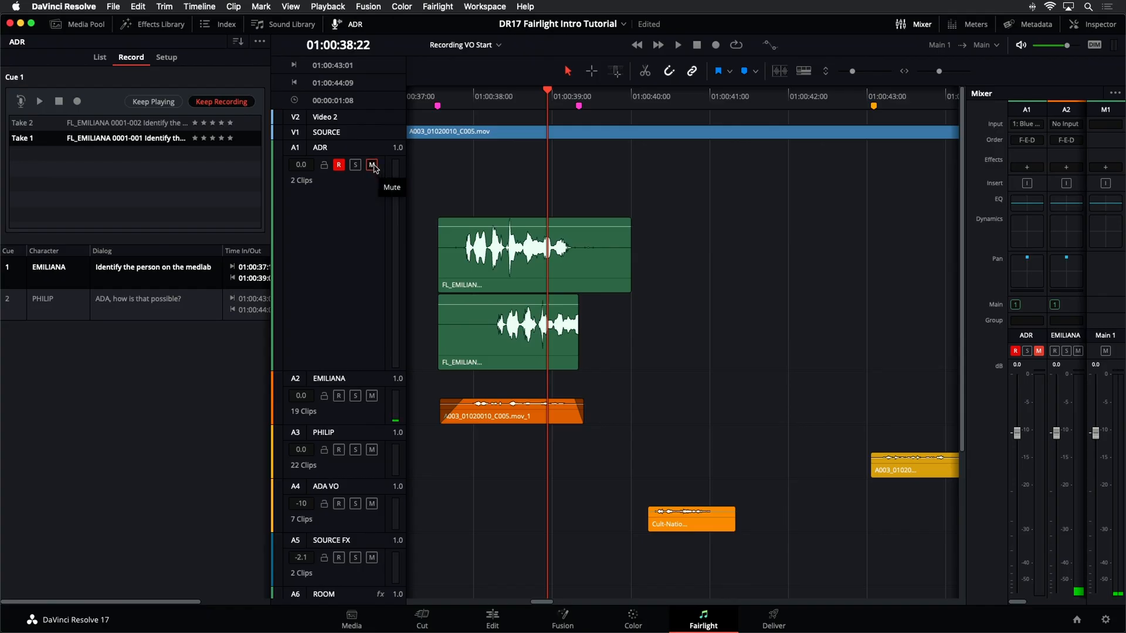
pyautogui.click(55, 125)
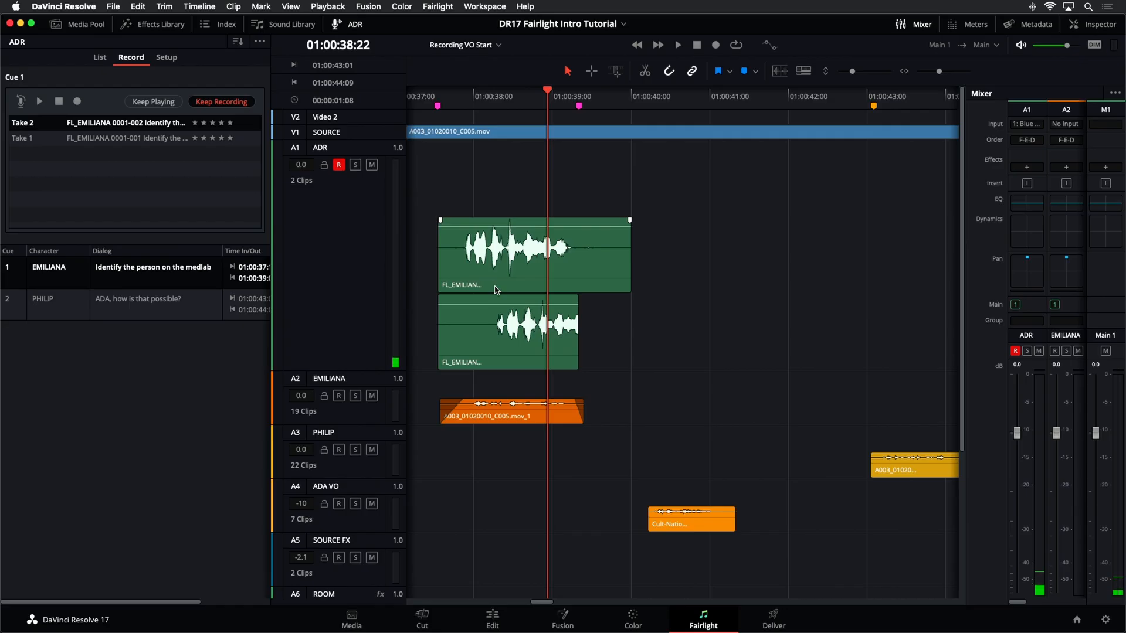
pyautogui.press('super+minus')
pyautogui.press('super+minus')
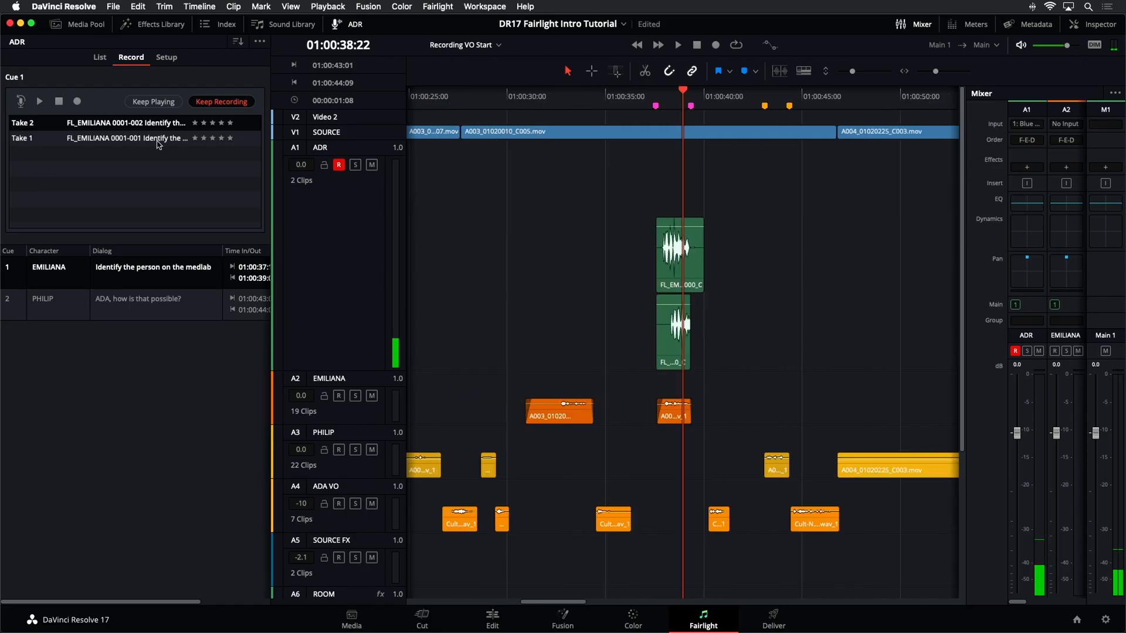
pyautogui.click(41, 104)
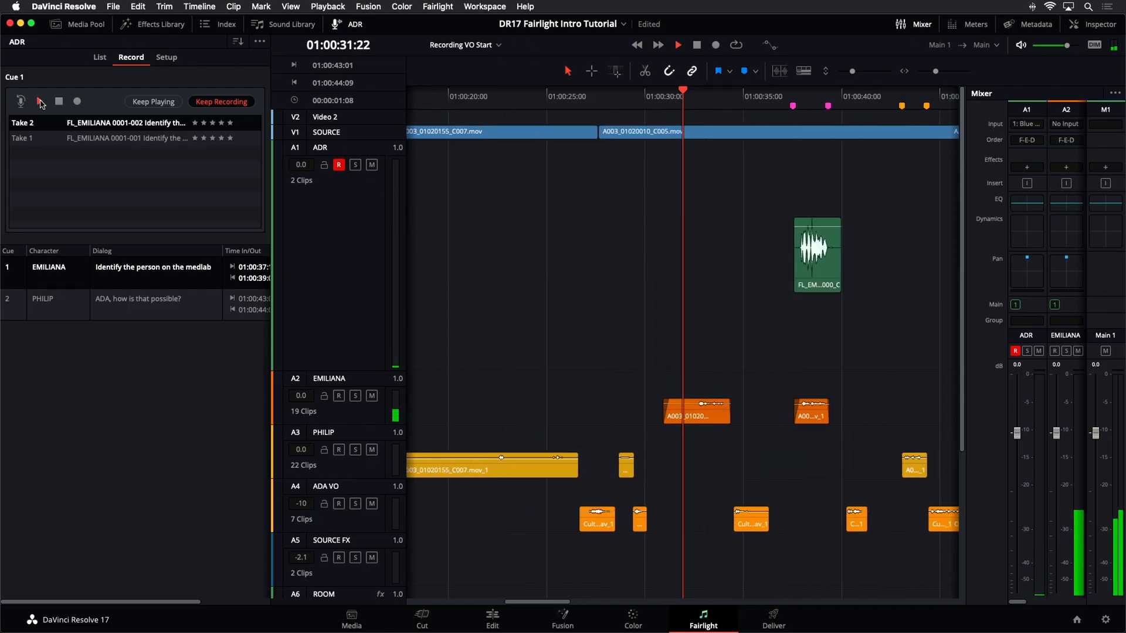
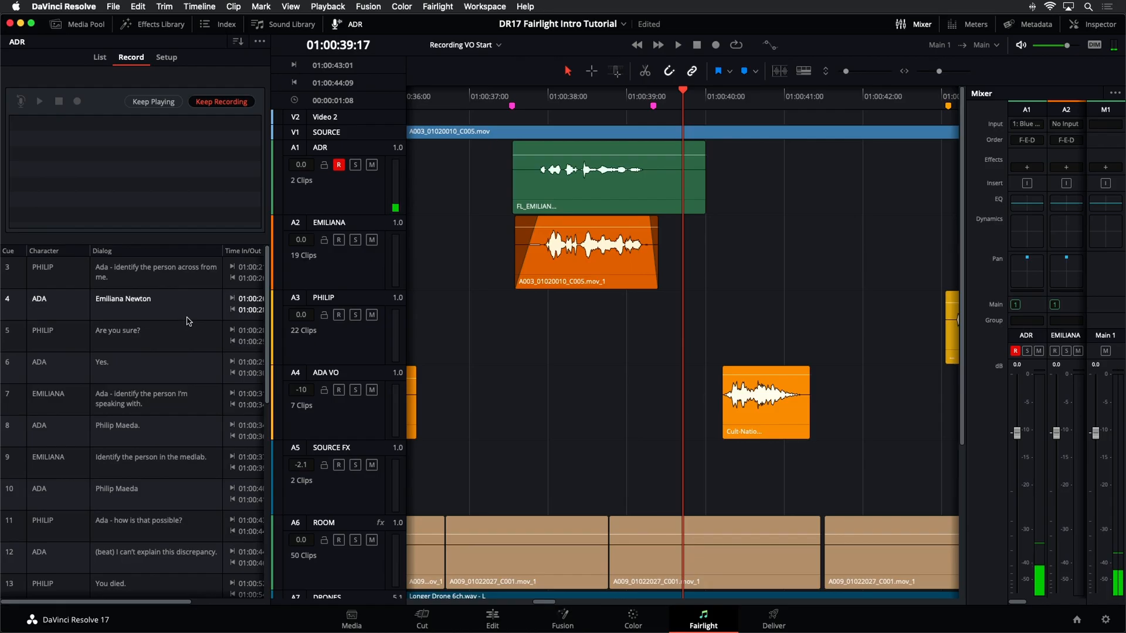
# Step: Go to cues 3, 6 and 4 in turn, then look through the full cue list in the List view
pyautogui.click(48, 276)
pyautogui.click(59, 365)
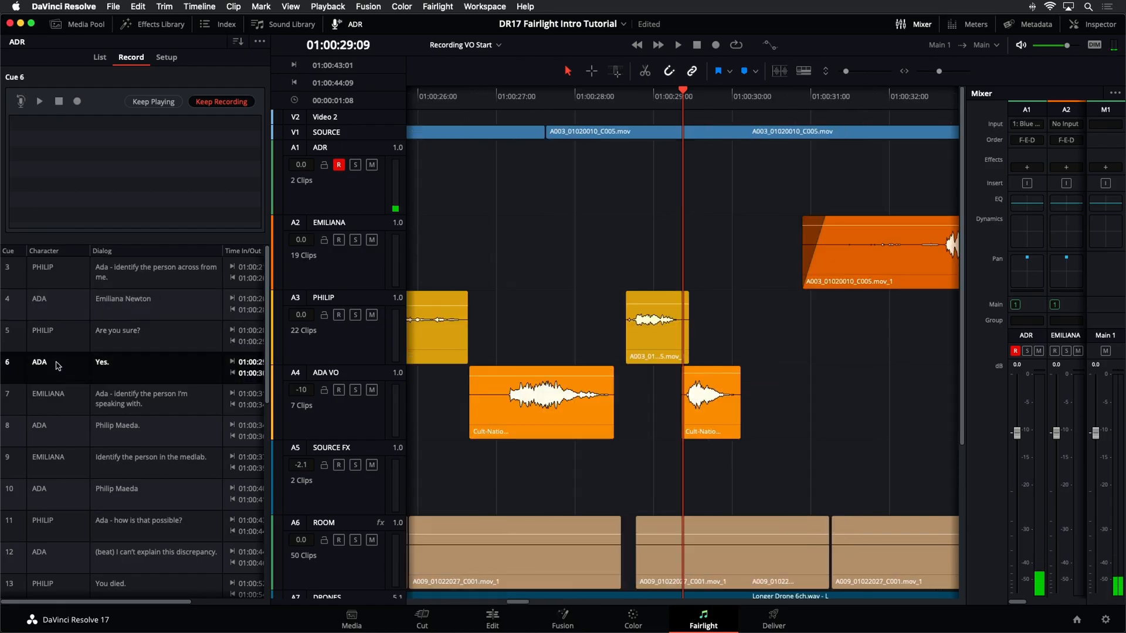
pyautogui.click(58, 317)
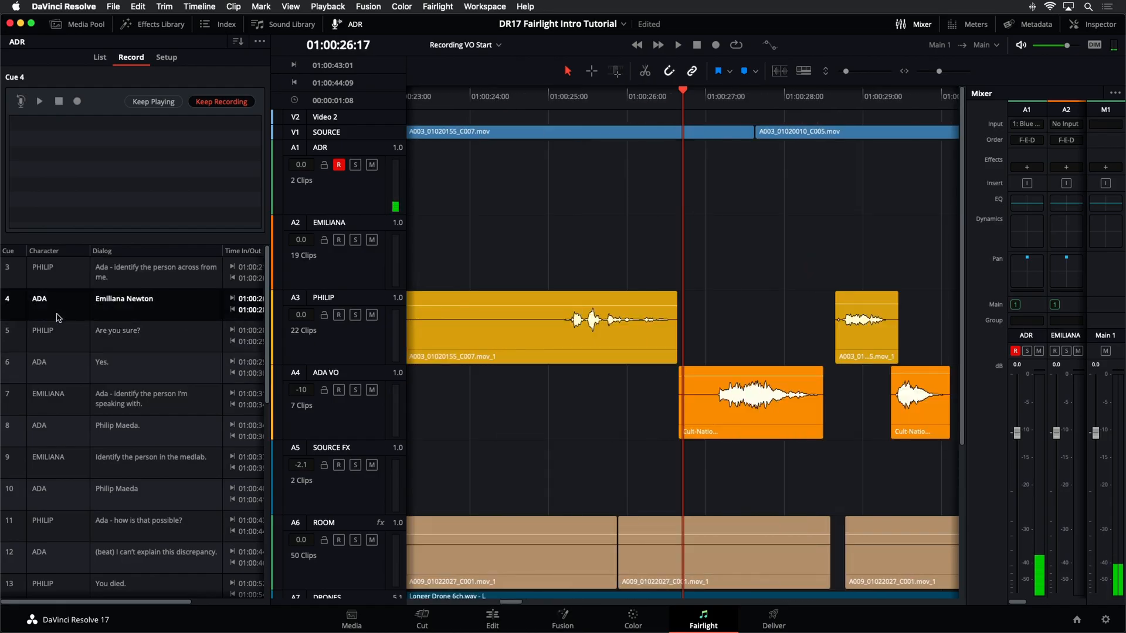
pyautogui.click(101, 58)
pyautogui.scroll(-5, 118, 415)
pyautogui.scroll(5, 119, 415)
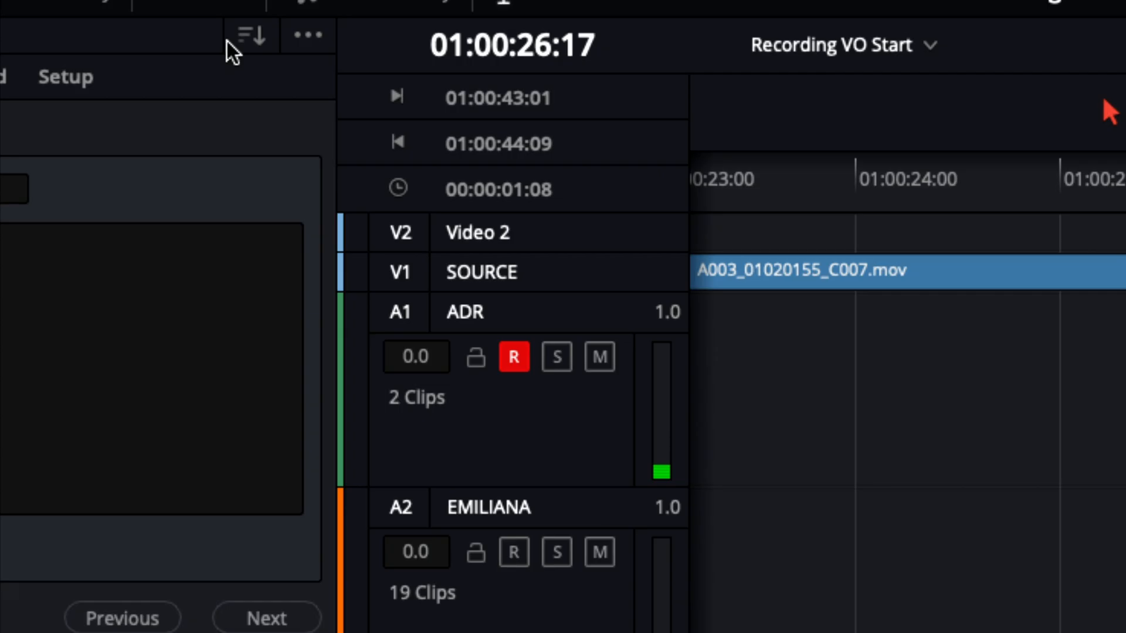
# Step: Filter the cue list to PHILIP only by hiding the characters ADA and EMILIANA
pyautogui.click(253, 33)
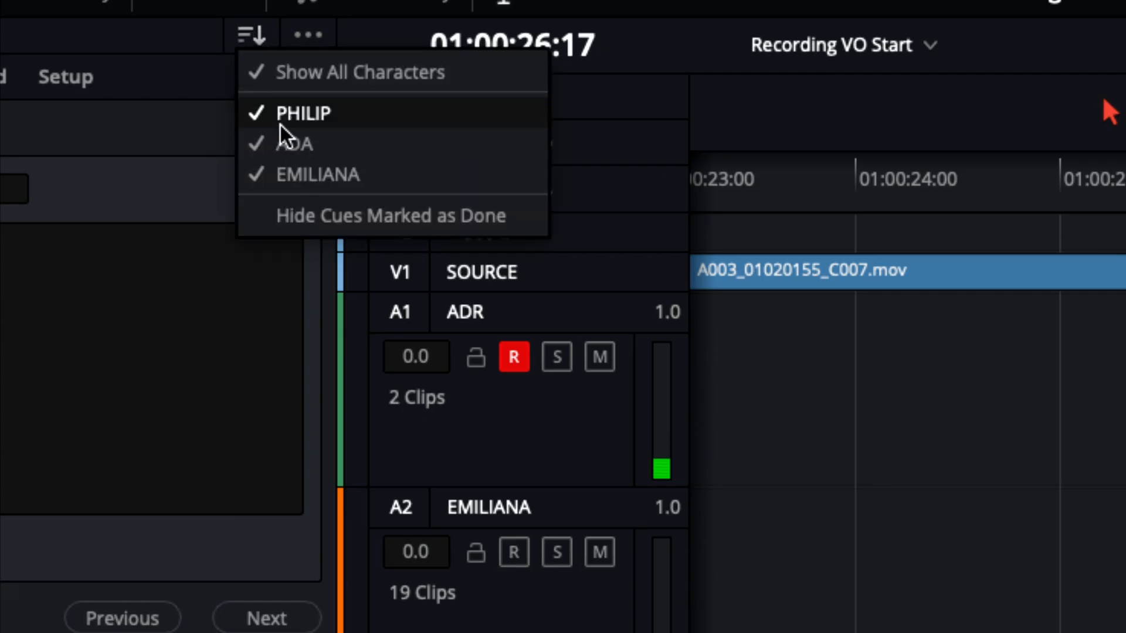
pyautogui.click(286, 143)
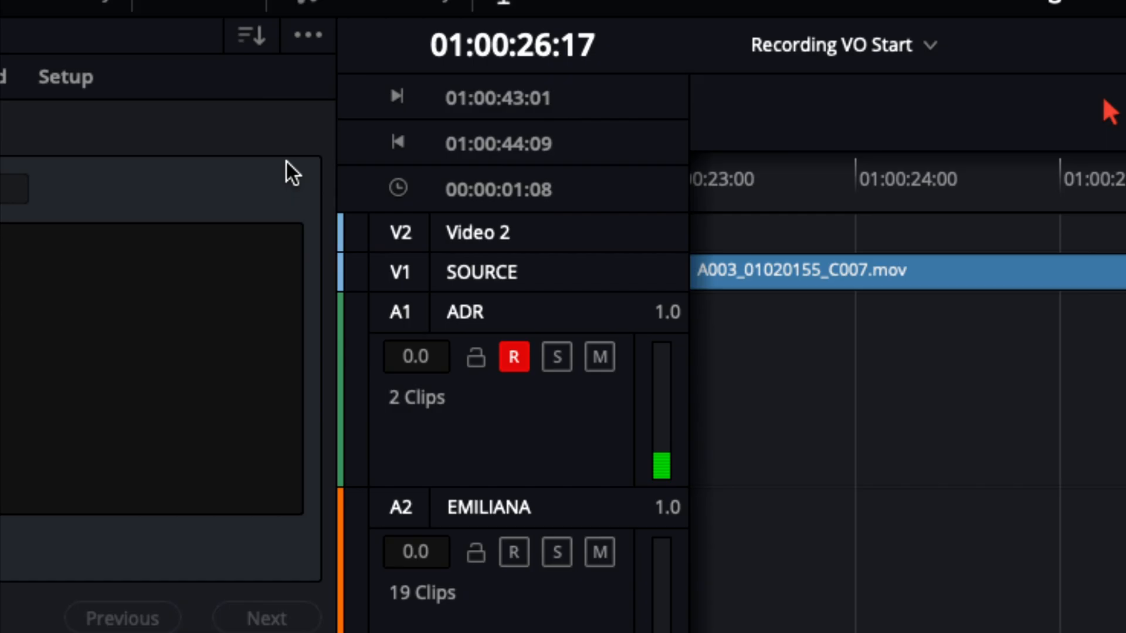
pyautogui.click(263, 44)
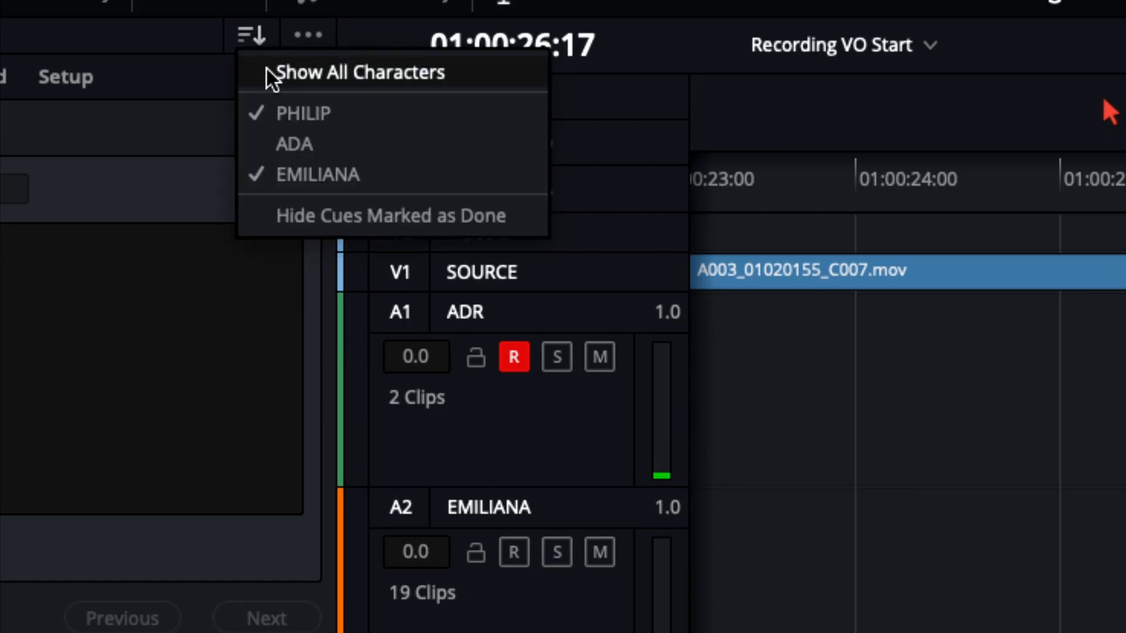
pyautogui.click(285, 175)
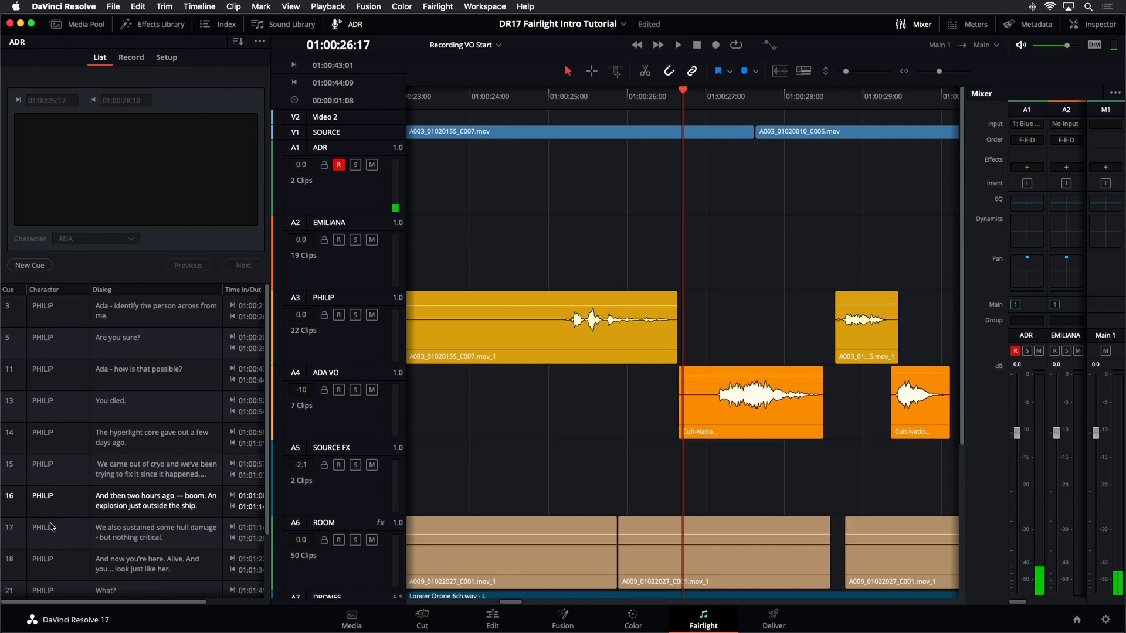
# Step: Step back through PHILIP's cues from cue 17 to cue 5, "Are you sure?"
pyautogui.click(117, 531)
pyautogui.click(76, 469)
pyautogui.click(65, 405)
pyautogui.click(65, 343)
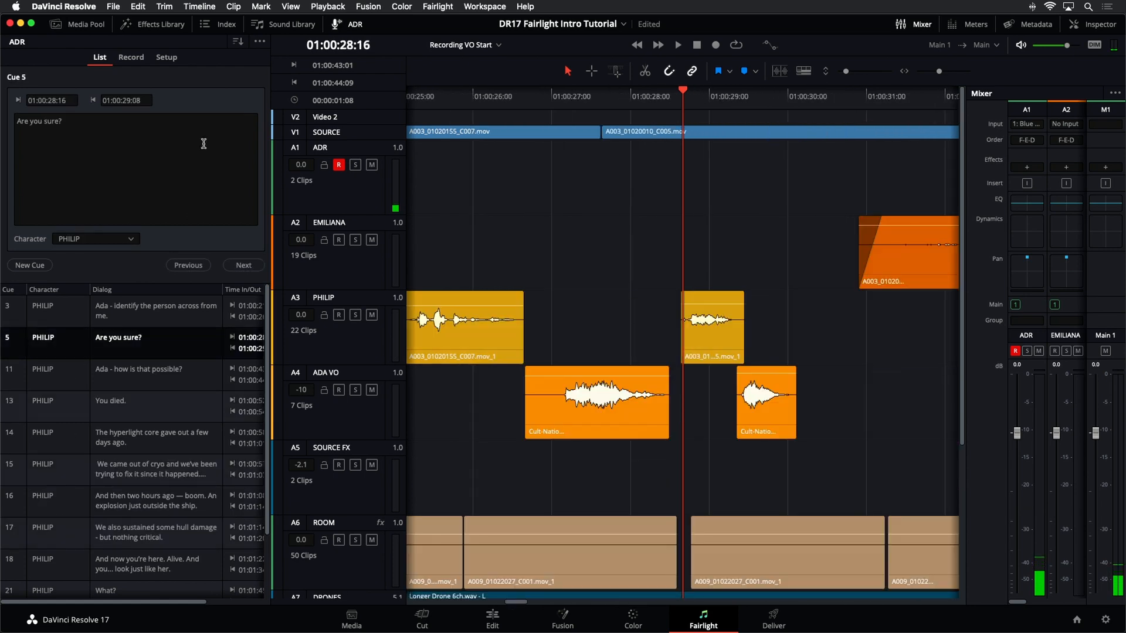
# Step: Show the cues of all characters again, fit the whole timeline in view and move the playhead earlier
pyautogui.click(237, 43)
pyautogui.click(279, 55)
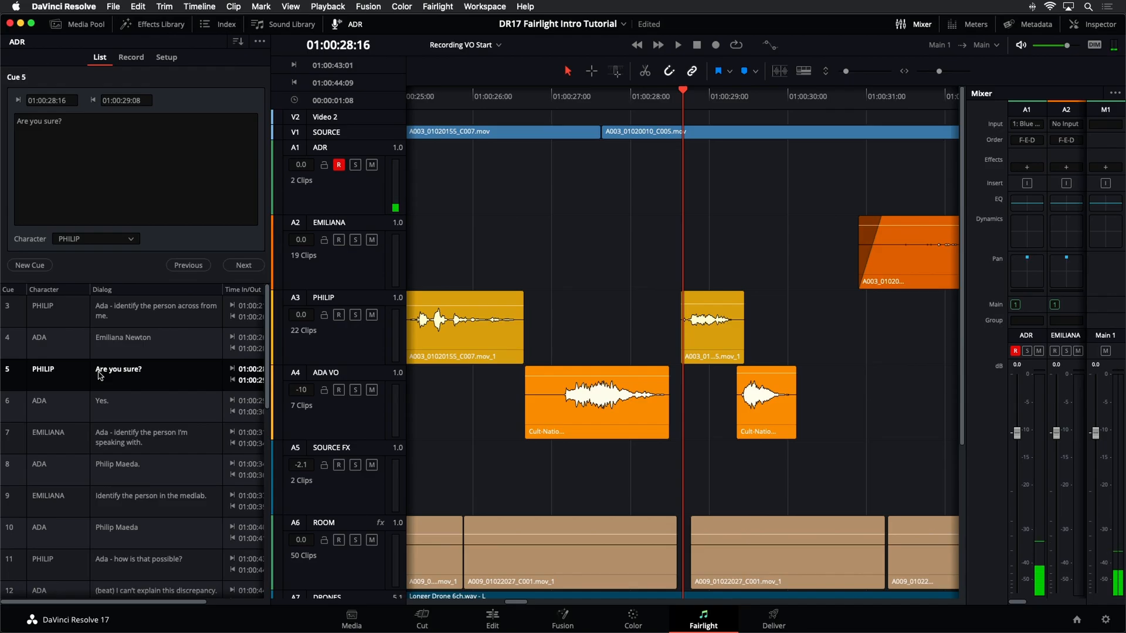
pyautogui.hotkey('shift', 'z')
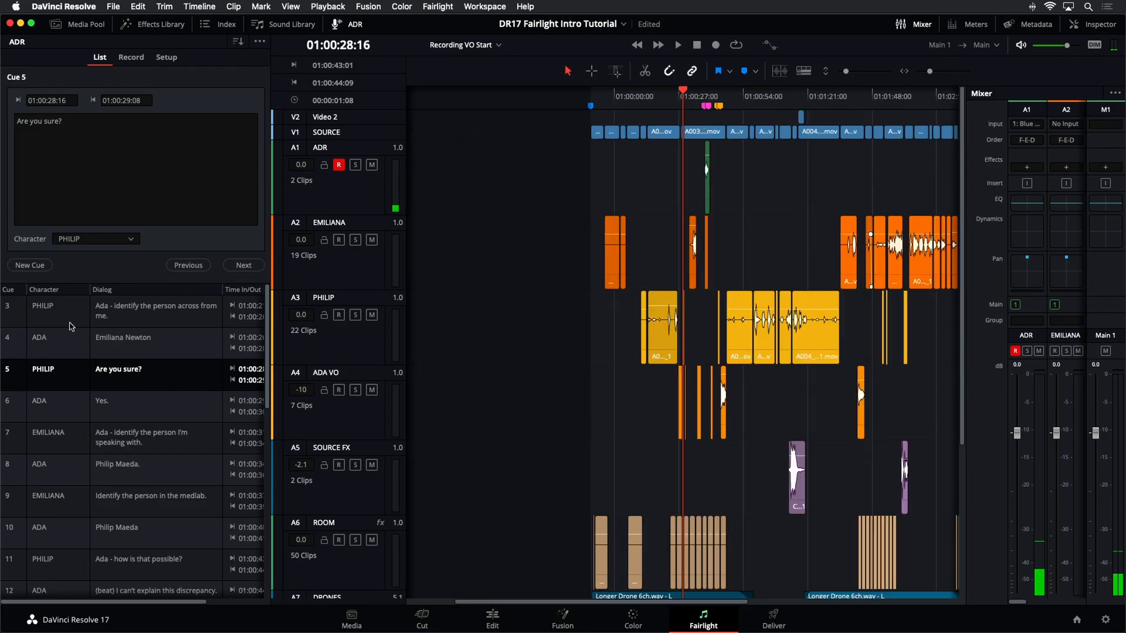
pyautogui.moveTo(688, 95); pyautogui.dragTo(661, 97)
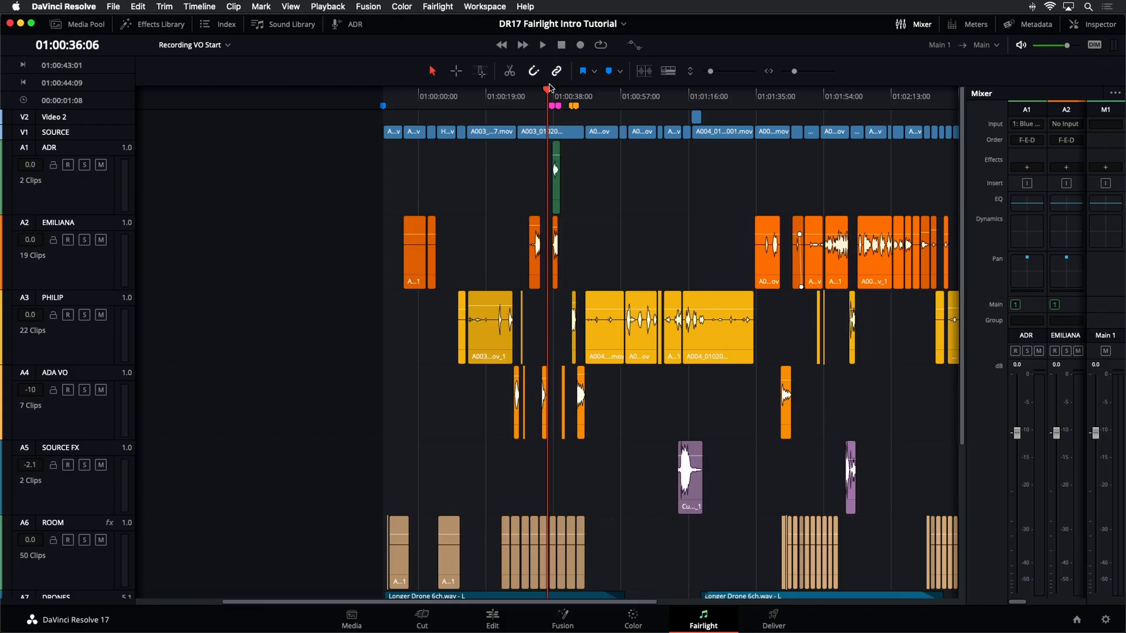
# Step: Play the timeline from 01:00:36:06 up to the start of the recorded clip on the ADR track
pyautogui.scroll(5, 550, 88)
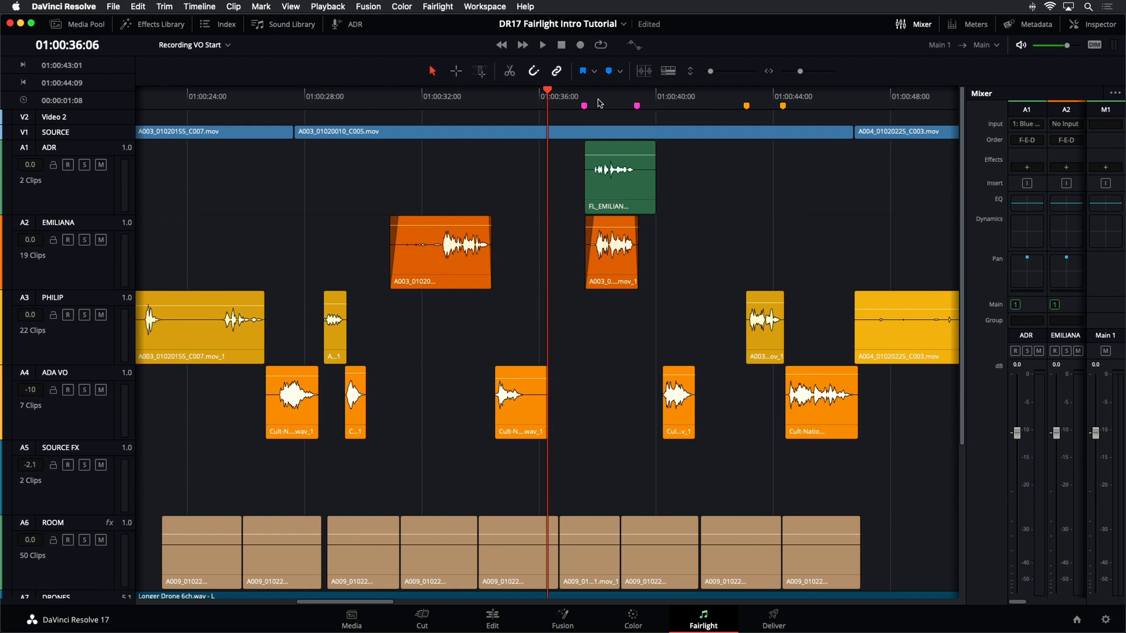
pyautogui.scroll(3, 599, 103)
pyautogui.scroll(-2, 598, 104)
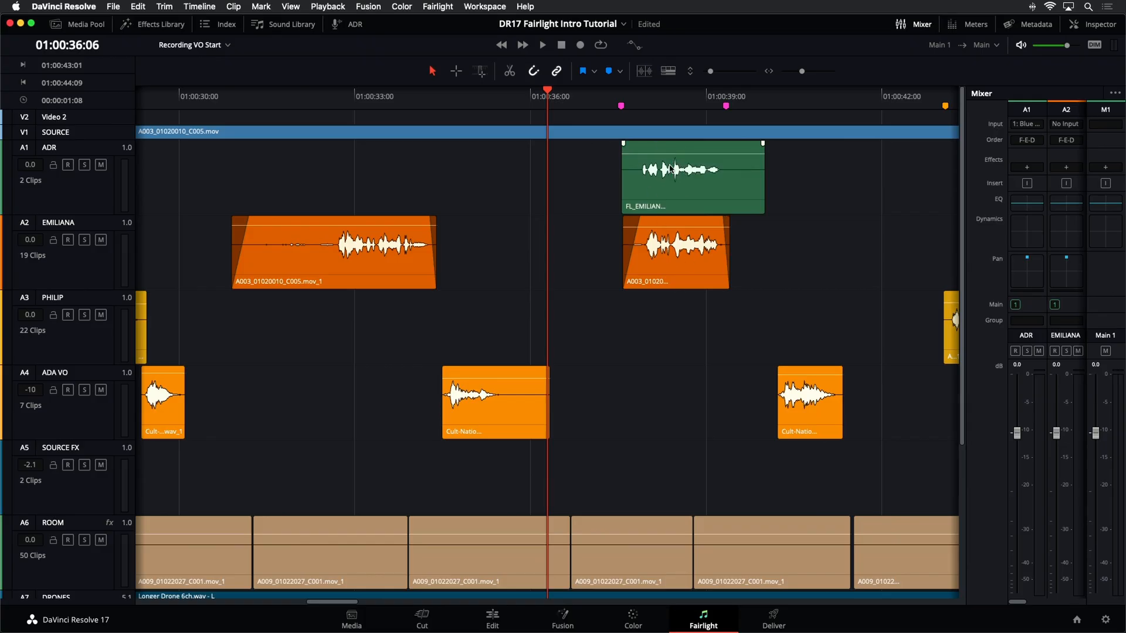
pyautogui.press('space')
pyautogui.press('space')
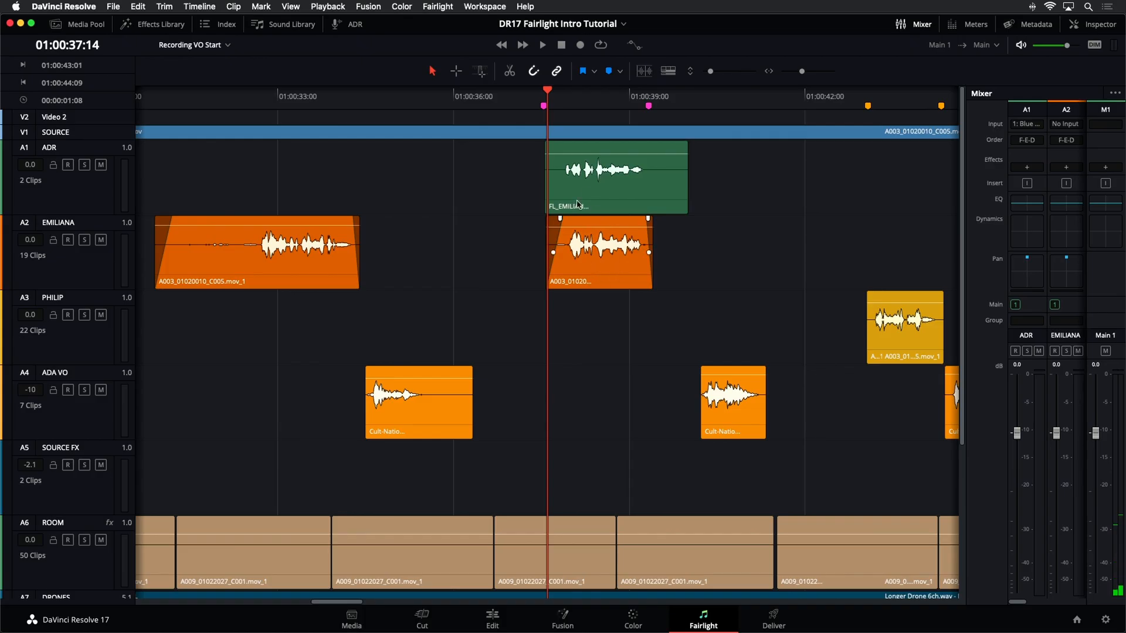
# Step: Enable Elastic Wave on the recorded clip on the ADR track and increase the height of the ADR and EMILIANA tracks
pyautogui.rightClick(650, 189)
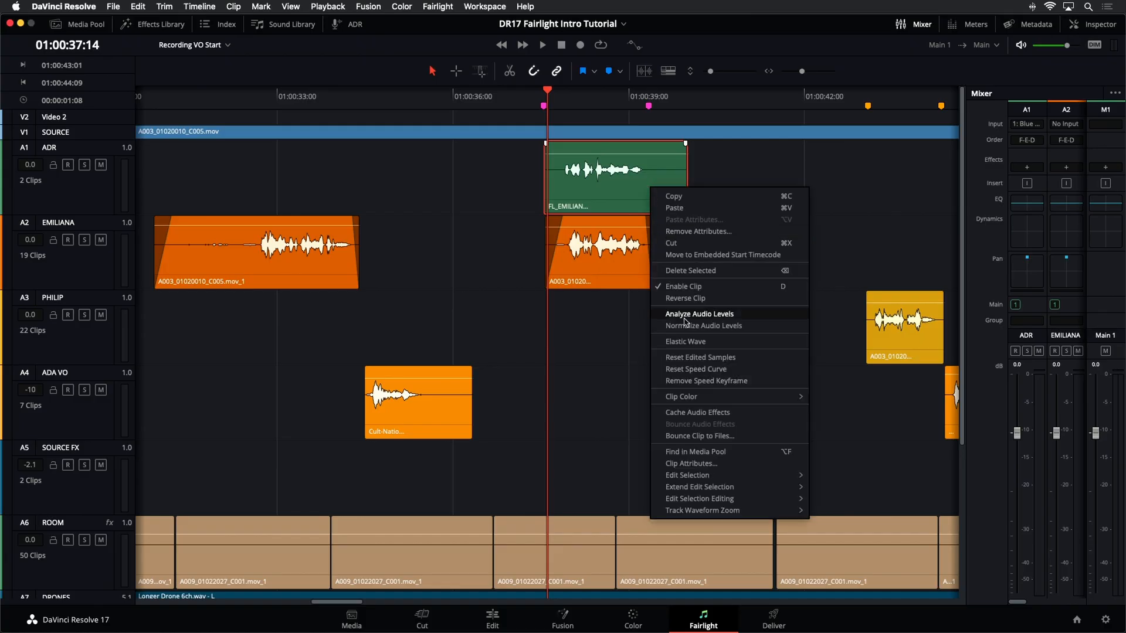
pyautogui.click(718, 343)
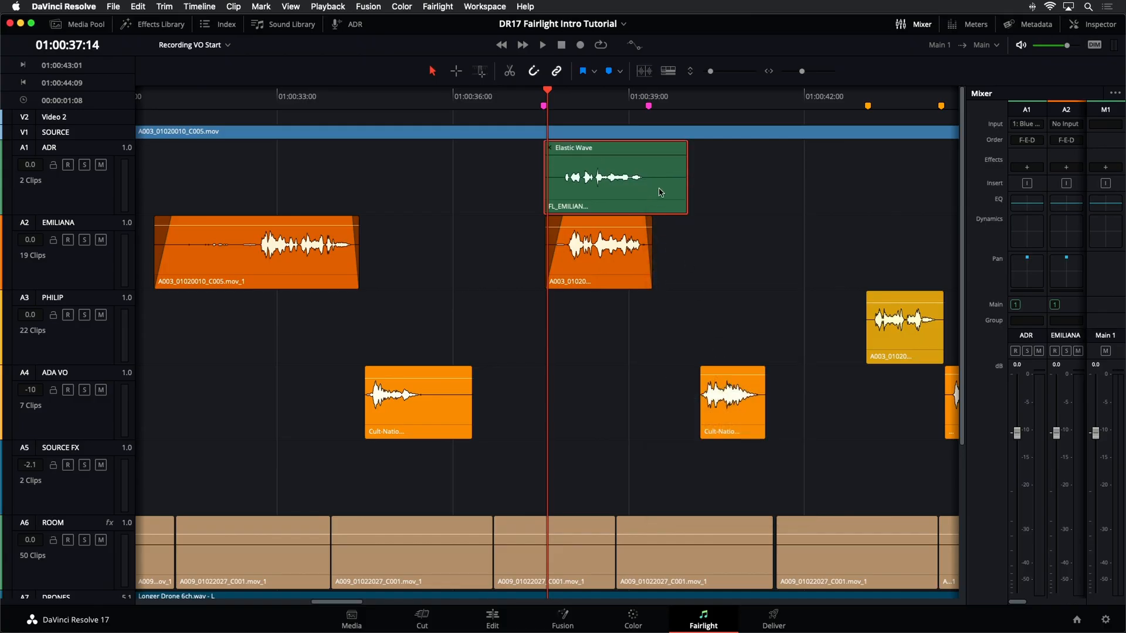
pyautogui.click(109, 182)
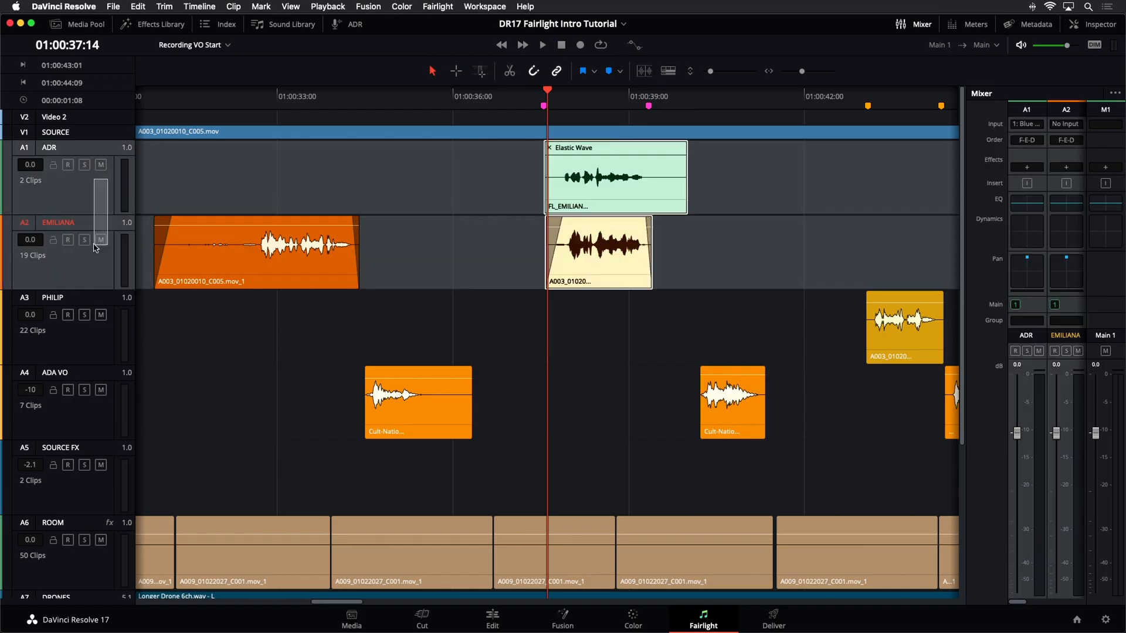
pyautogui.scroll(5, 762, 187)
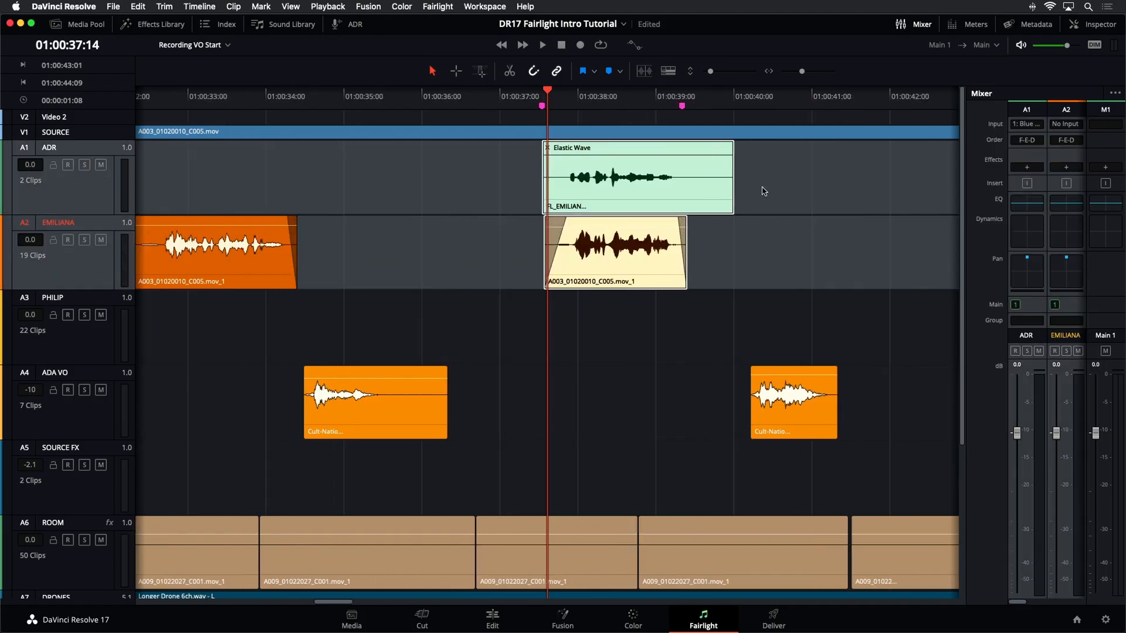
pyautogui.scroll(2, 762, 185)
pyautogui.scroll(1, 762, 185)
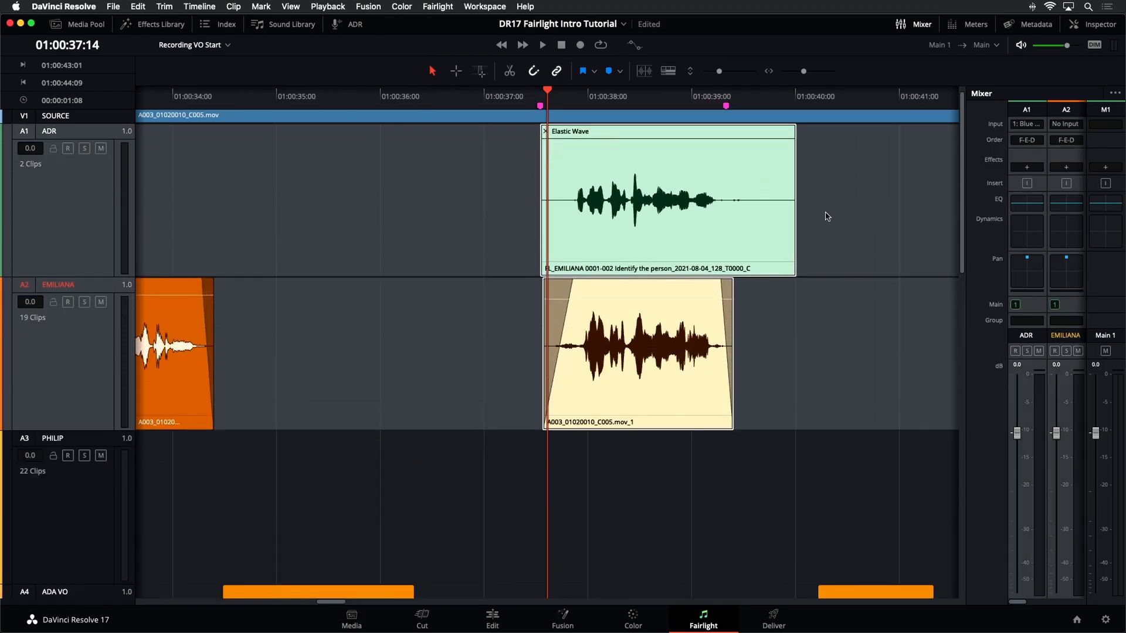
pyautogui.scroll(1, 825, 228)
# Step: Nudge the ADR clip one frame later, save the project and retime the clip slightly shorter from its end to match EMILIANA's original dialog
pyautogui.click(744, 221)
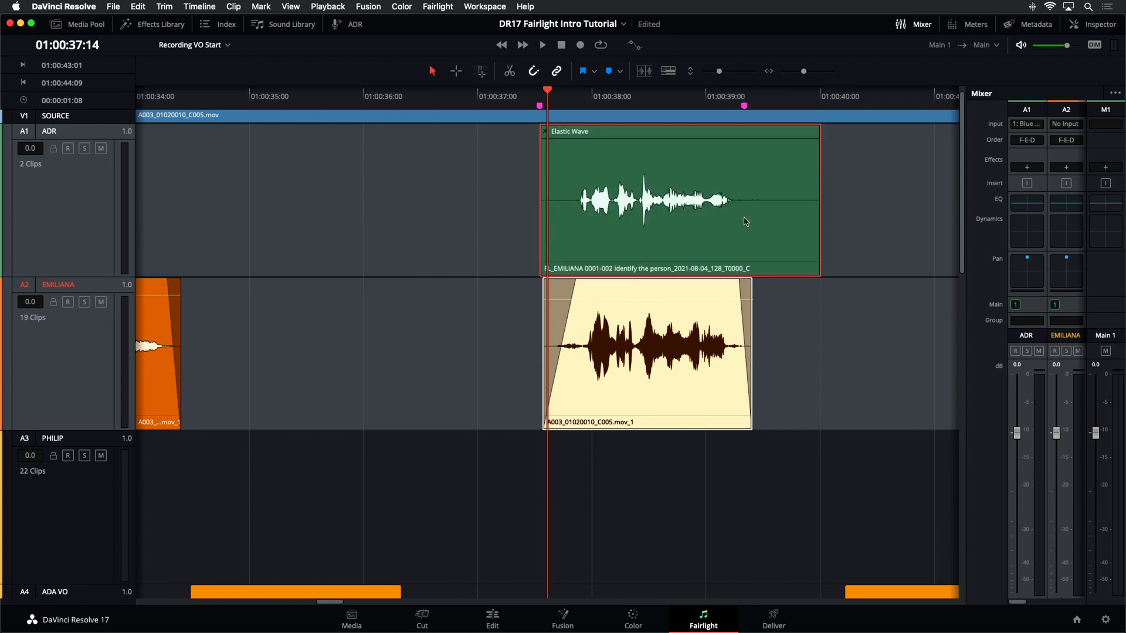
pyautogui.moveTo(815, 166); pyautogui.dragTo(821, 193)
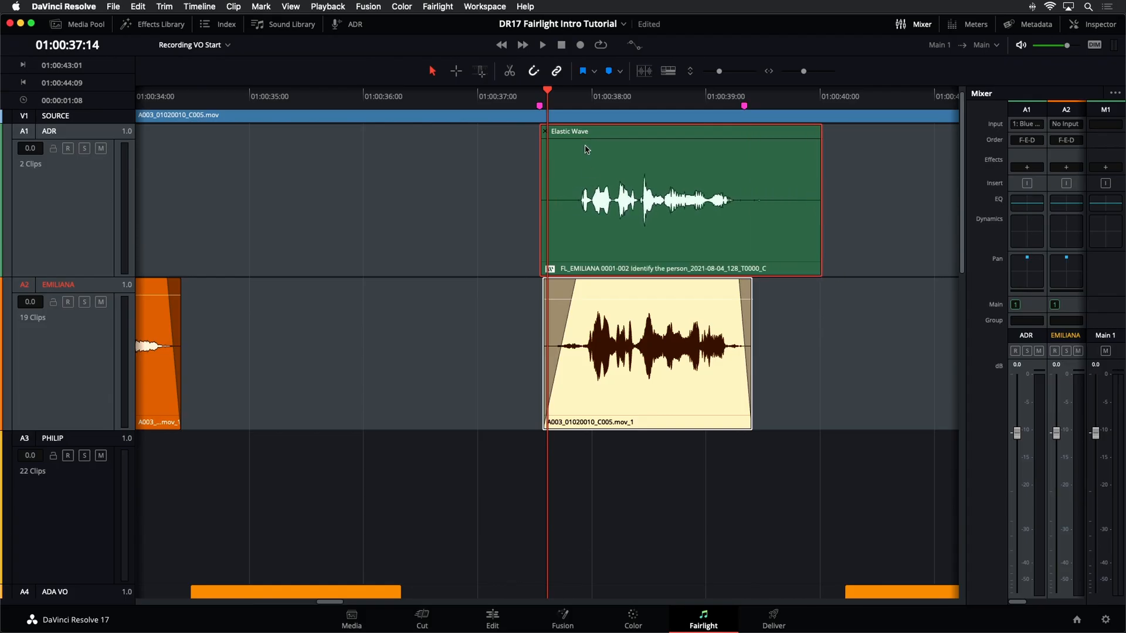
pyautogui.press('.')
pyautogui.press('.')
pyautogui.press(',')
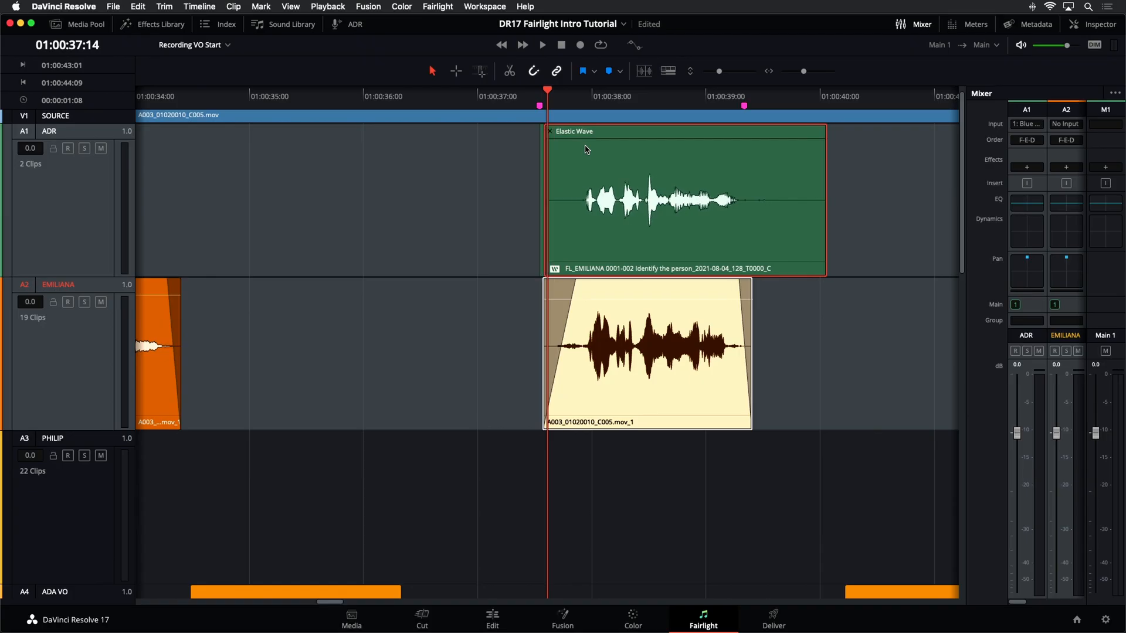
pyautogui.press('super+s')
pyautogui.moveTo(826, 215); pyautogui.dragTo(813, 188)
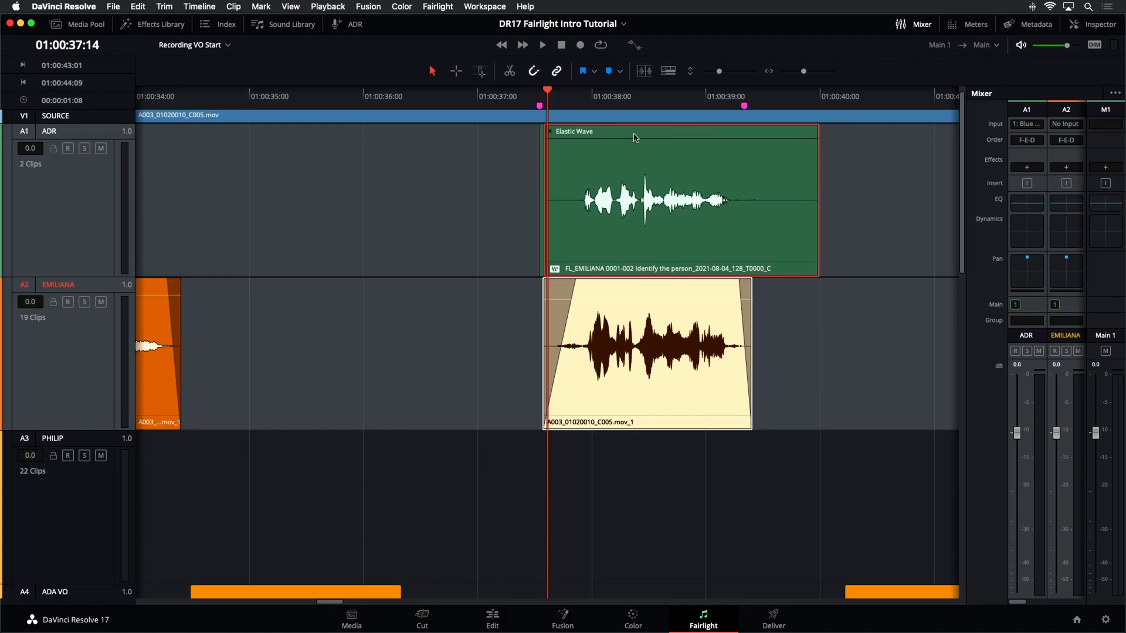
# Step: Add Elastic Wave keyframes at the waveform's central peak and just after the dialog ends, shifting each slightly later to match EMILIANA's original clip
pyautogui.click(642, 198)
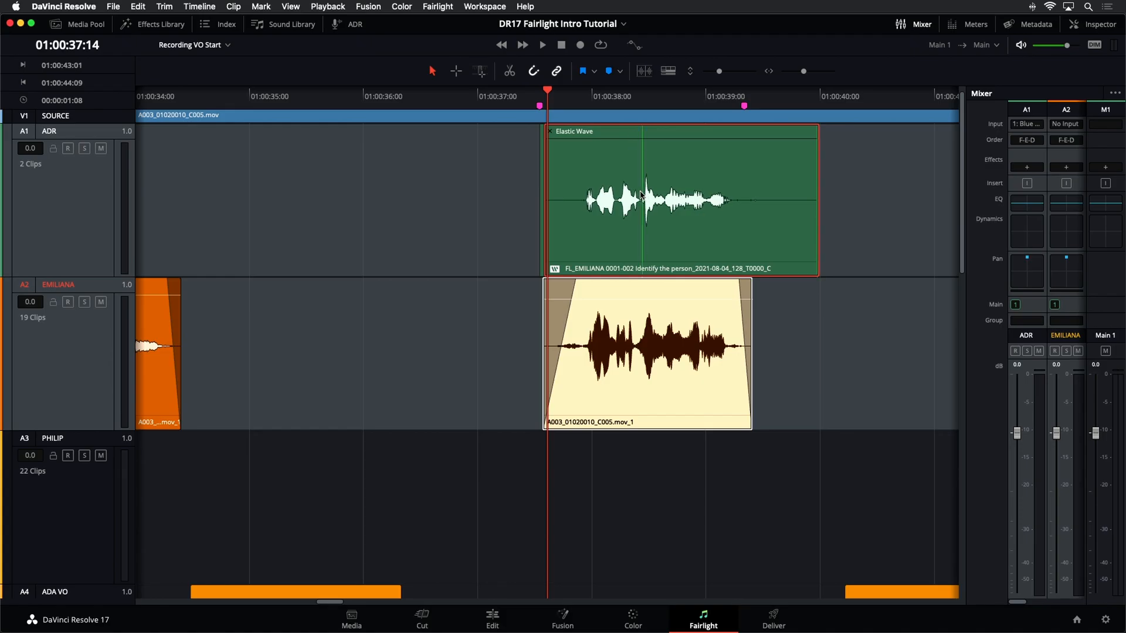
pyautogui.moveTo(642, 197)
pyautogui.mouseDown()
pyautogui.moveTo(630, 198)
pyautogui.moveTo(657, 198)
pyautogui.moveTo(645, 193)
pyautogui.mouseUp()
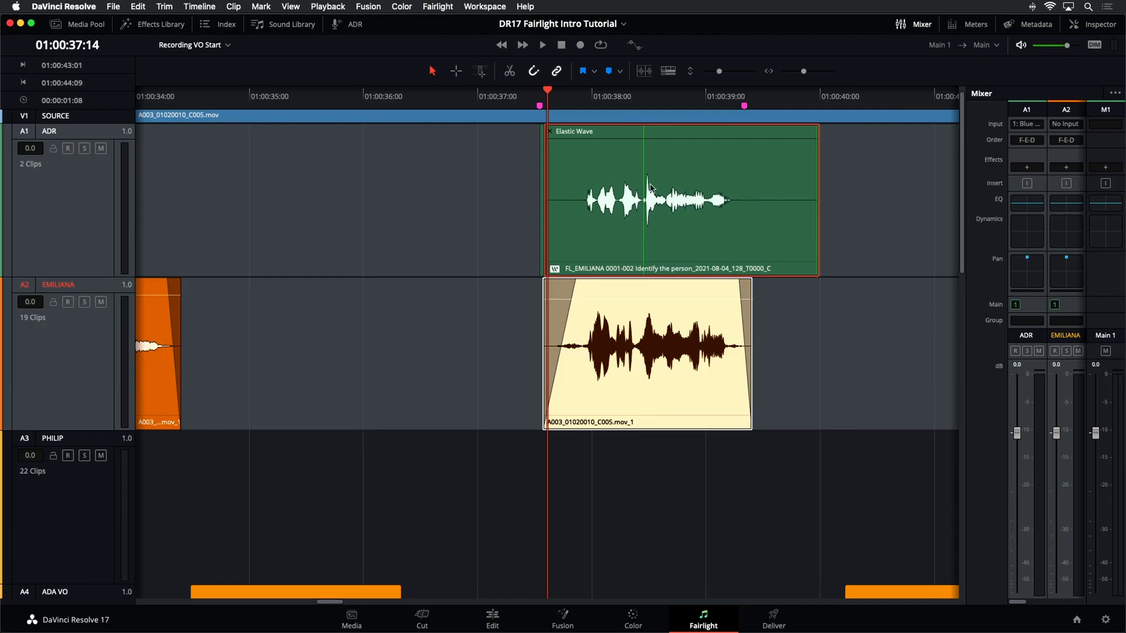
pyautogui.click(746, 168)
pyautogui.moveTo(747, 171); pyautogui.dragTo(748, 179)
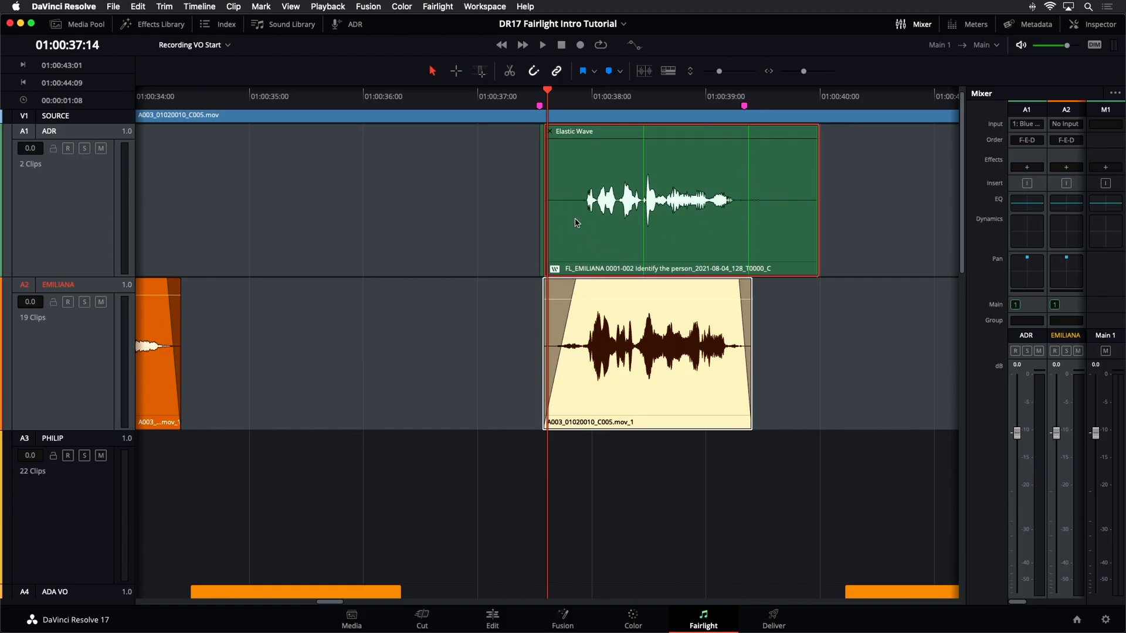
# Step: Solo the ADR and EMILIANA tracks and play the retimed ADR clip together with the original dialog
pyautogui.click(83, 148)
pyautogui.click(84, 302)
pyautogui.press('space')
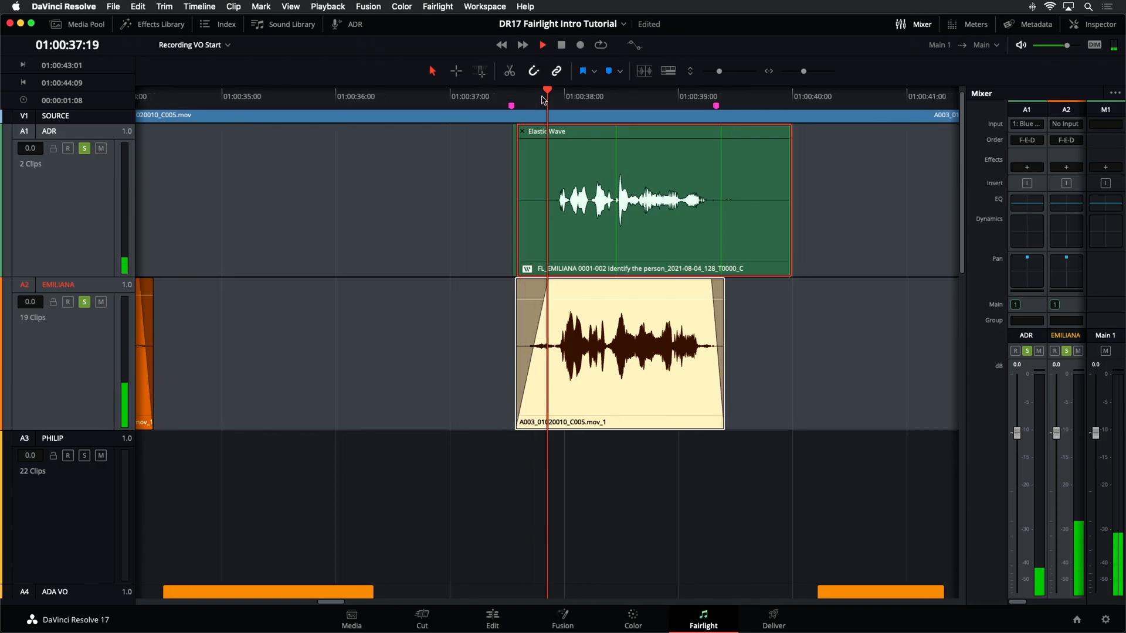
pyautogui.press('space')
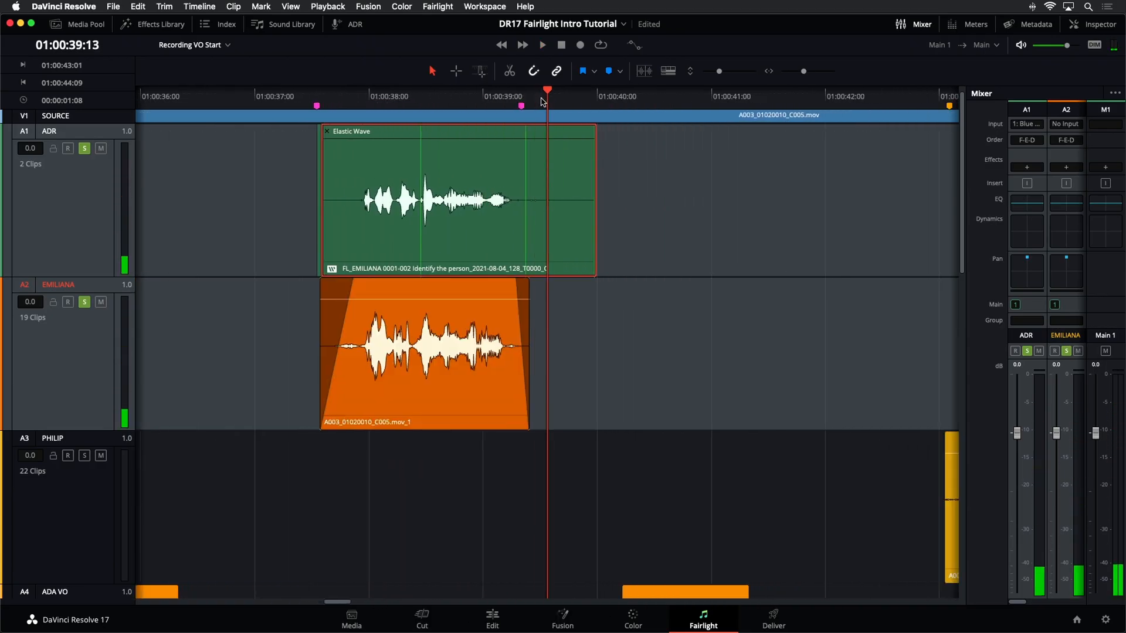
# Step: Fit the whole timeline in view with shorter tracks, select the ADR BEEP track and widen the mixer to show its channel strip
pyautogui.hotkey('shift', 'z')
pyautogui.moveTo(720, 71); pyautogui.dragTo(710, 71)
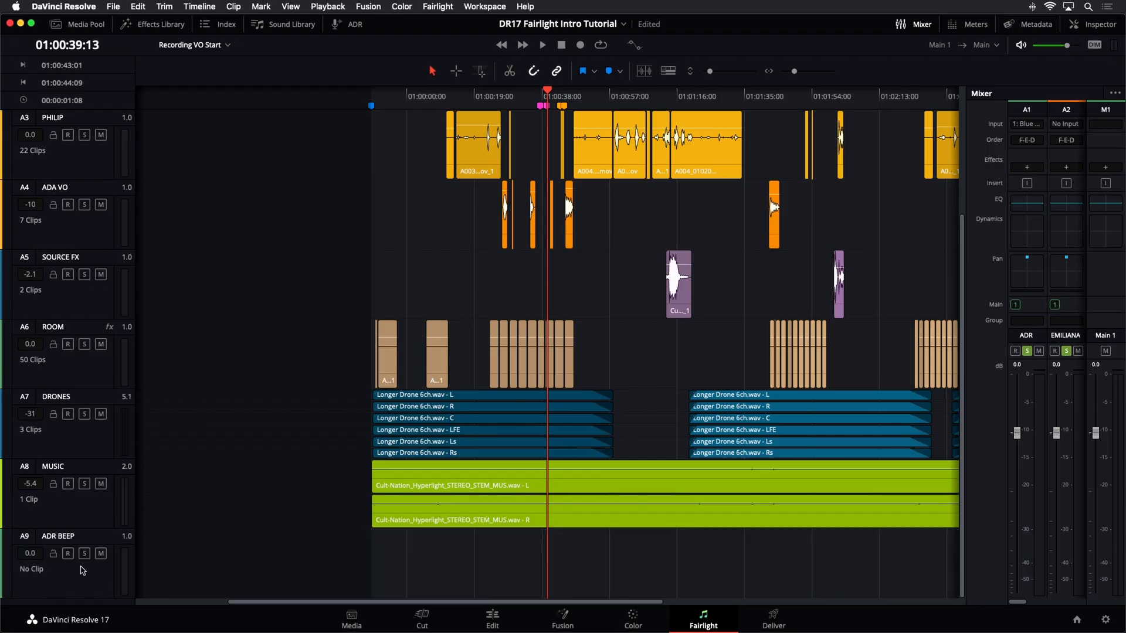
pyautogui.click(82, 575)
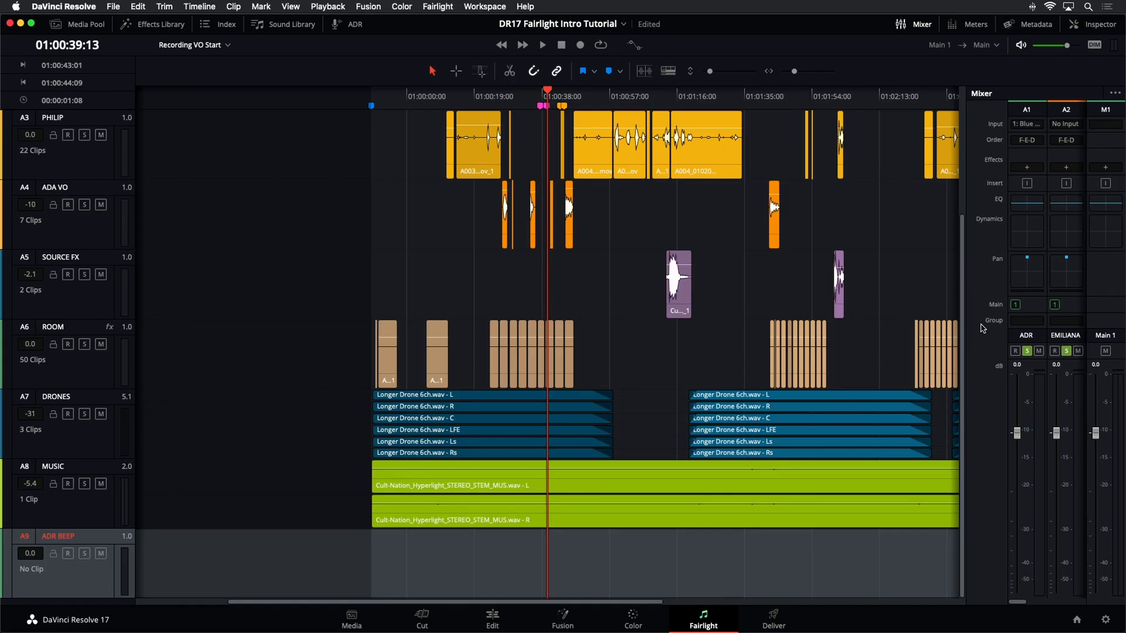
pyautogui.moveTo(964, 325); pyautogui.dragTo(630, 362)
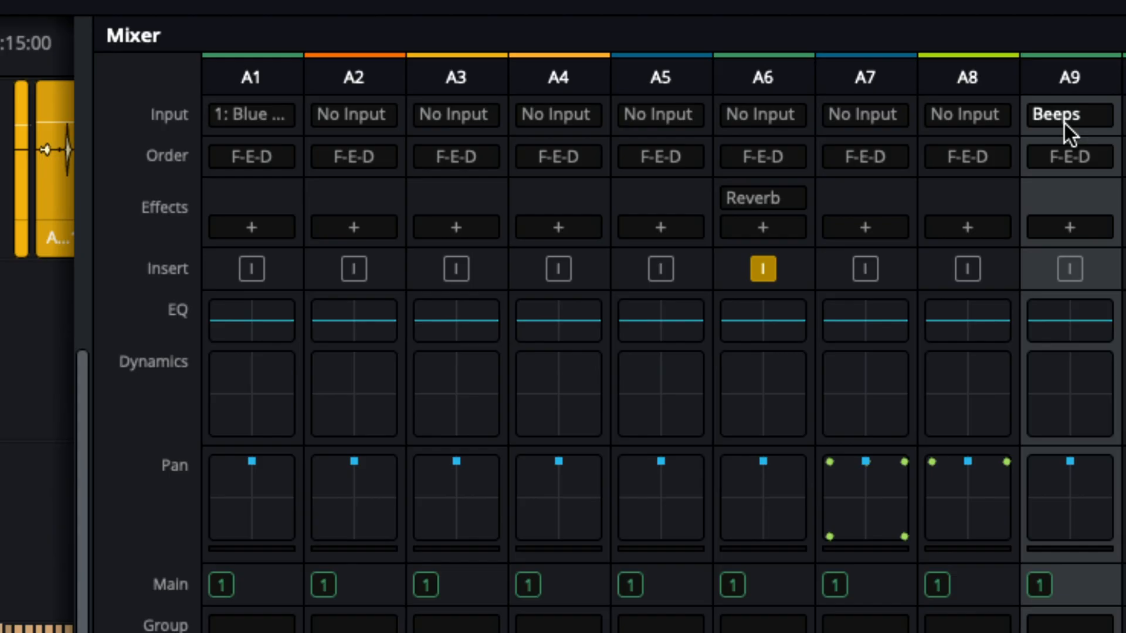
# Step: Inspect the ADR BEEP track's input patch with System Generator as the source and Track Input as the destination, and close the patch window
pyautogui.click(1054, 121)
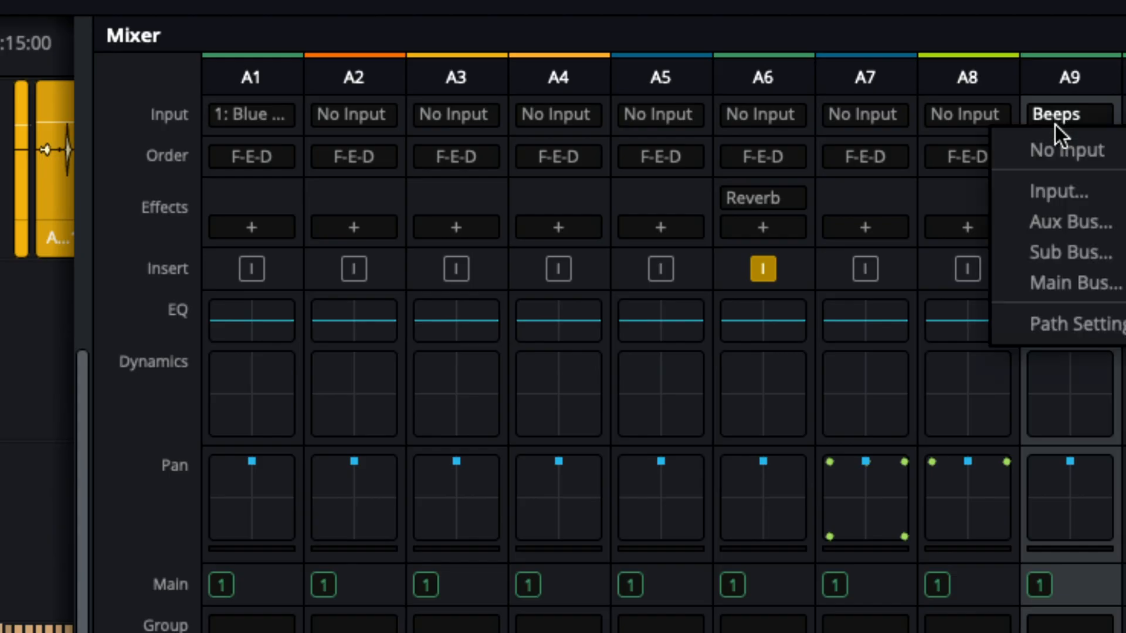
pyautogui.click(1052, 189)
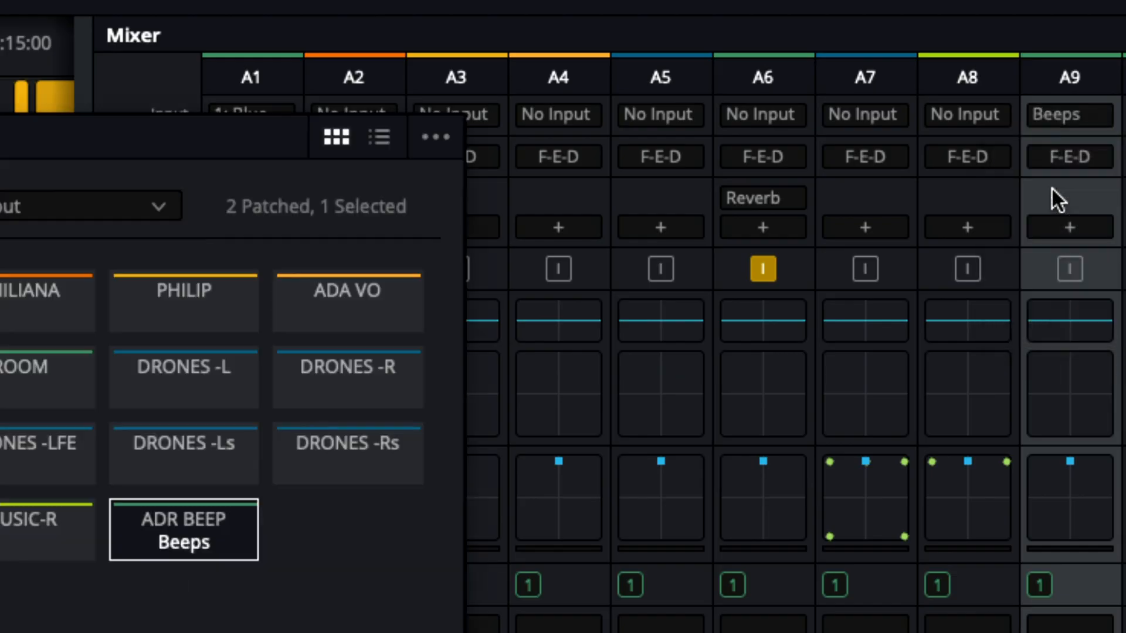
pyautogui.click(805, 264)
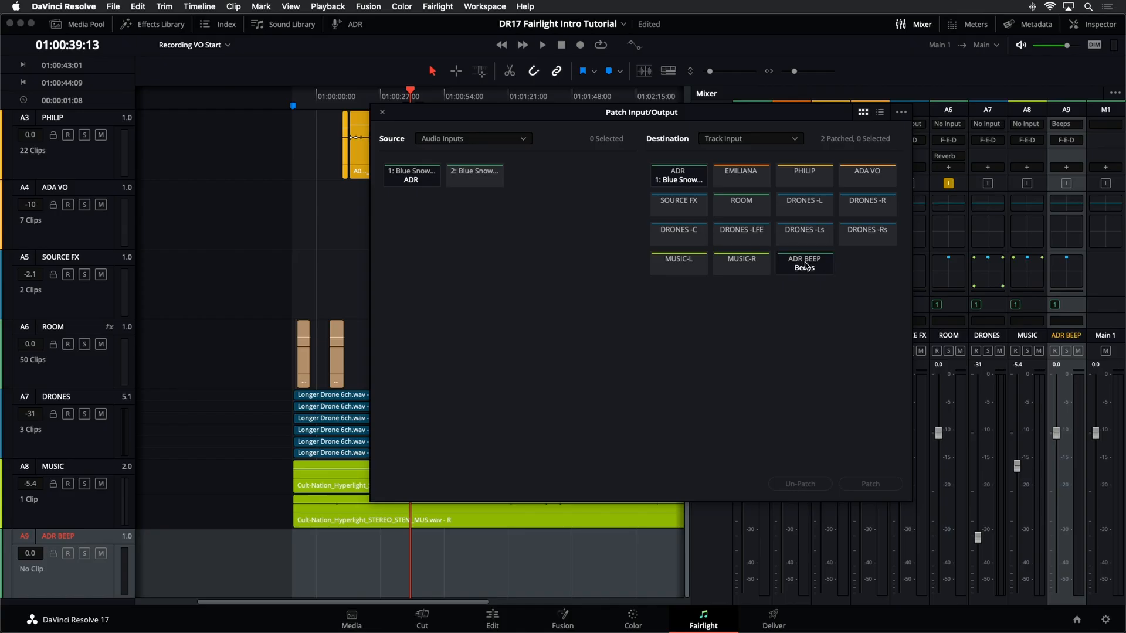
pyautogui.click(496, 141)
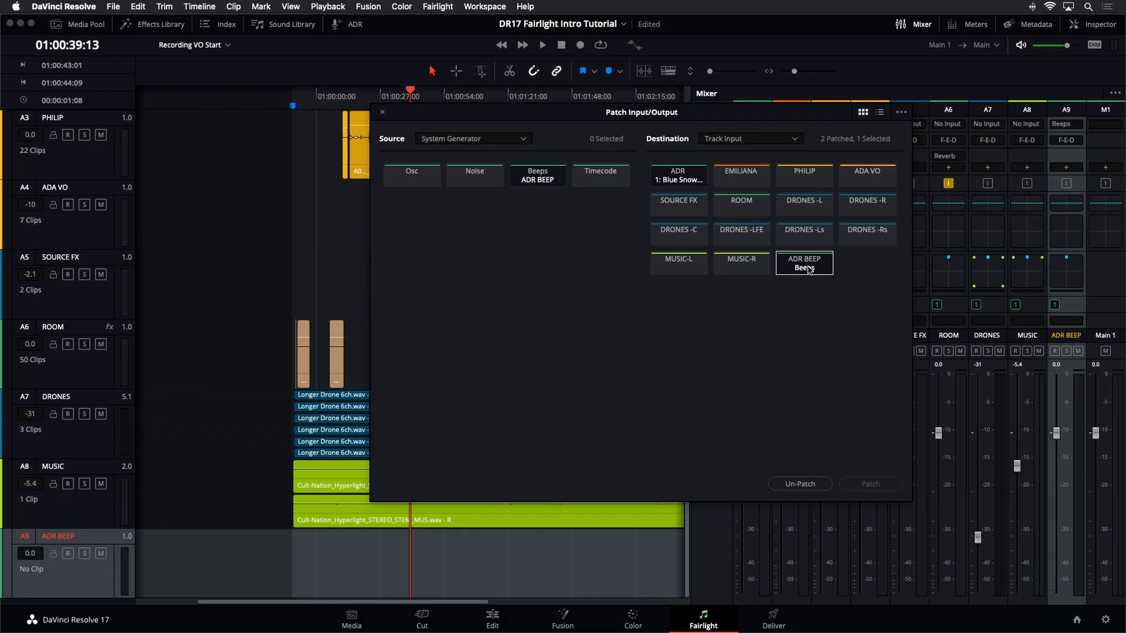
pyautogui.click(383, 112)
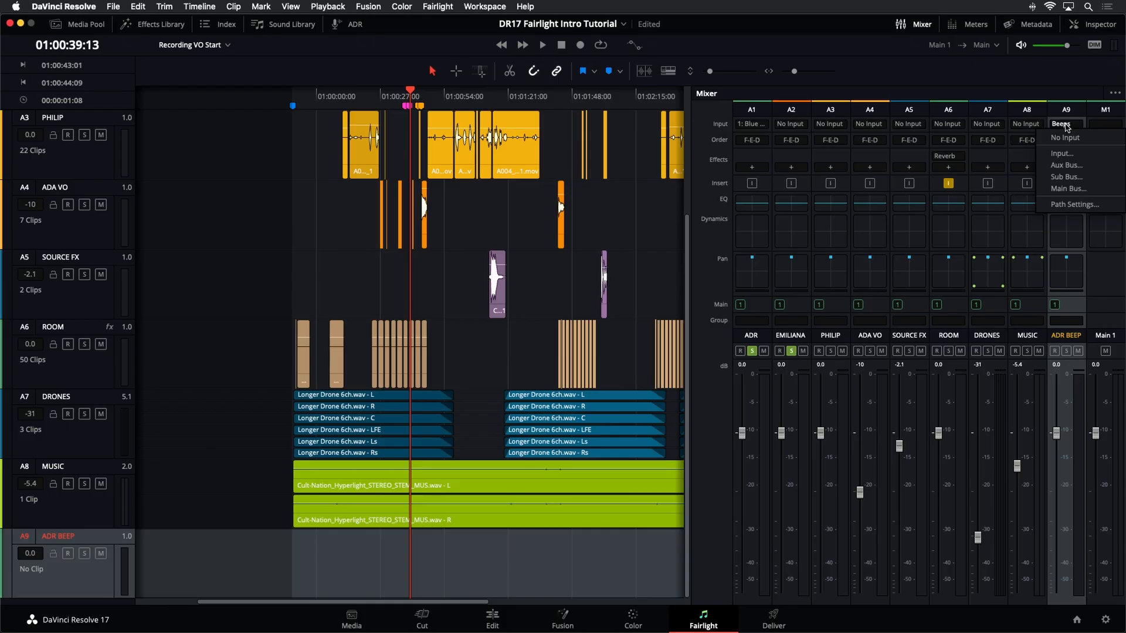
# Step: Try switching the ADR BEEP track from Thru to Rec in its path settings, restore Thru, close the settings and narrow the mixer
pyautogui.click(1068, 204)
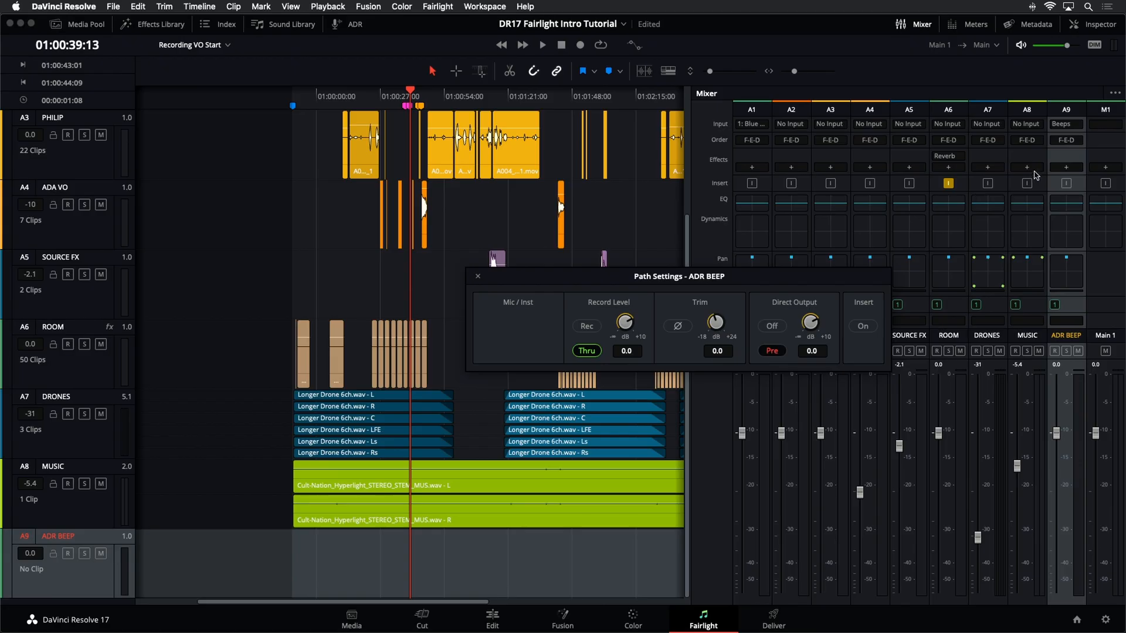
pyautogui.click(593, 359)
pyautogui.click(593, 330)
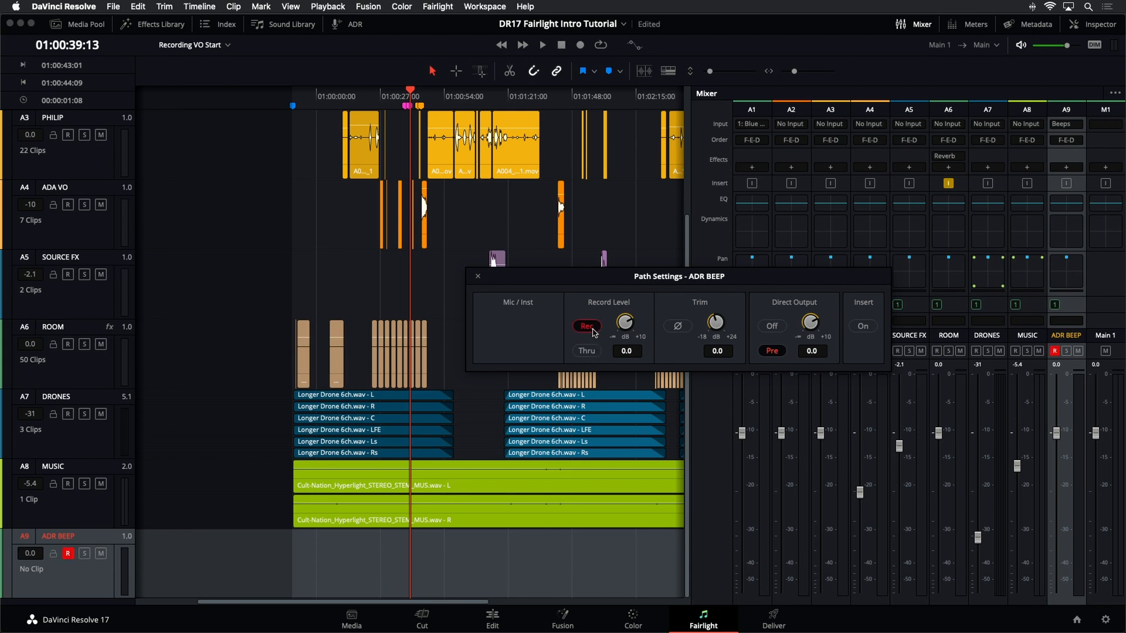
pyautogui.click(593, 329)
pyautogui.click(588, 351)
pyautogui.click(594, 354)
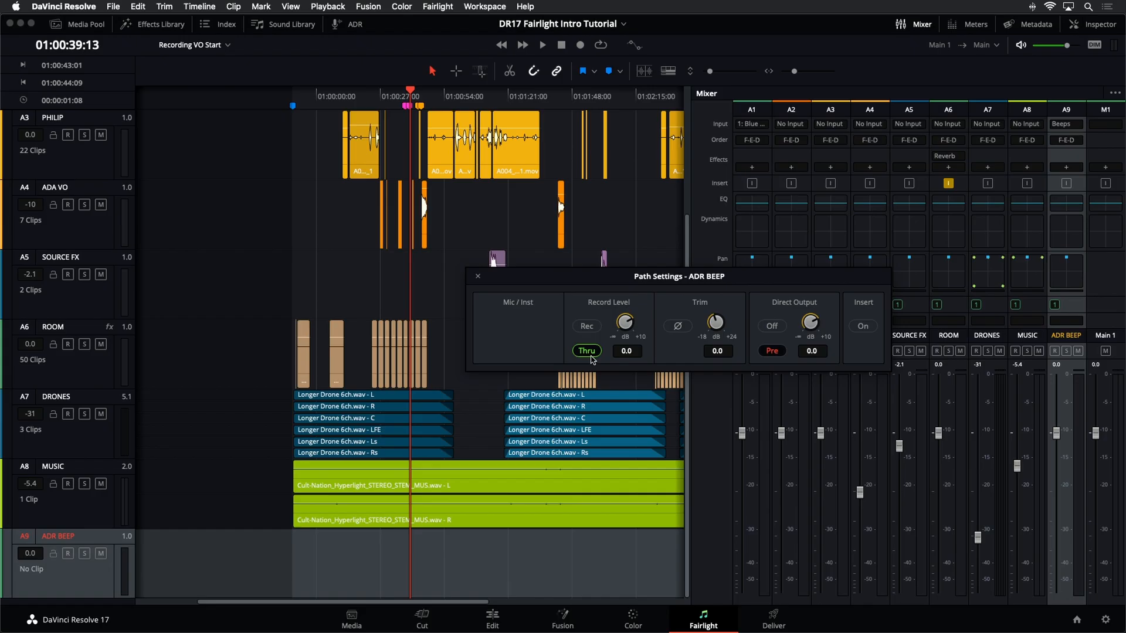
pyautogui.click(478, 277)
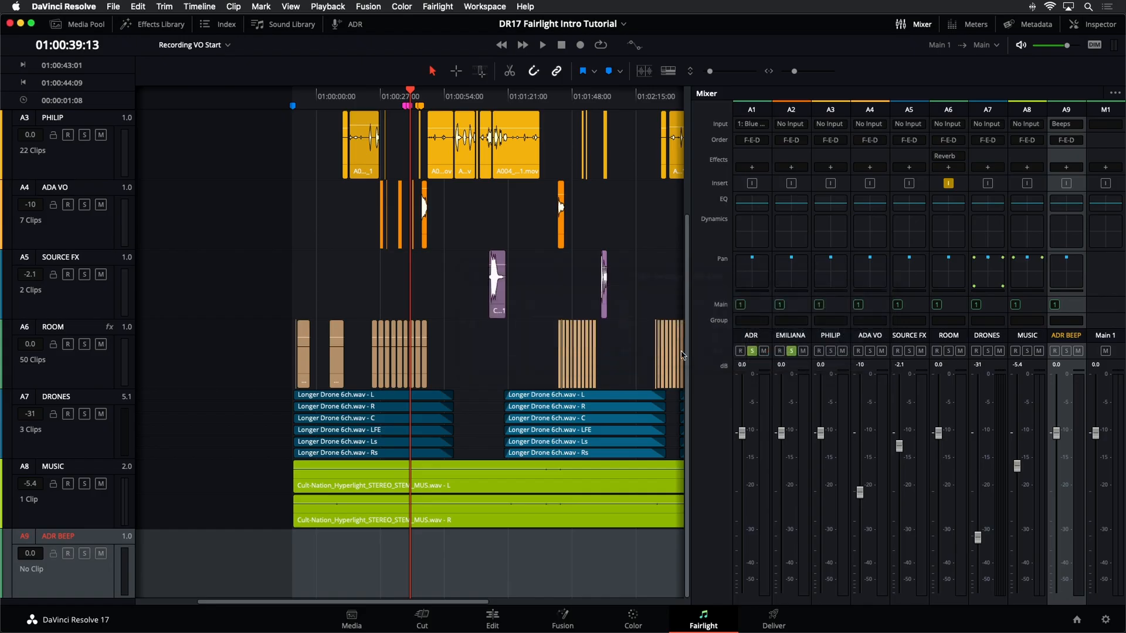
pyautogui.moveTo(692, 310); pyautogui.dragTo(725, 311)
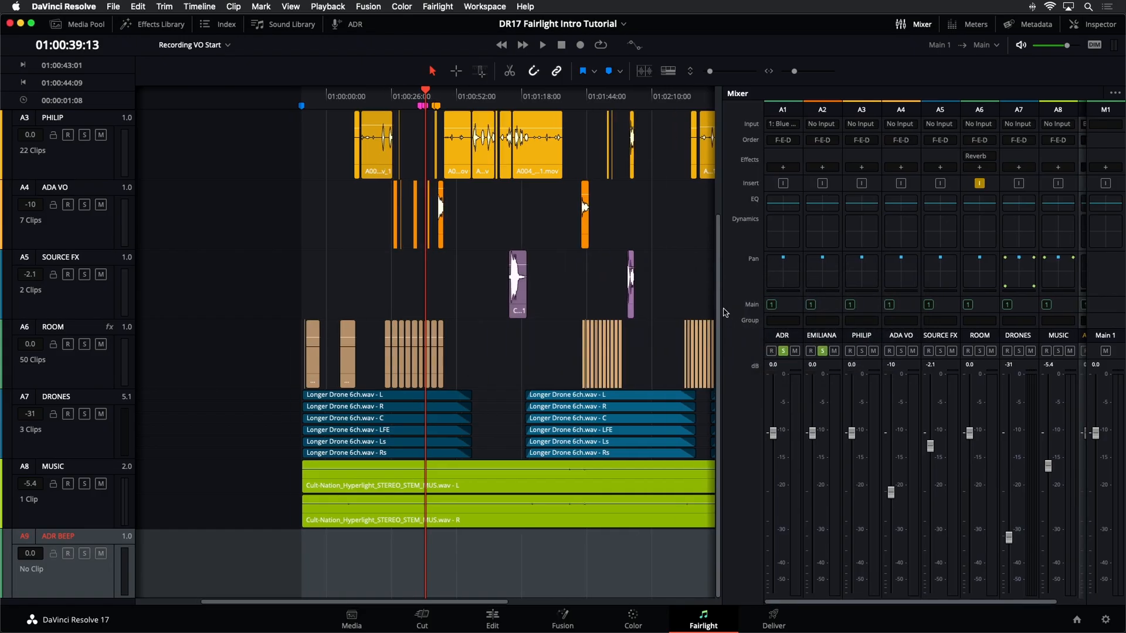